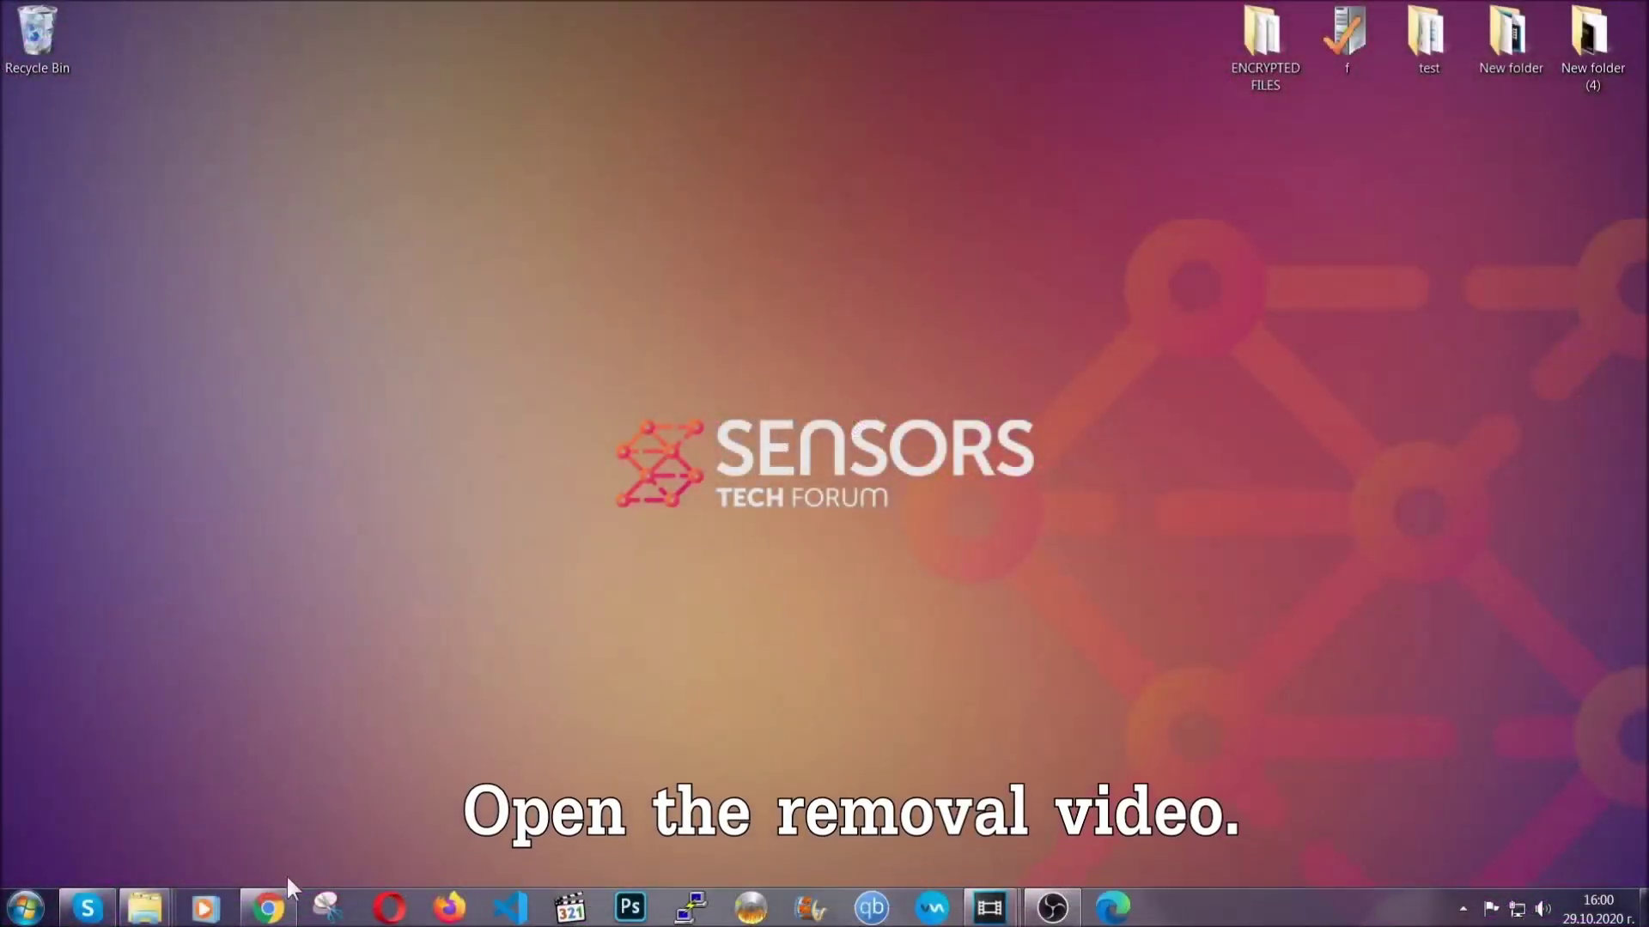
# - Bring Chrome forward and follow the Full Removal Guide link in the video description
pyautogui.click(273, 907)
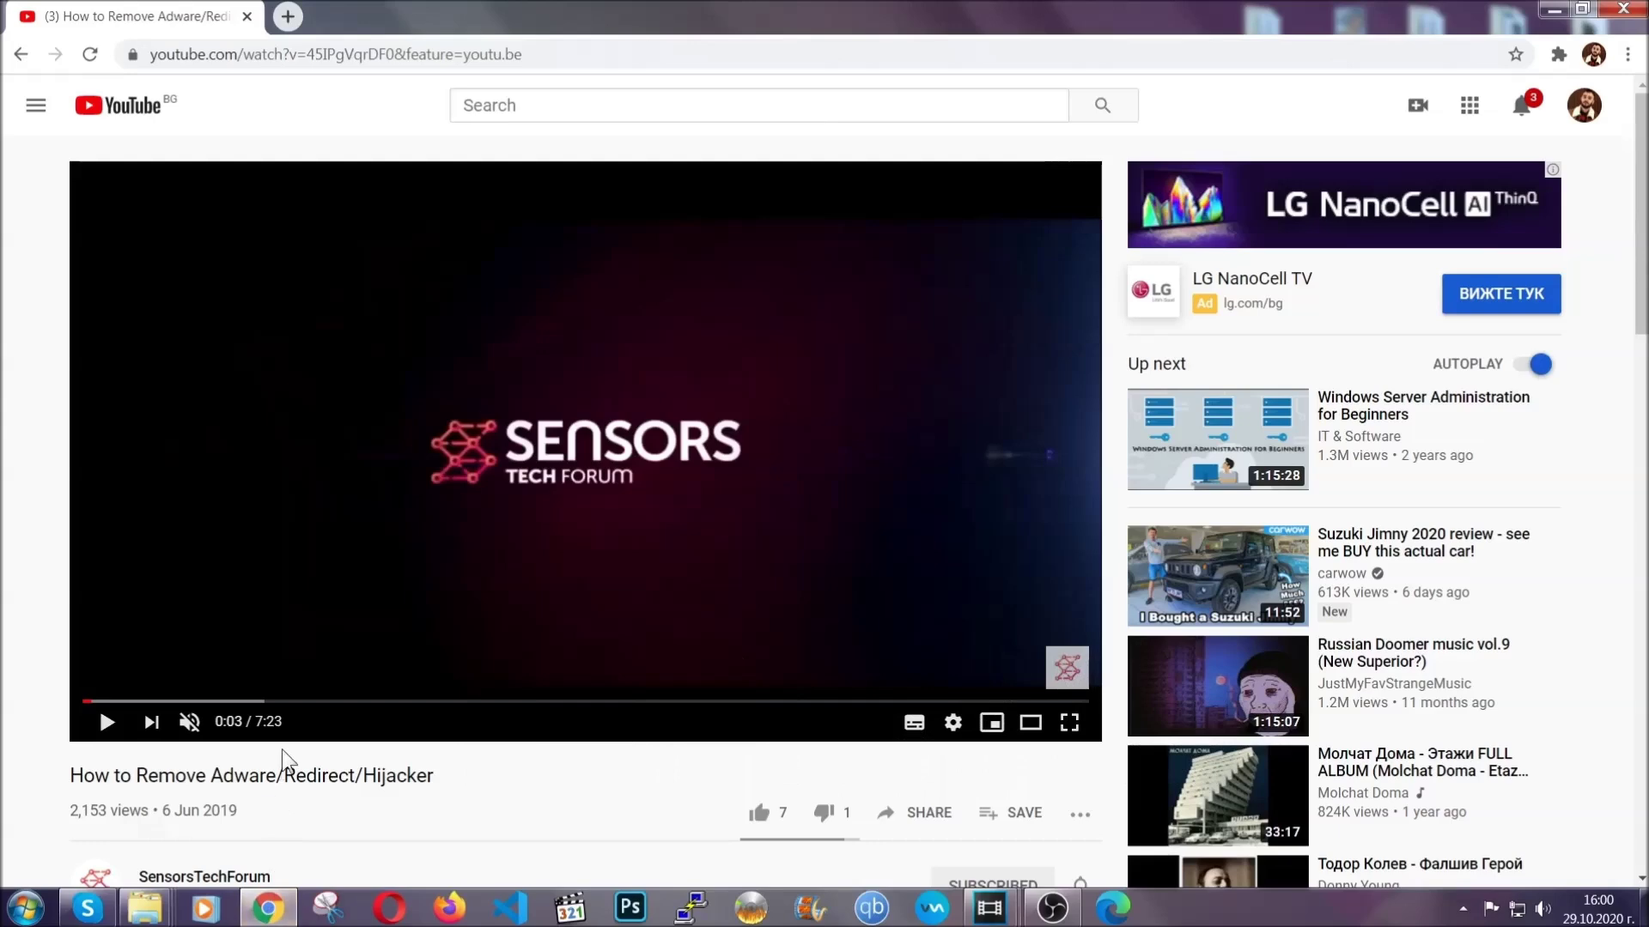
pyautogui.scroll(-5, 331, 609)
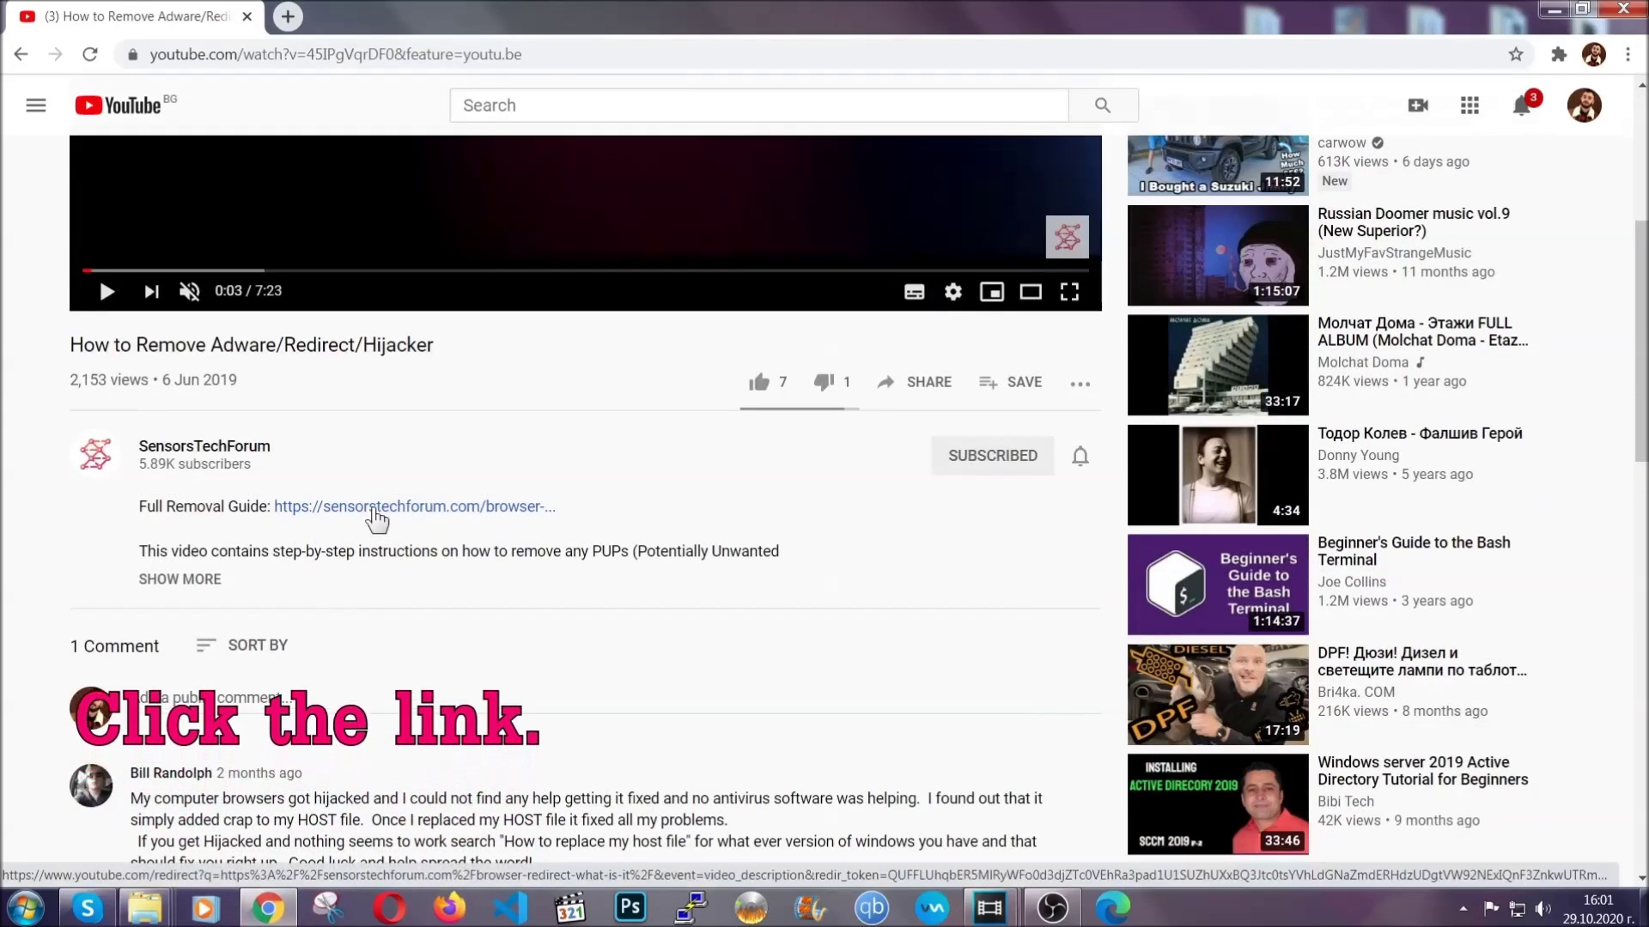
pyautogui.click(375, 509)
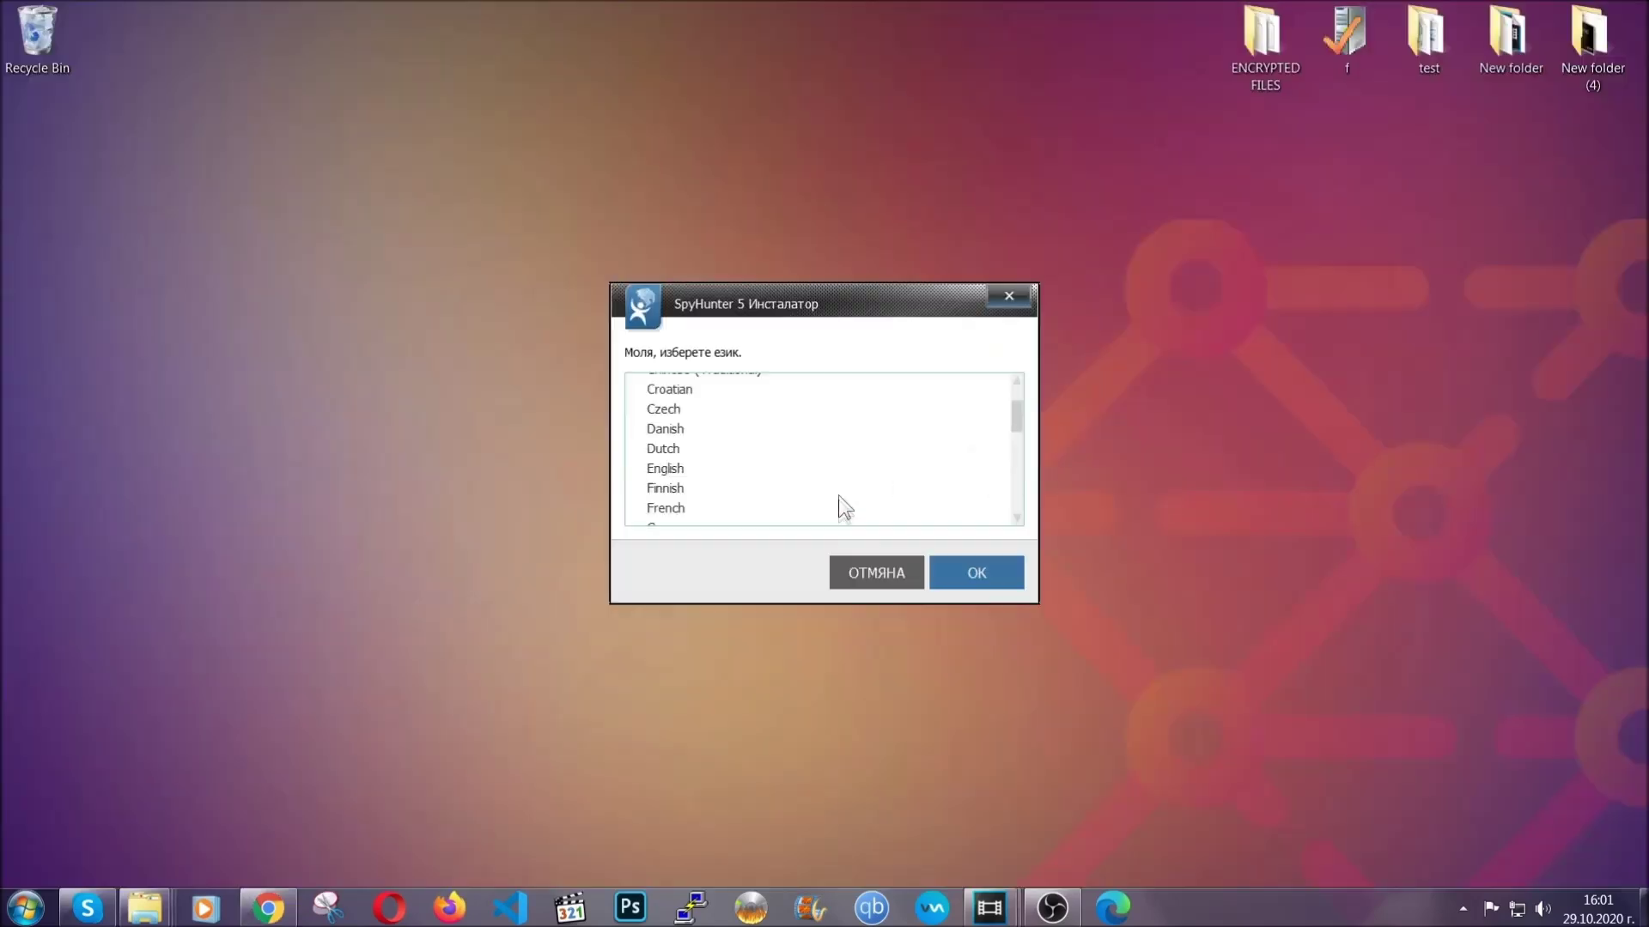
# - Install SpyHunter 5 in English, accepting the EULA, and finish setup
pyautogui.scroll(-2, 840, 498)
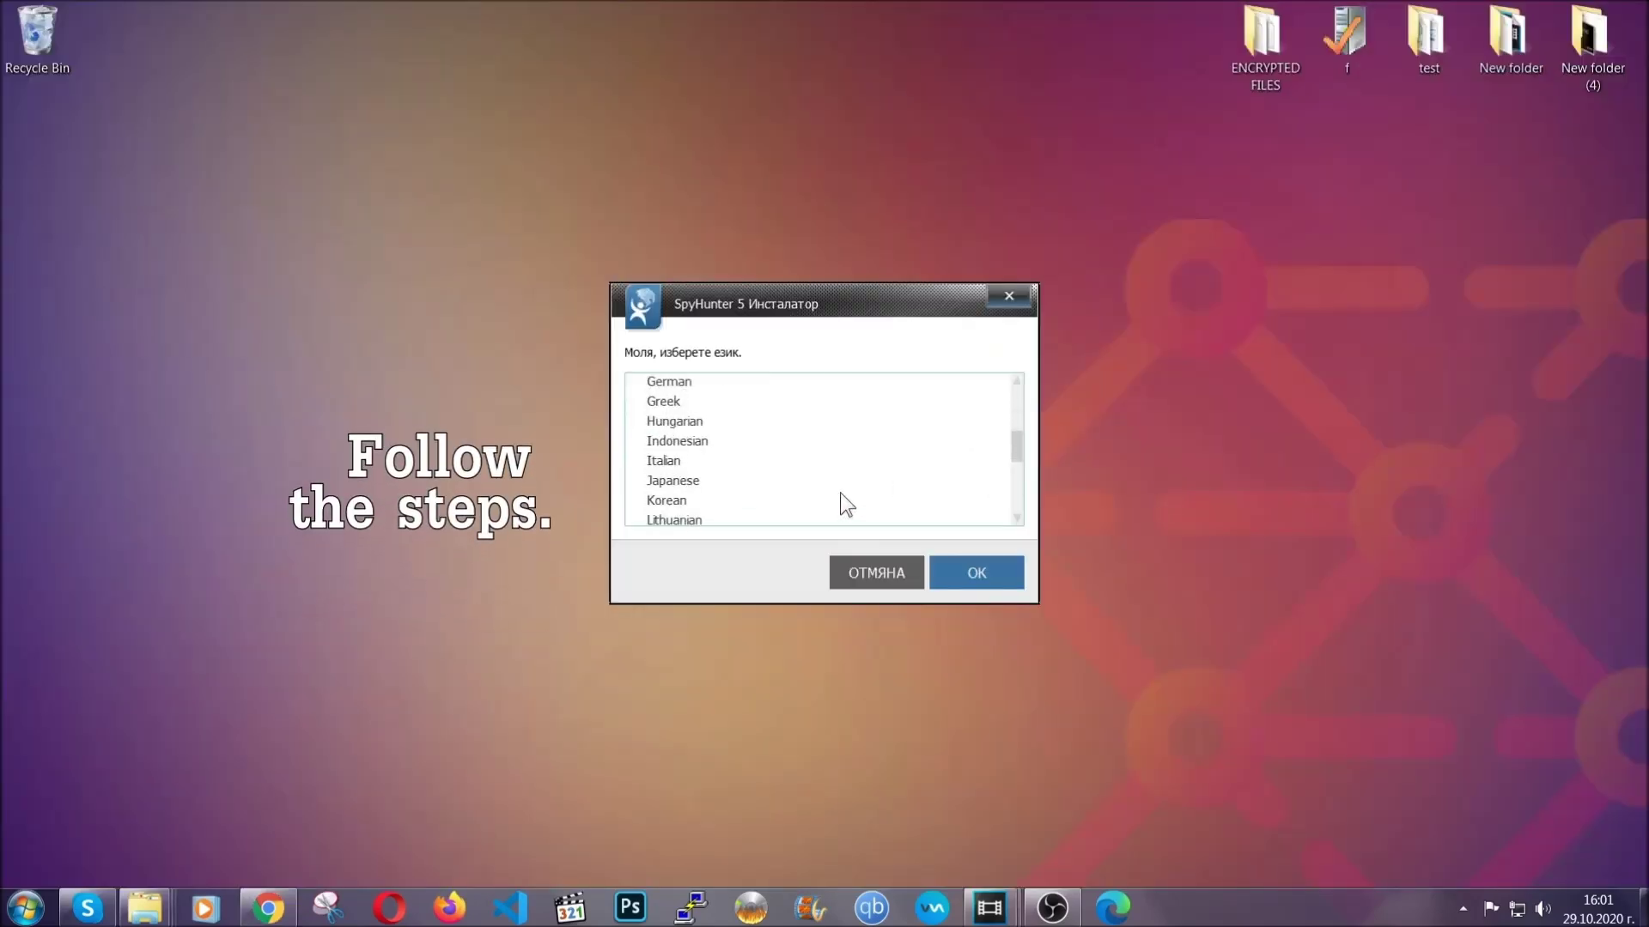
pyautogui.scroll(-2, 838, 515)
pyautogui.scroll(4, 838, 515)
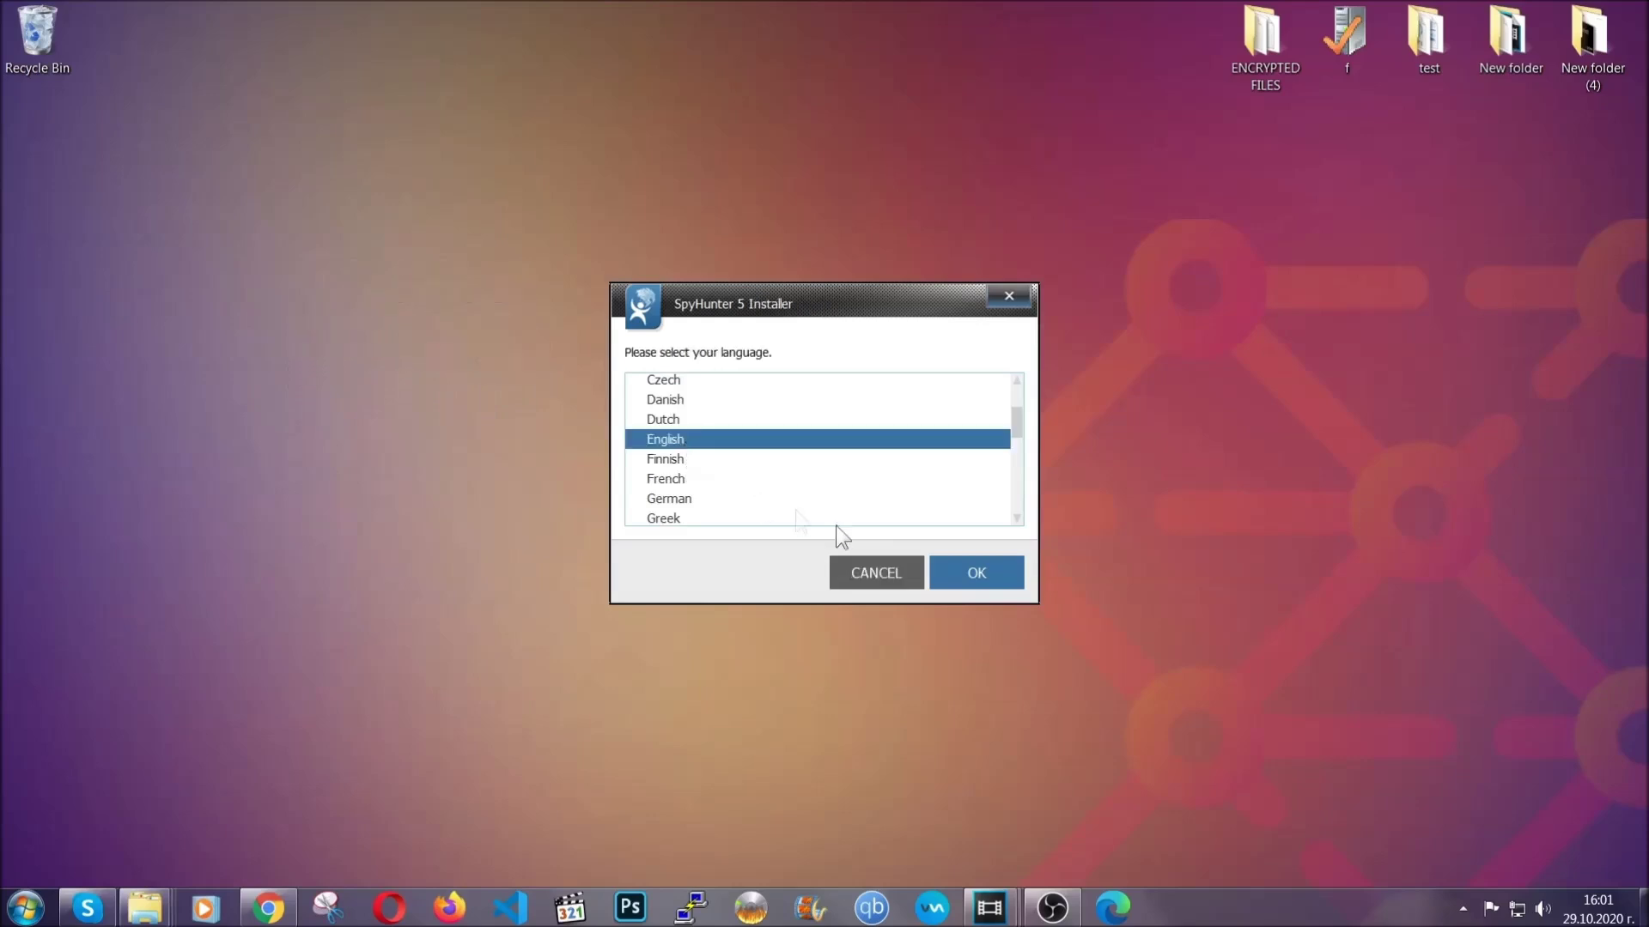
pyautogui.click(965, 570)
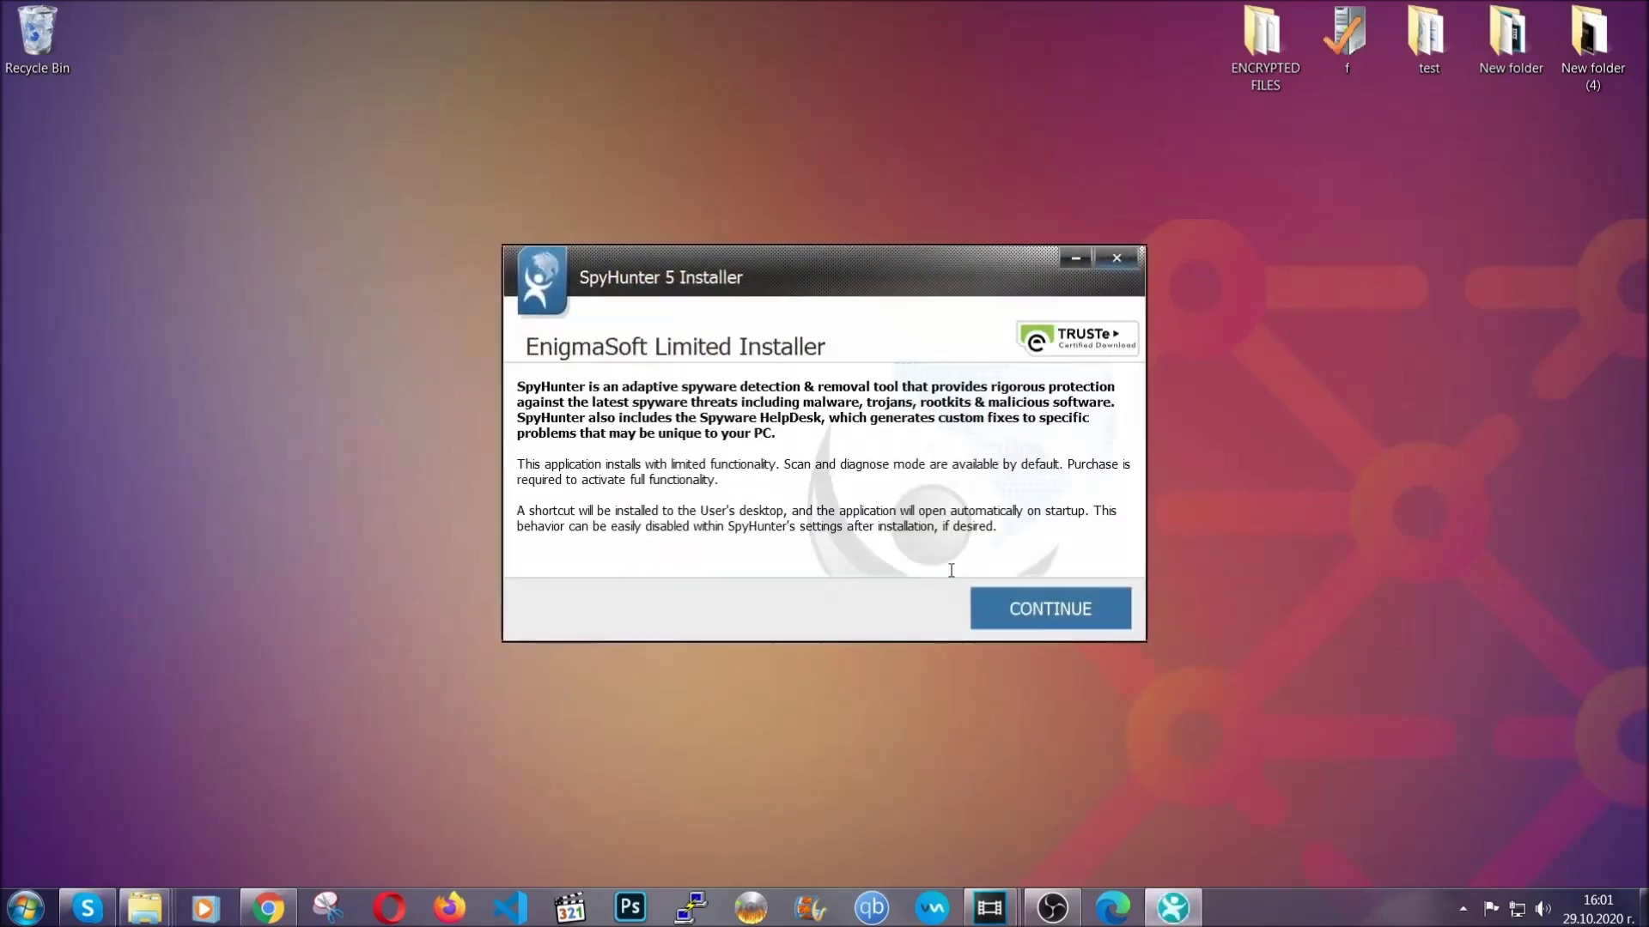
pyautogui.click(989, 596)
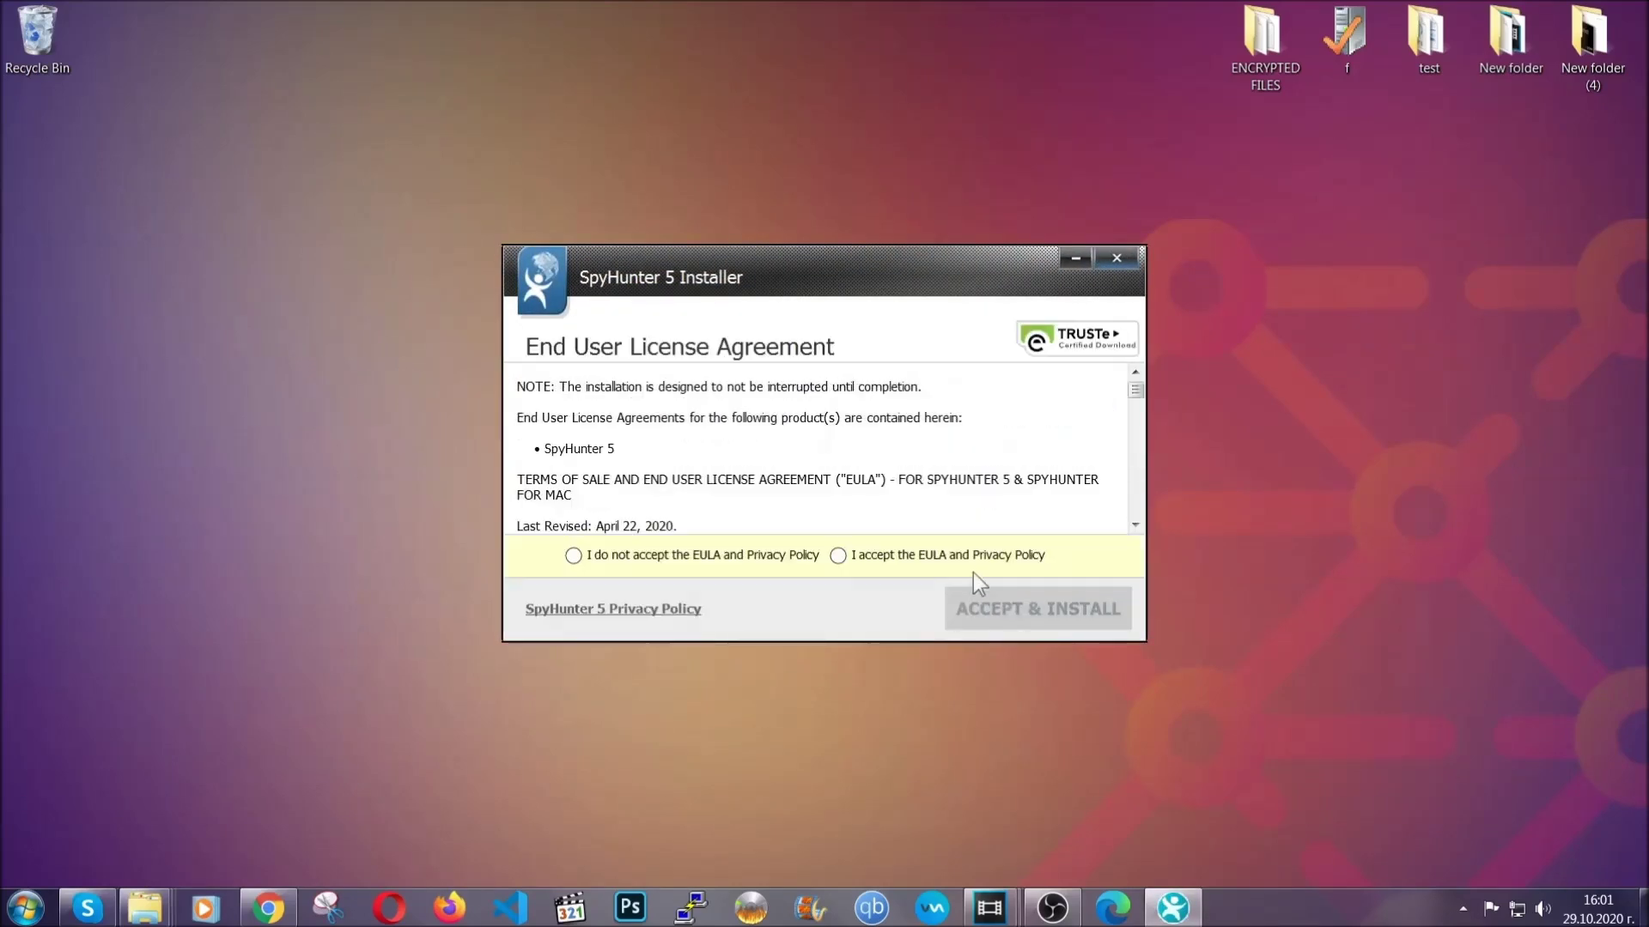
pyautogui.click(968, 554)
pyautogui.click(993, 599)
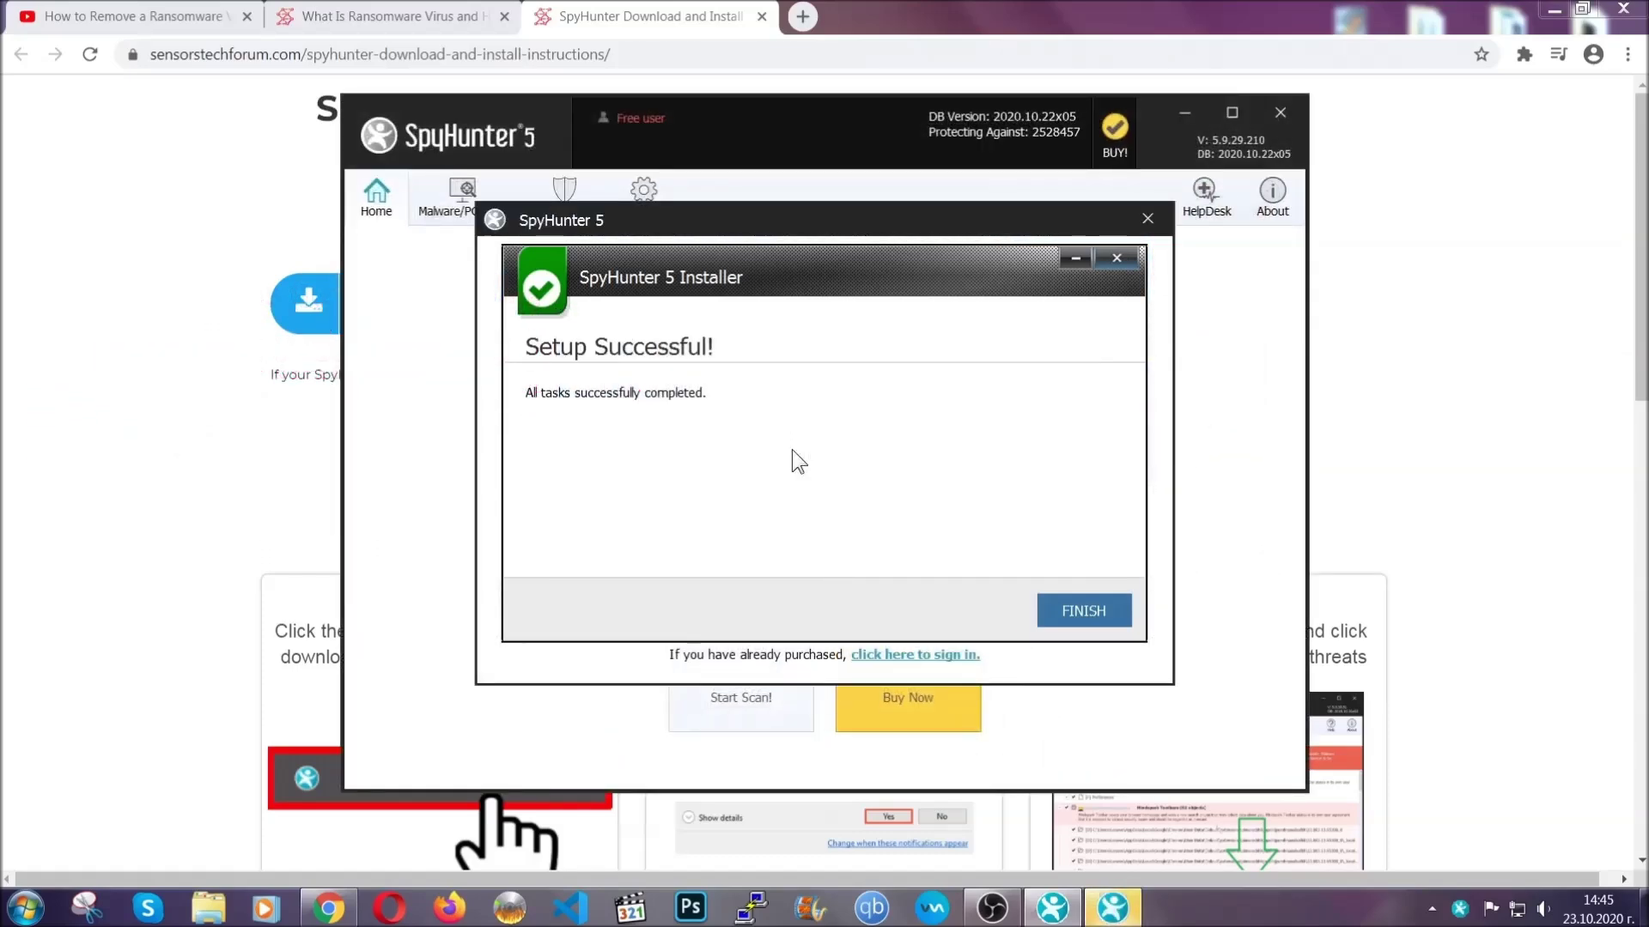
pyautogui.click(1054, 613)
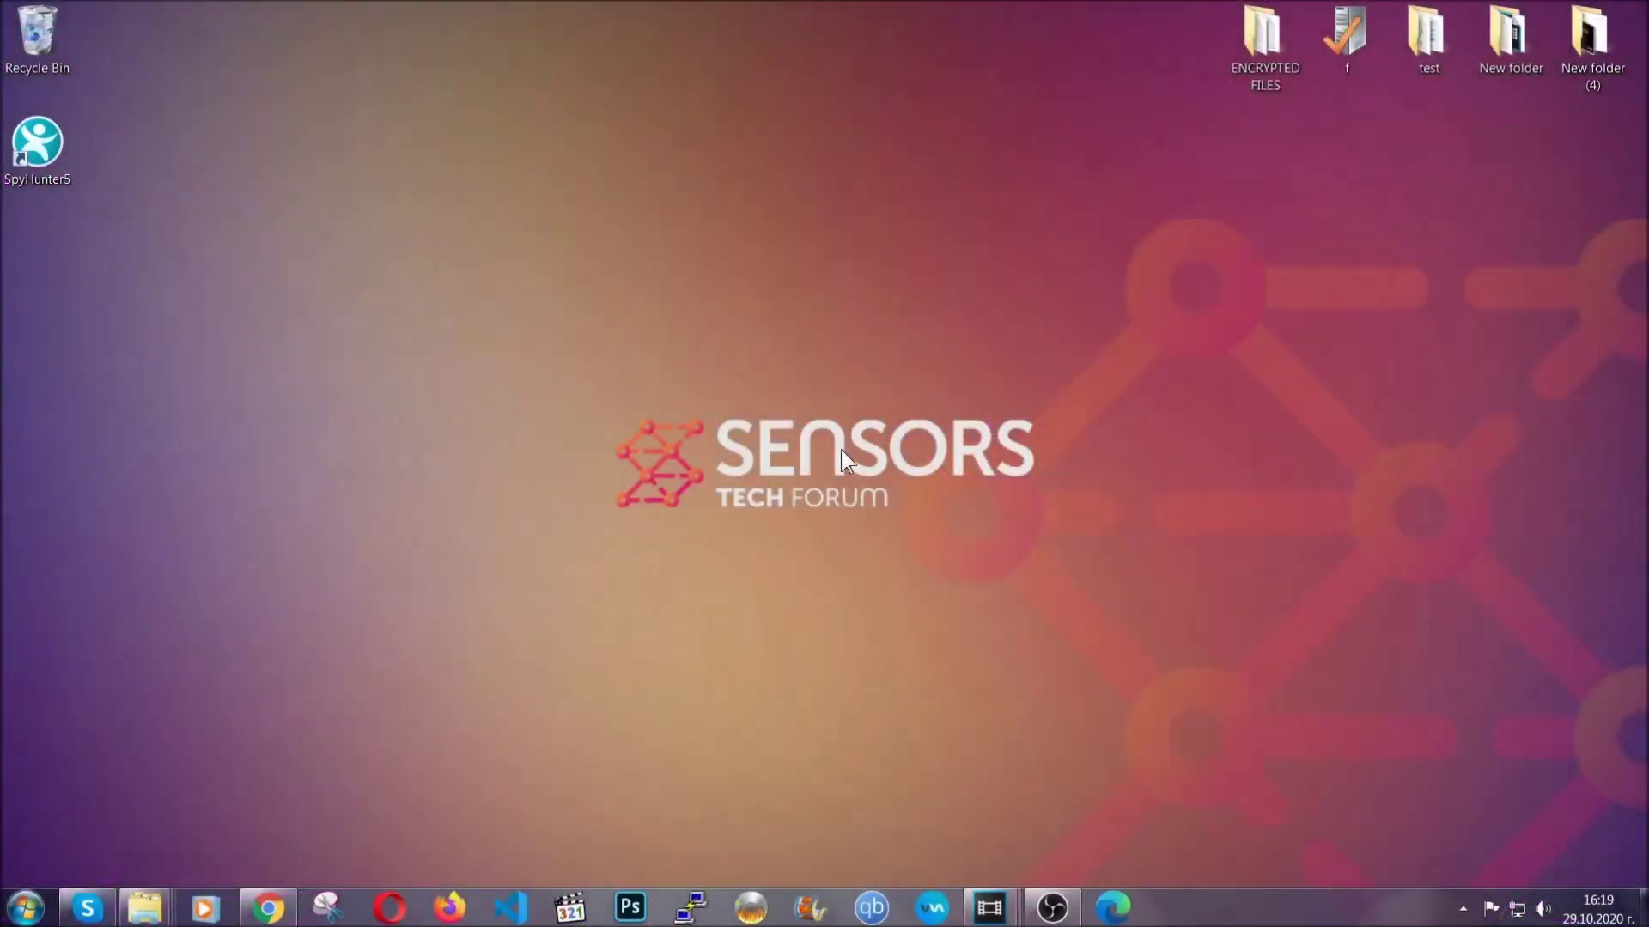
# - Uninstall SUSPICIOUS PROGRAM through APPWIZ.CPL and dismiss the success message
pyautogui.press('super+r')
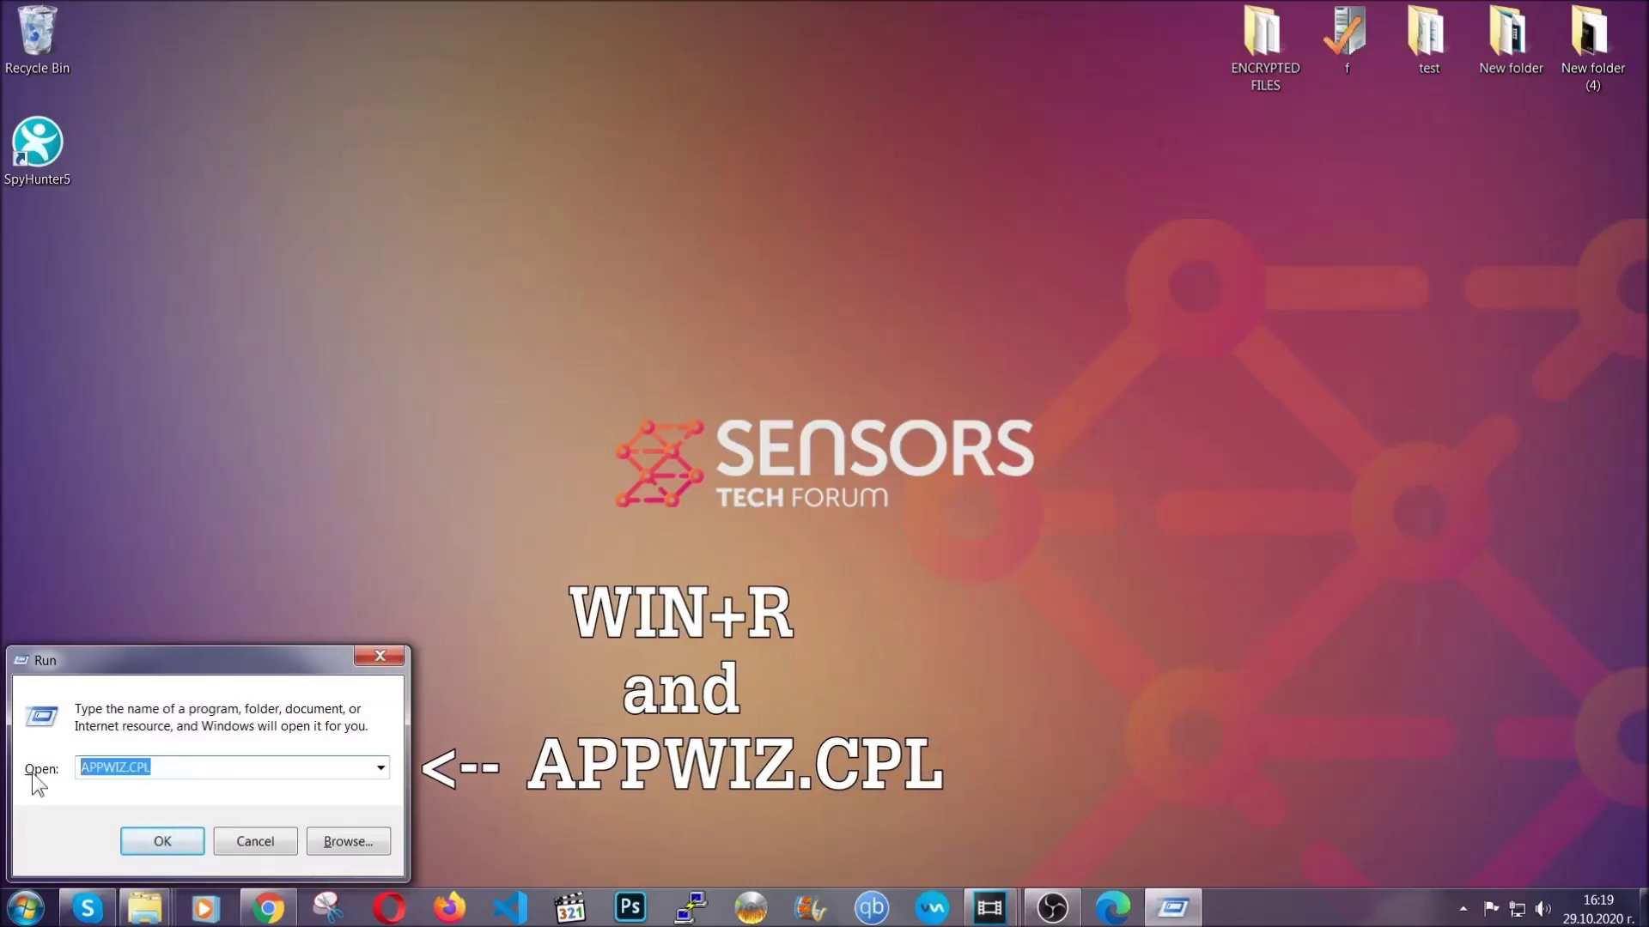
pyautogui.click(161, 834)
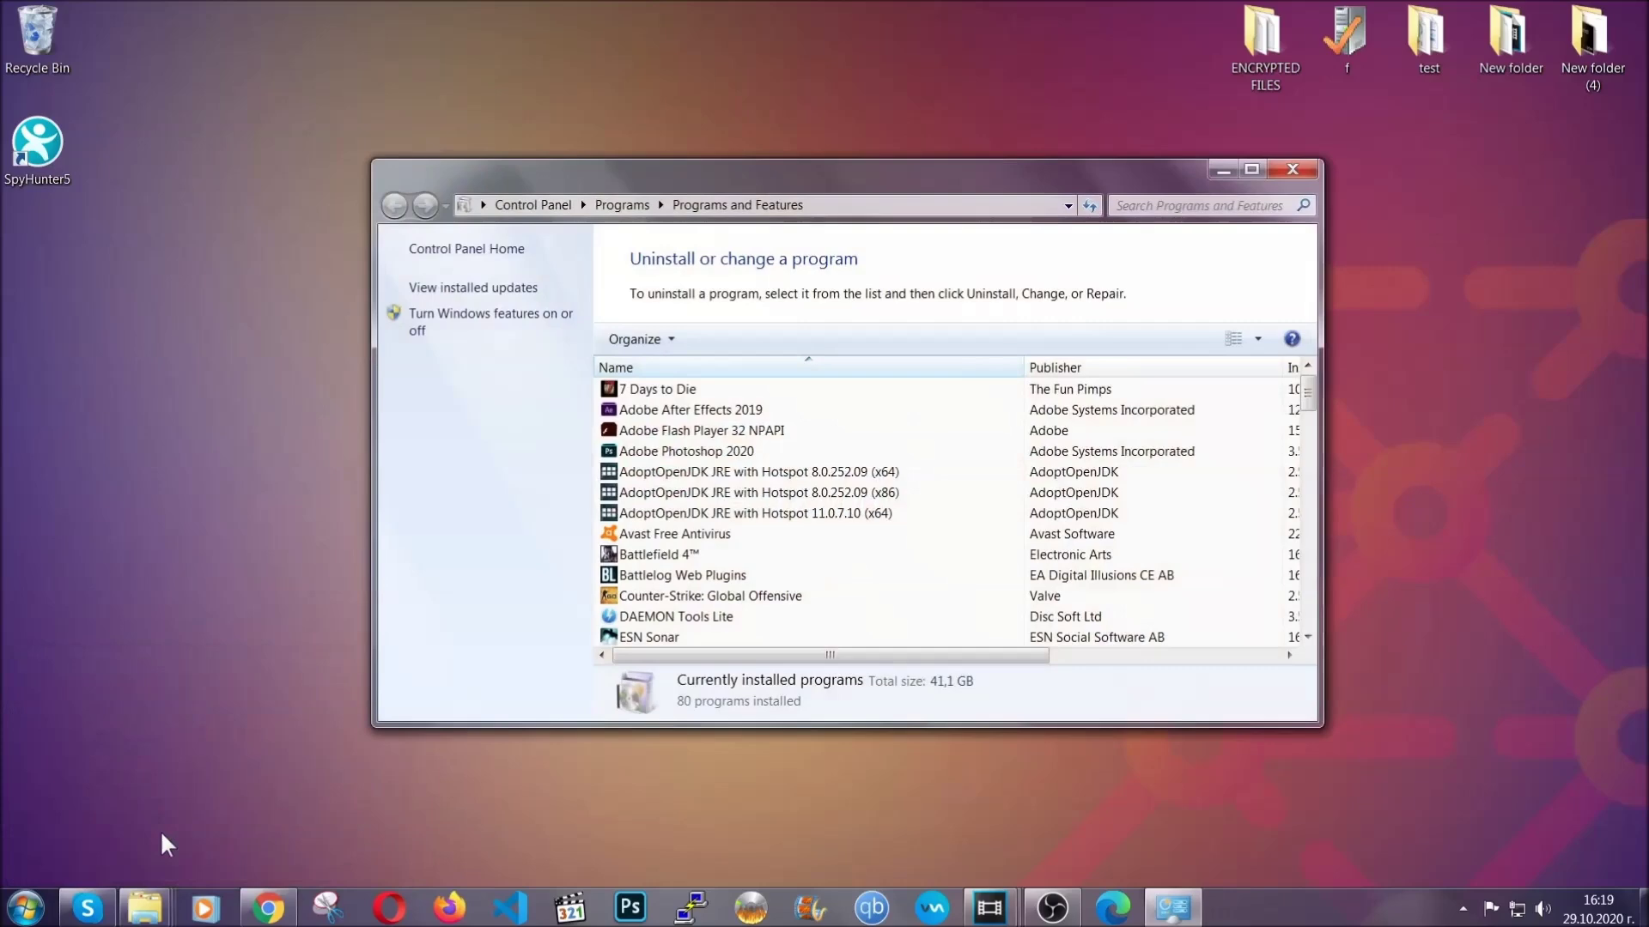
pyautogui.scroll(-20, 869, 458)
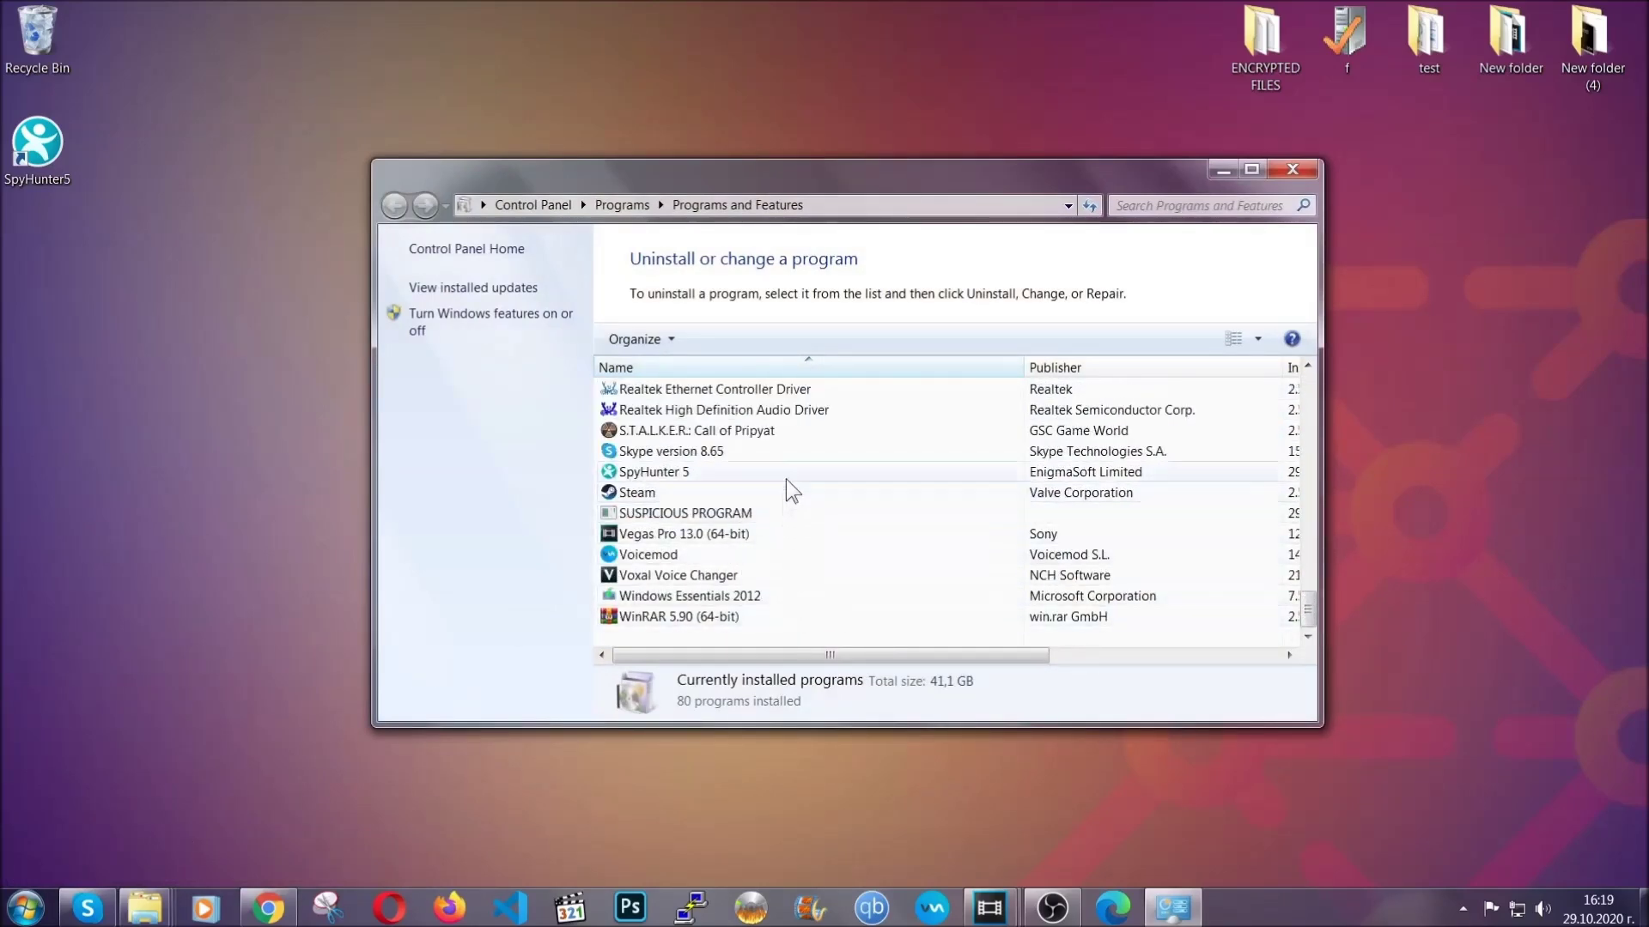
pyautogui.click(704, 514)
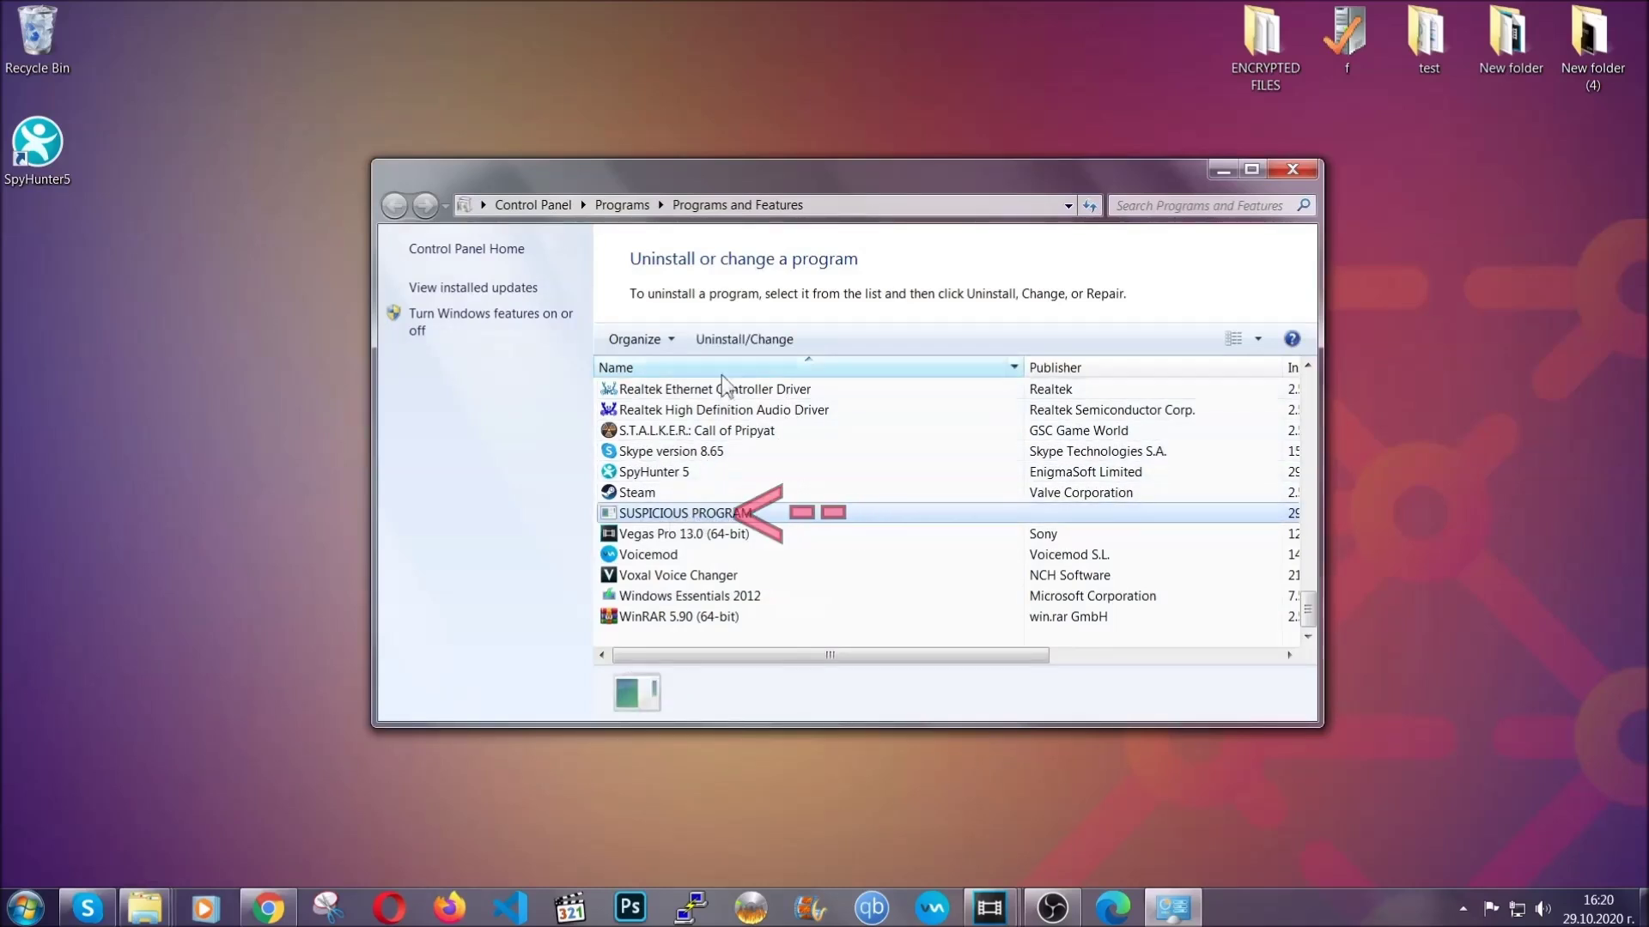
pyautogui.click(730, 338)
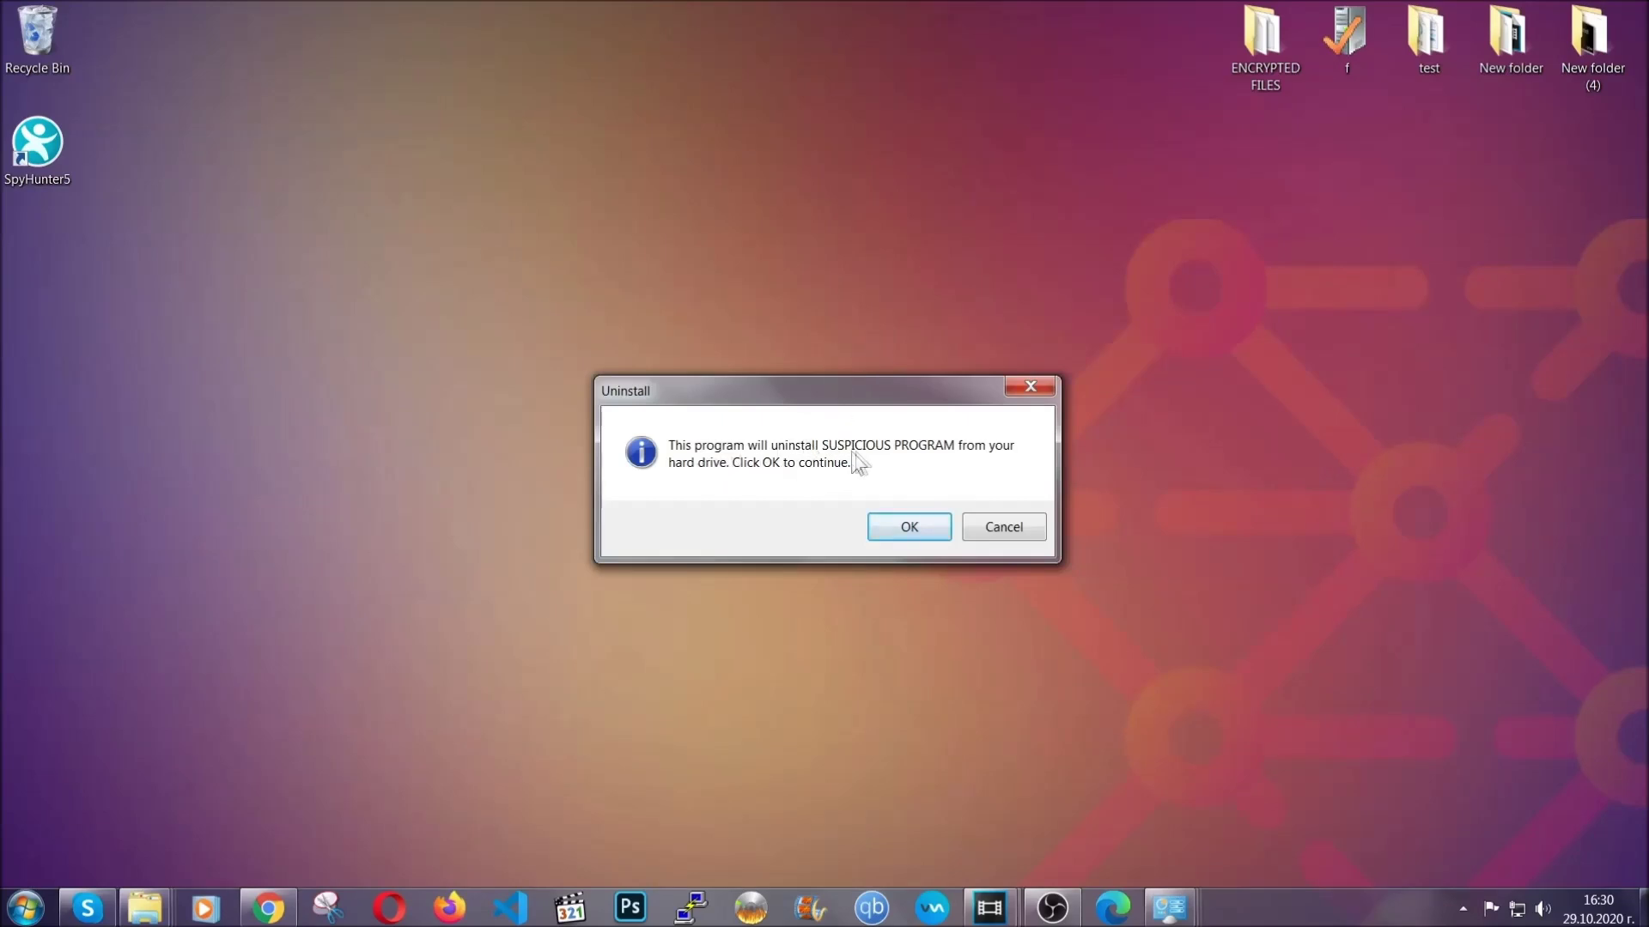
pyautogui.click(899, 529)
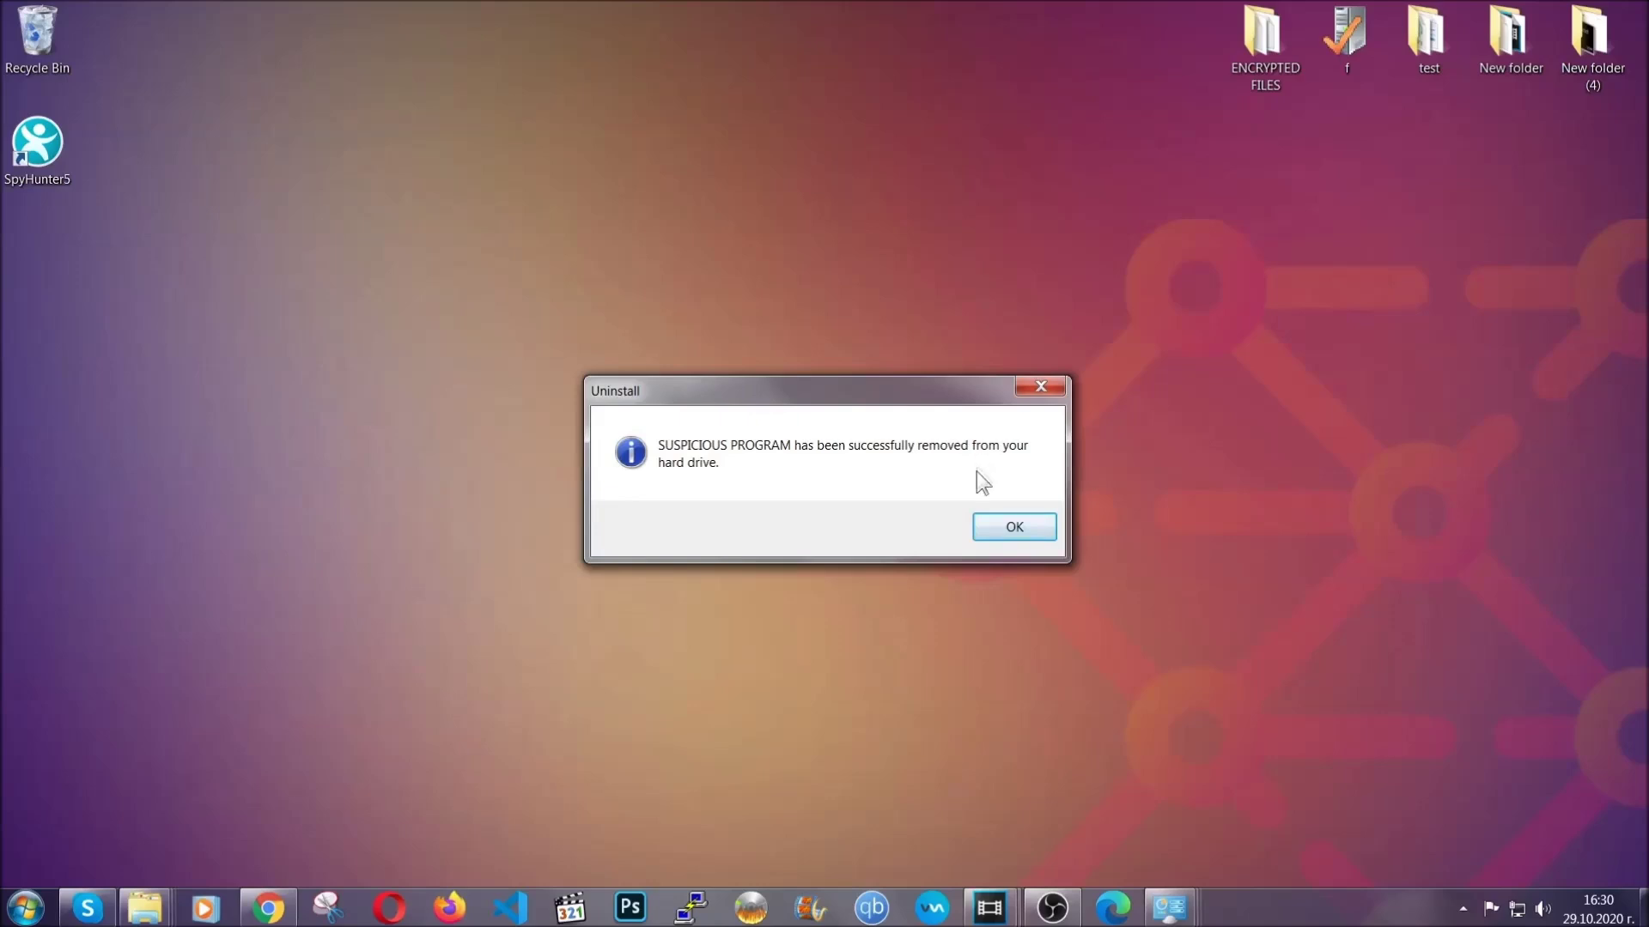
pyautogui.click(990, 523)
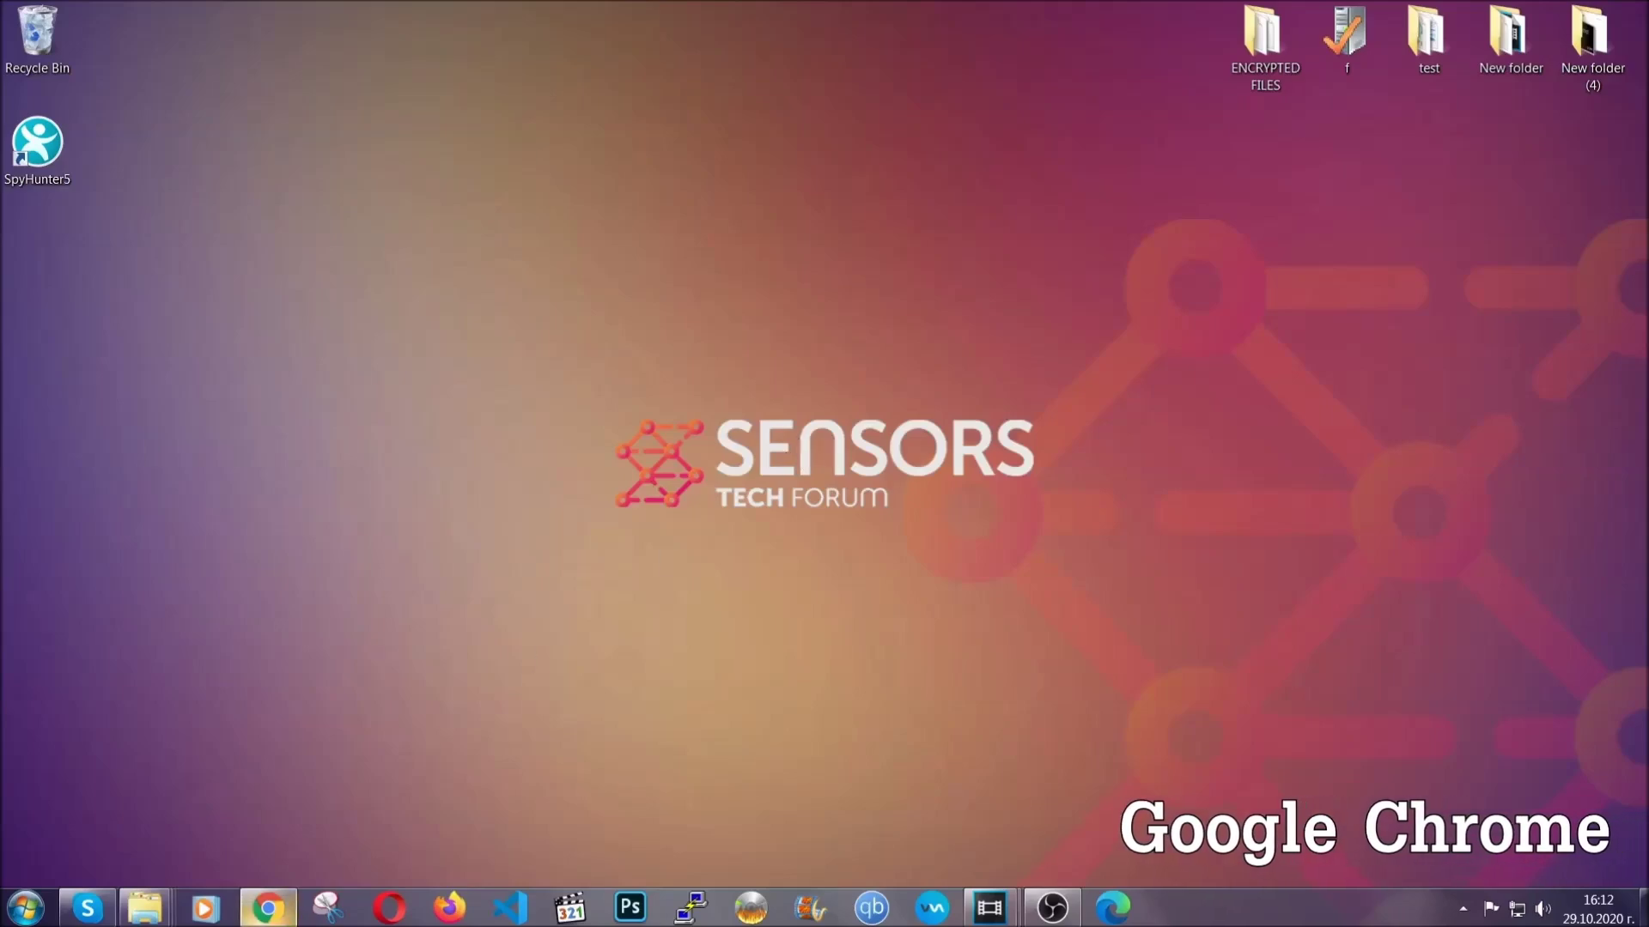
# - Go to chrome://settings/clearBrowserData and clear All time data, leaving passwords unticked
pyautogui.click(276, 912)
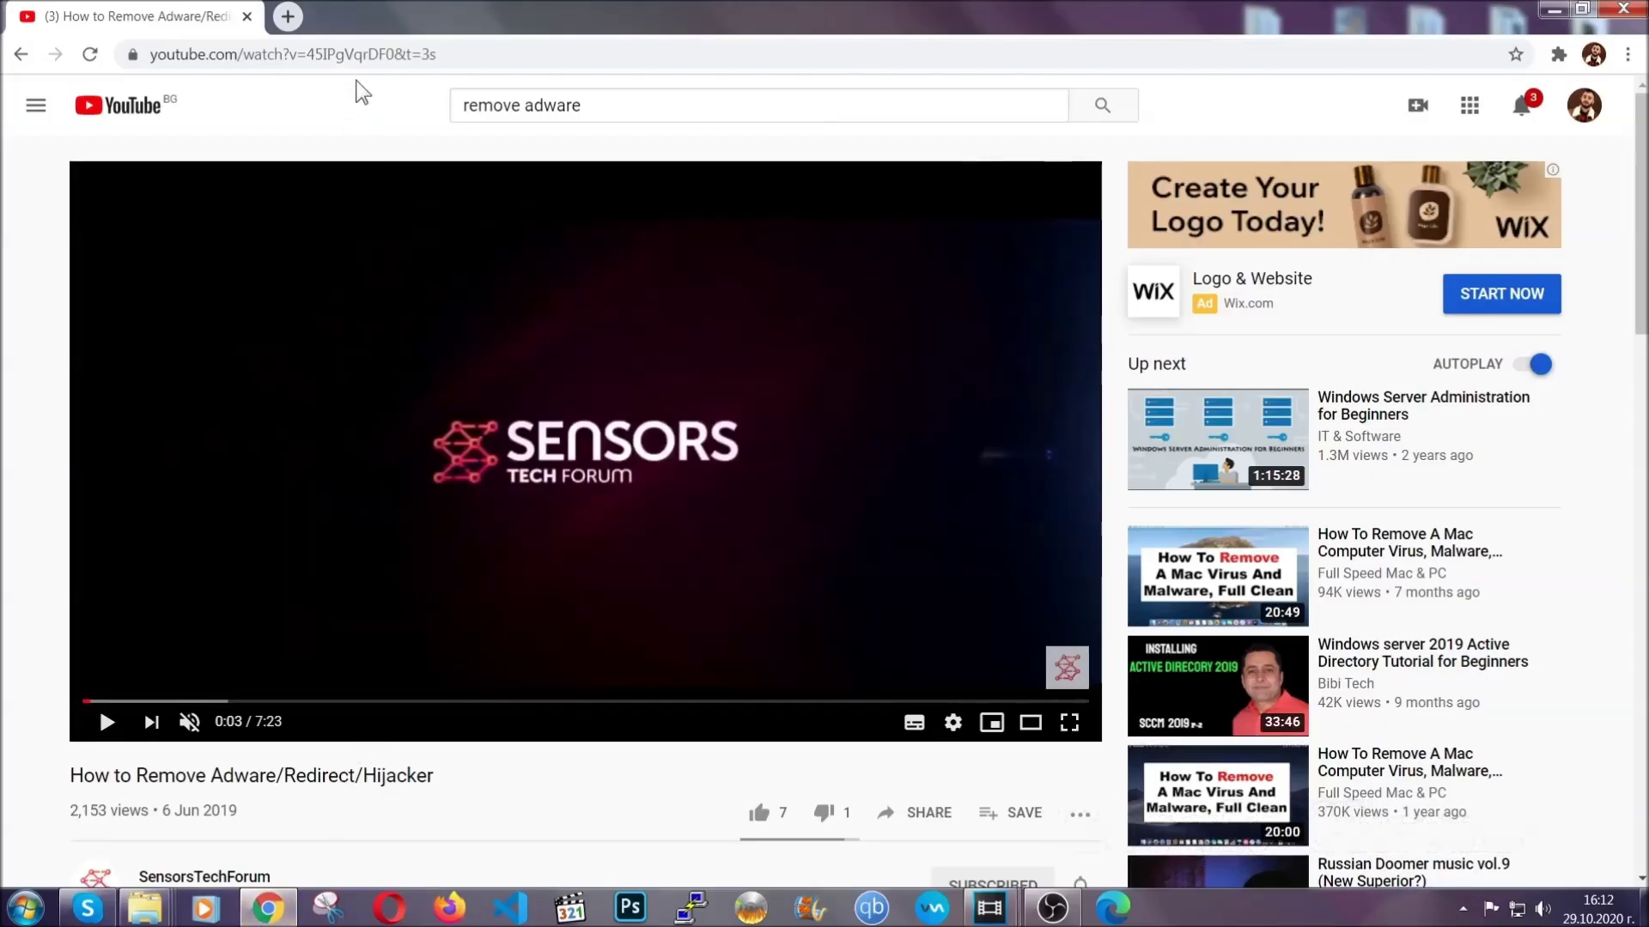
pyautogui.click(359, 56)
pyautogui.write('chro')
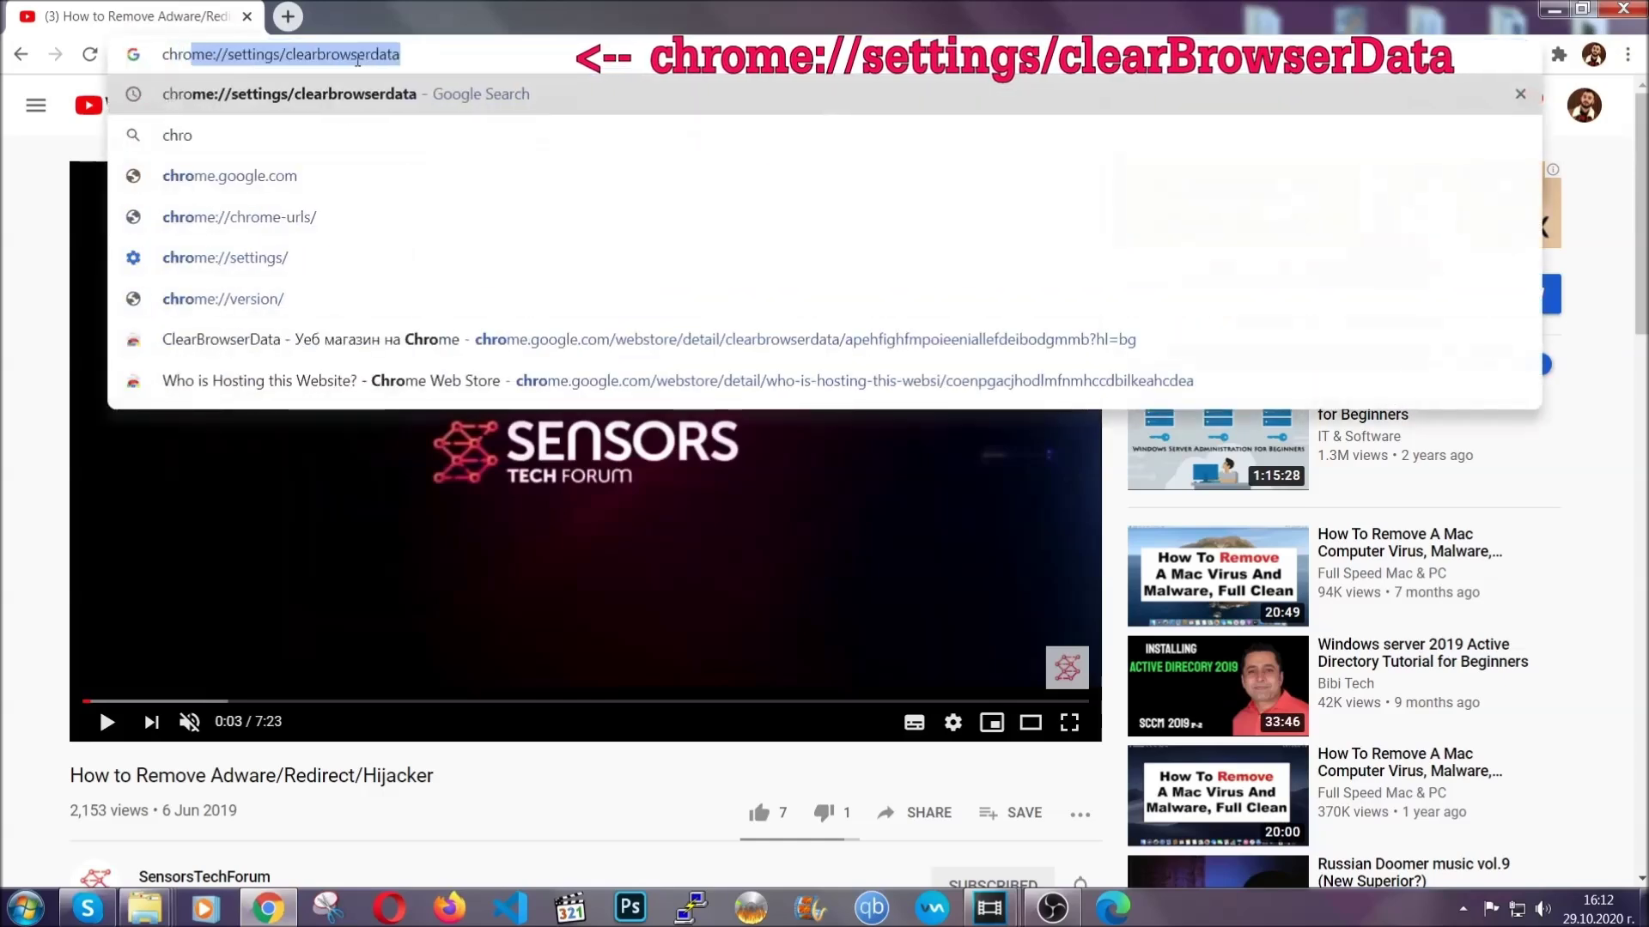
pyautogui.write('me:/')
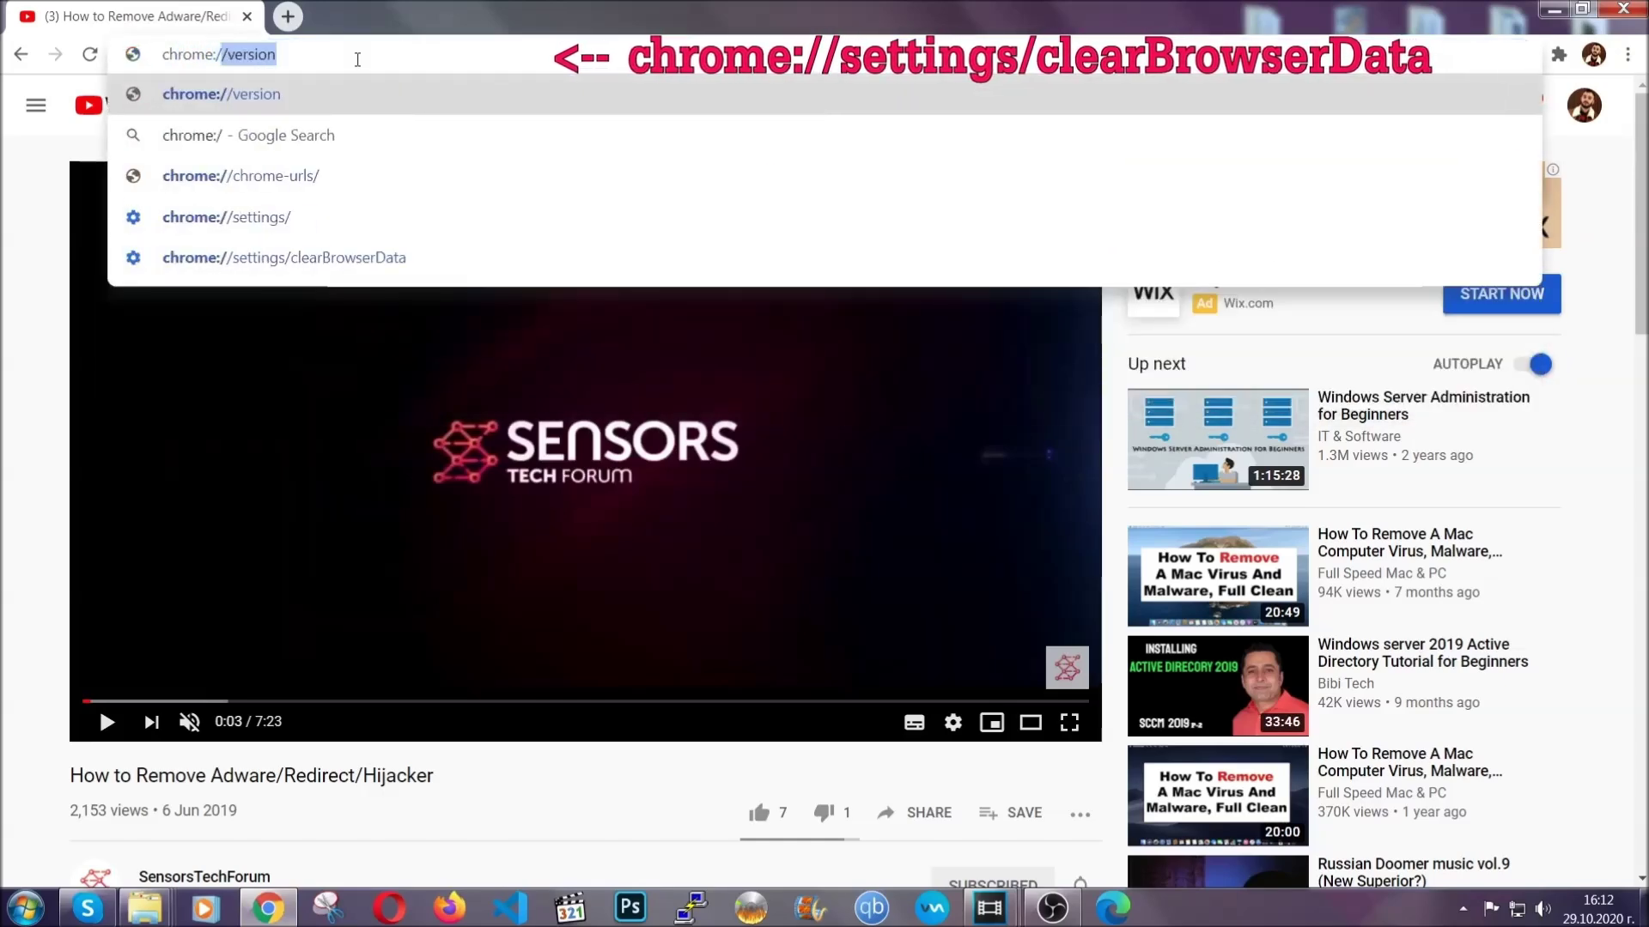
pyautogui.write('/setting')
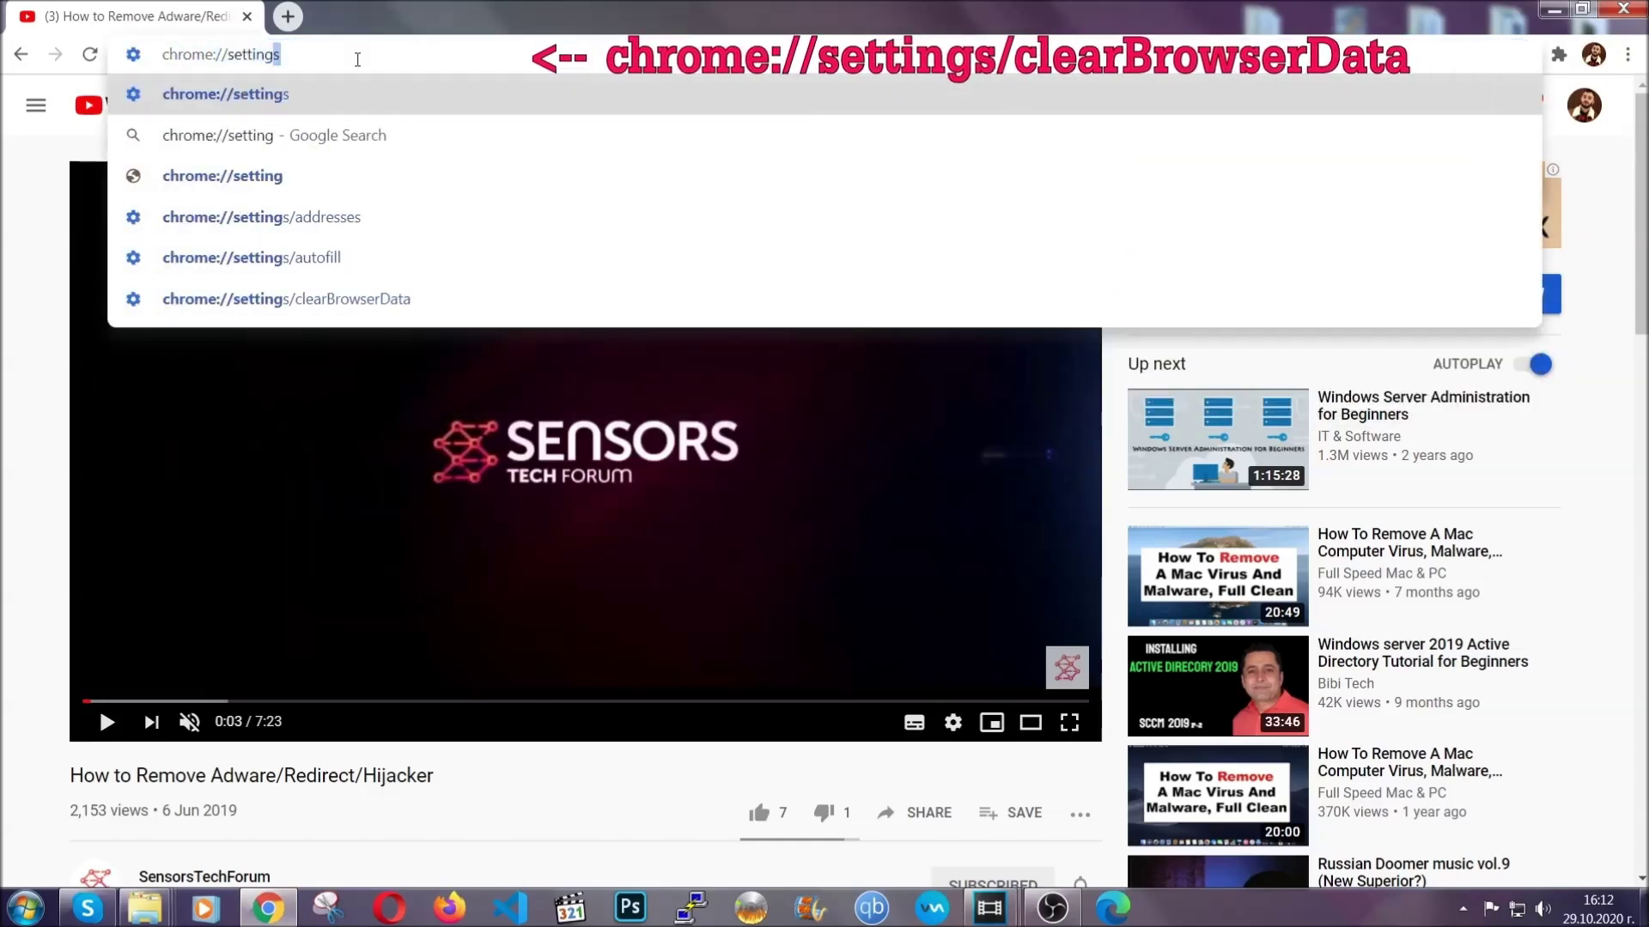
pyautogui.write('s/ce')
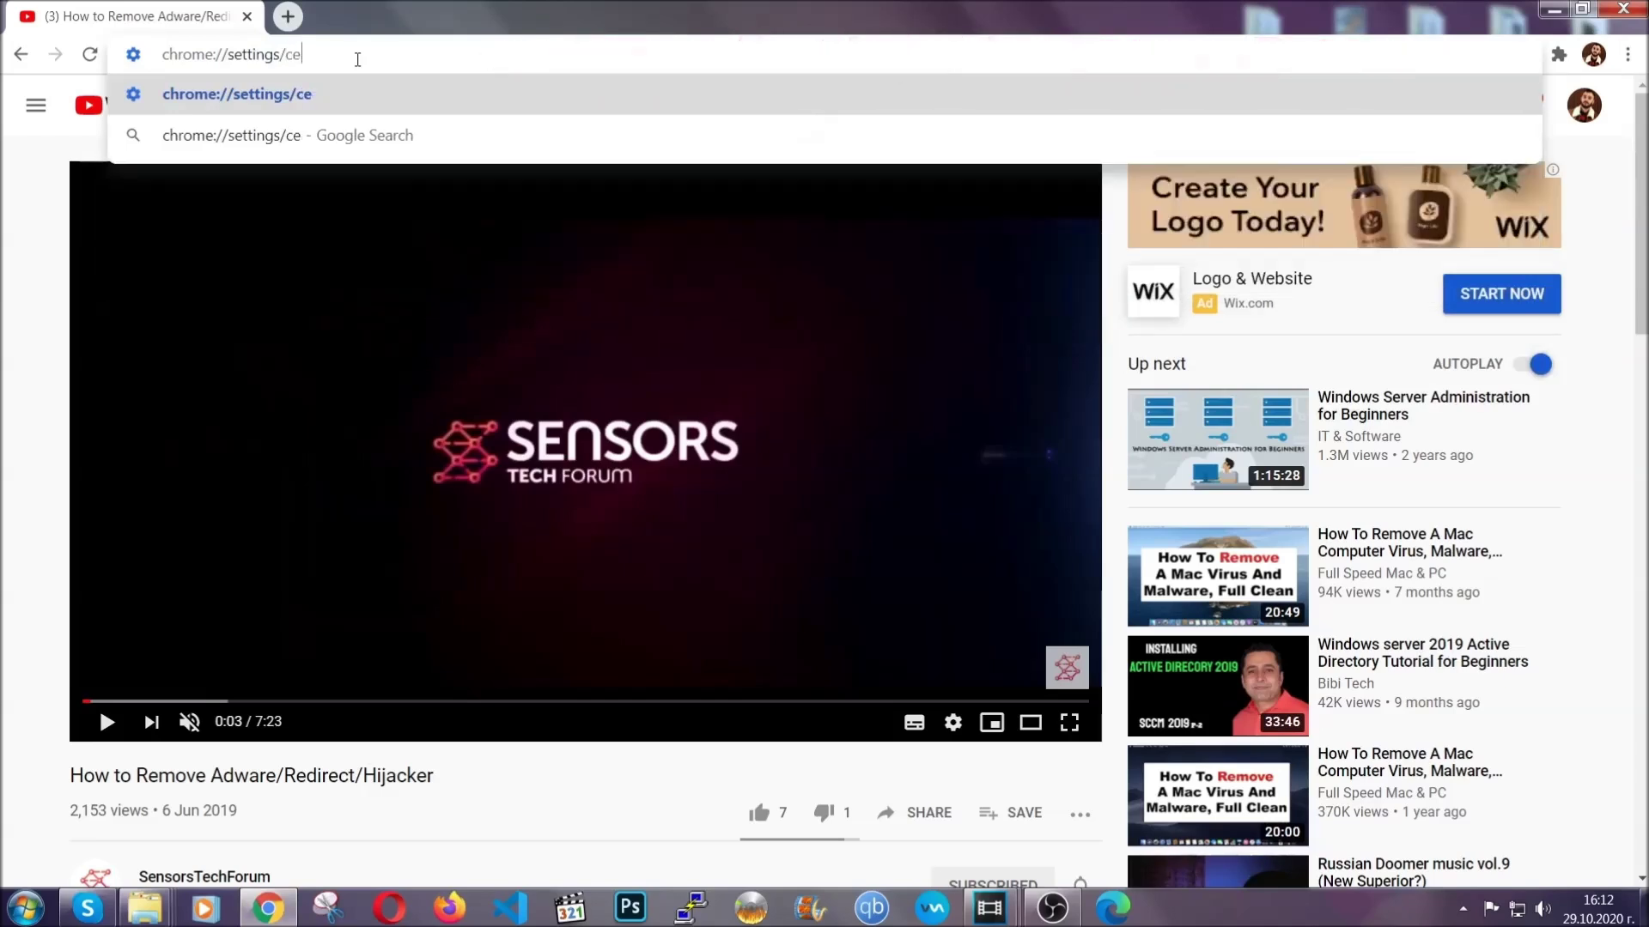
pyautogui.press('BackSpace')
pyautogui.write('lea')
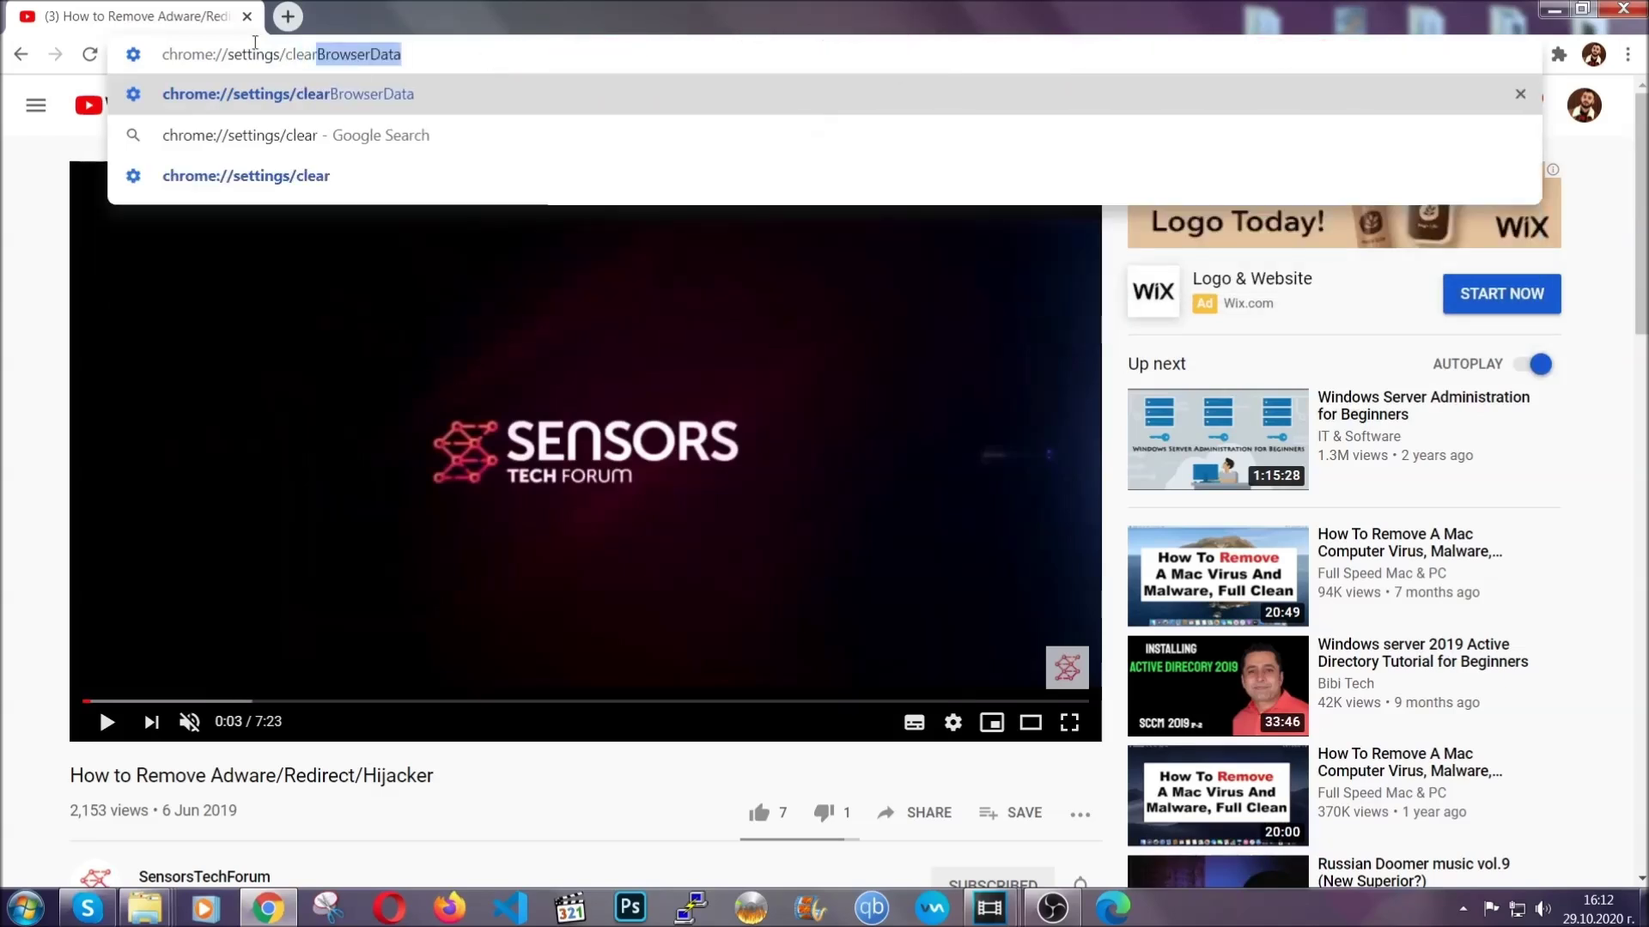
pyautogui.write('r')
pyautogui.click(245, 96)
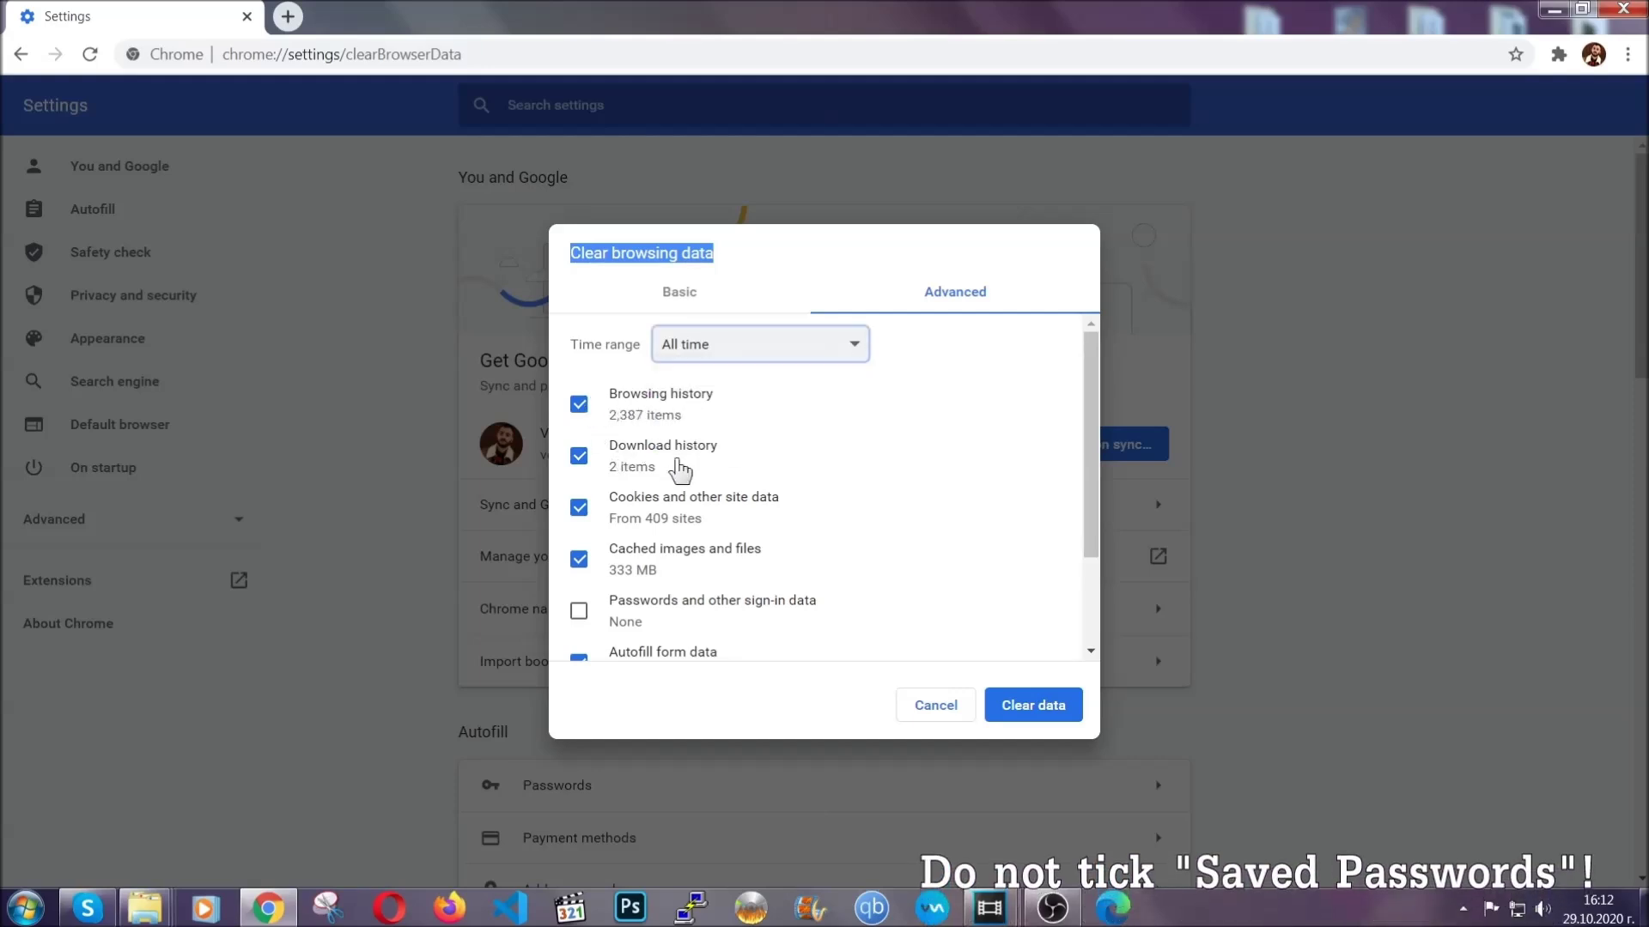
pyautogui.scroll(-2, 661, 558)
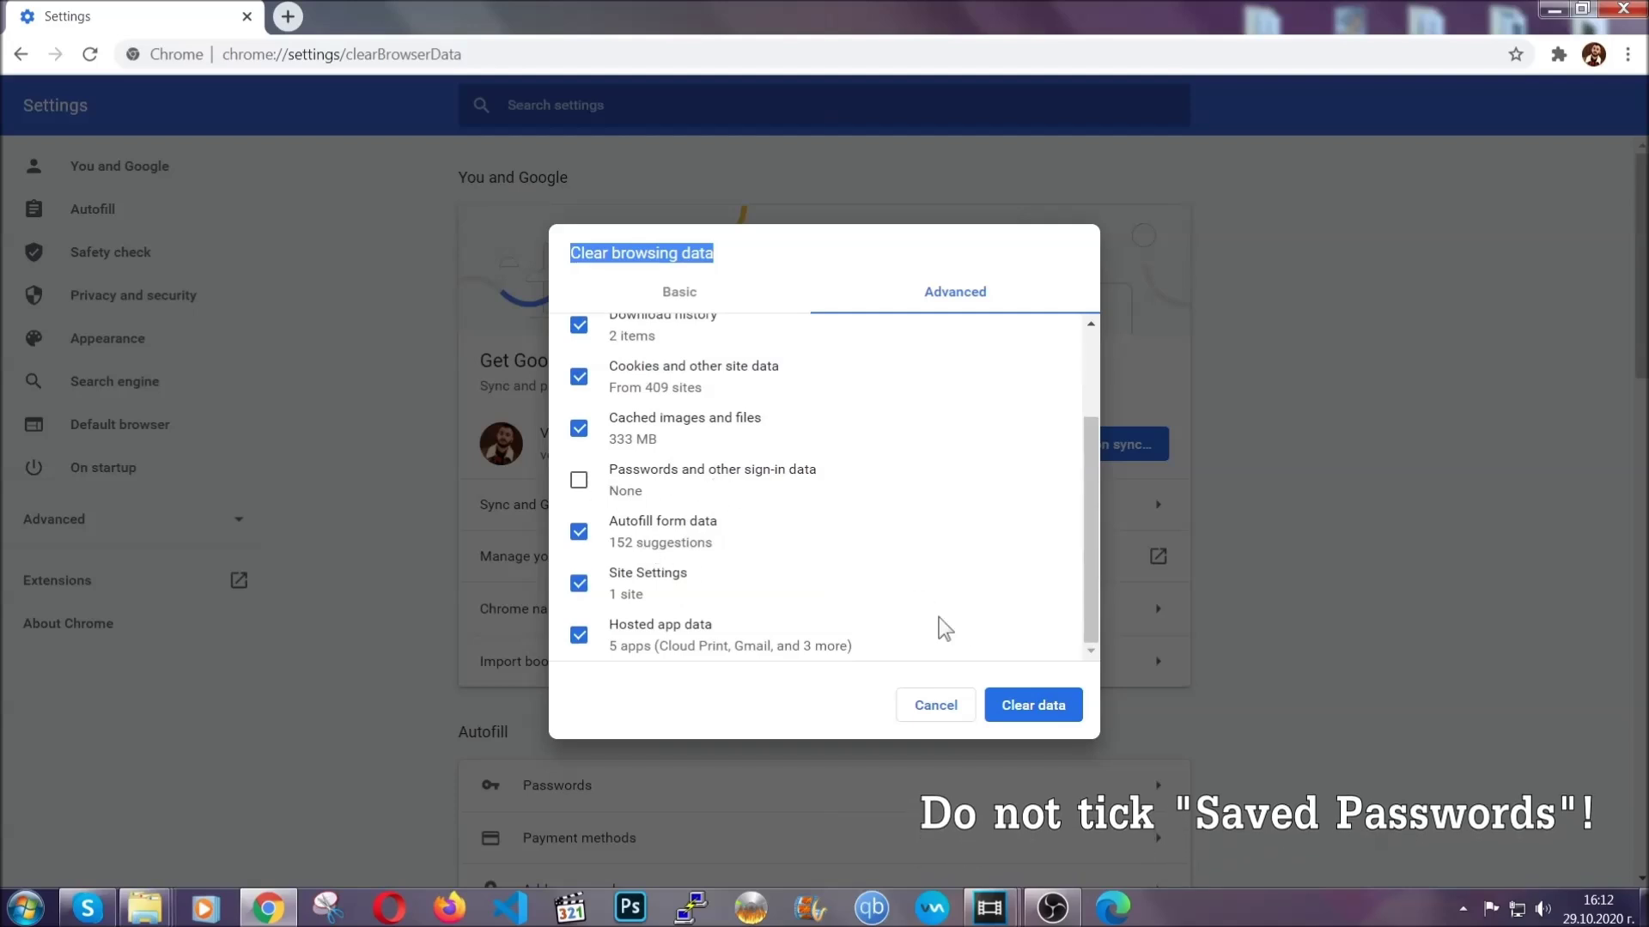
pyautogui.click(1014, 709)
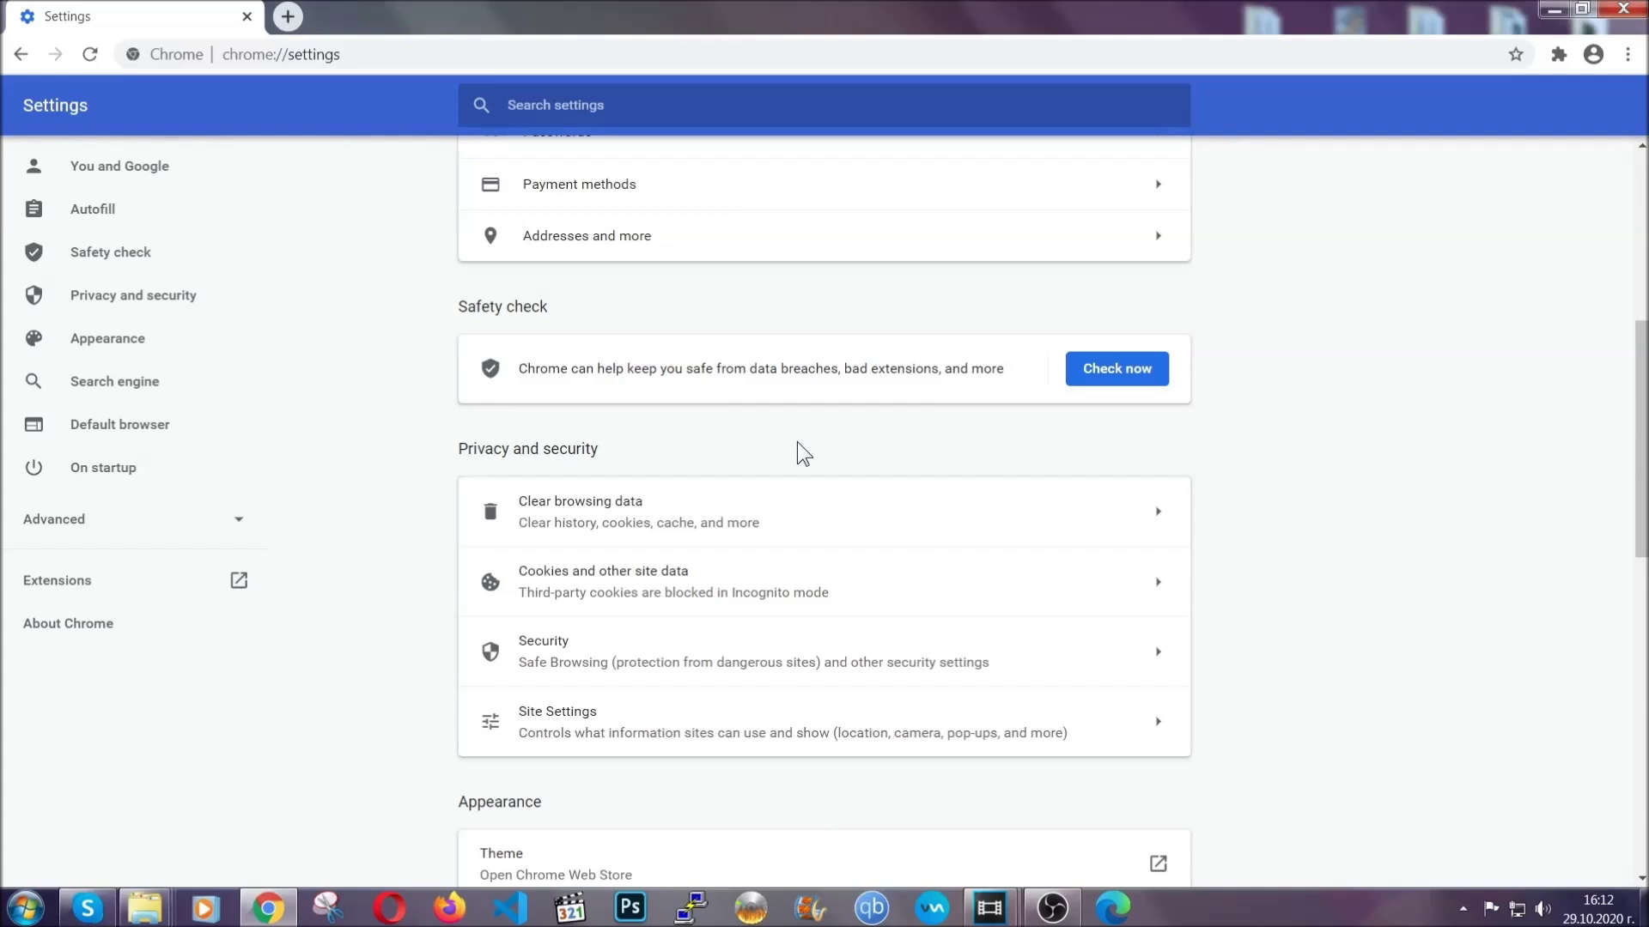
# - Open Chrome's Extensions page from the main menu's More tools
pyautogui.click(1628, 57)
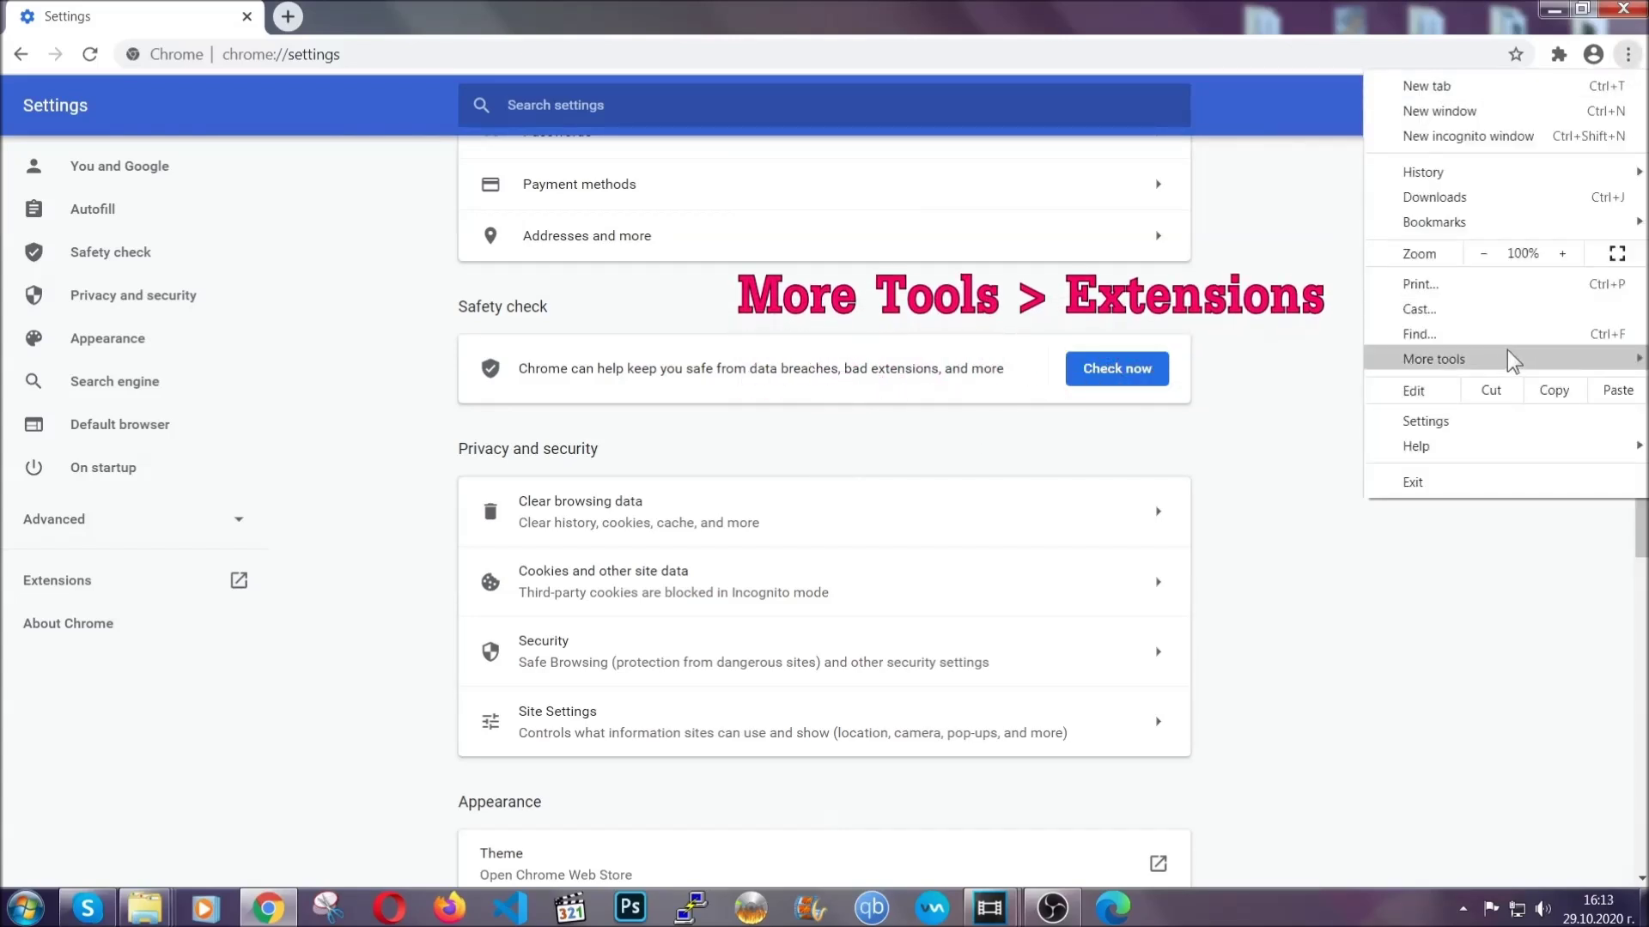
pyautogui.moveTo(1508, 352)
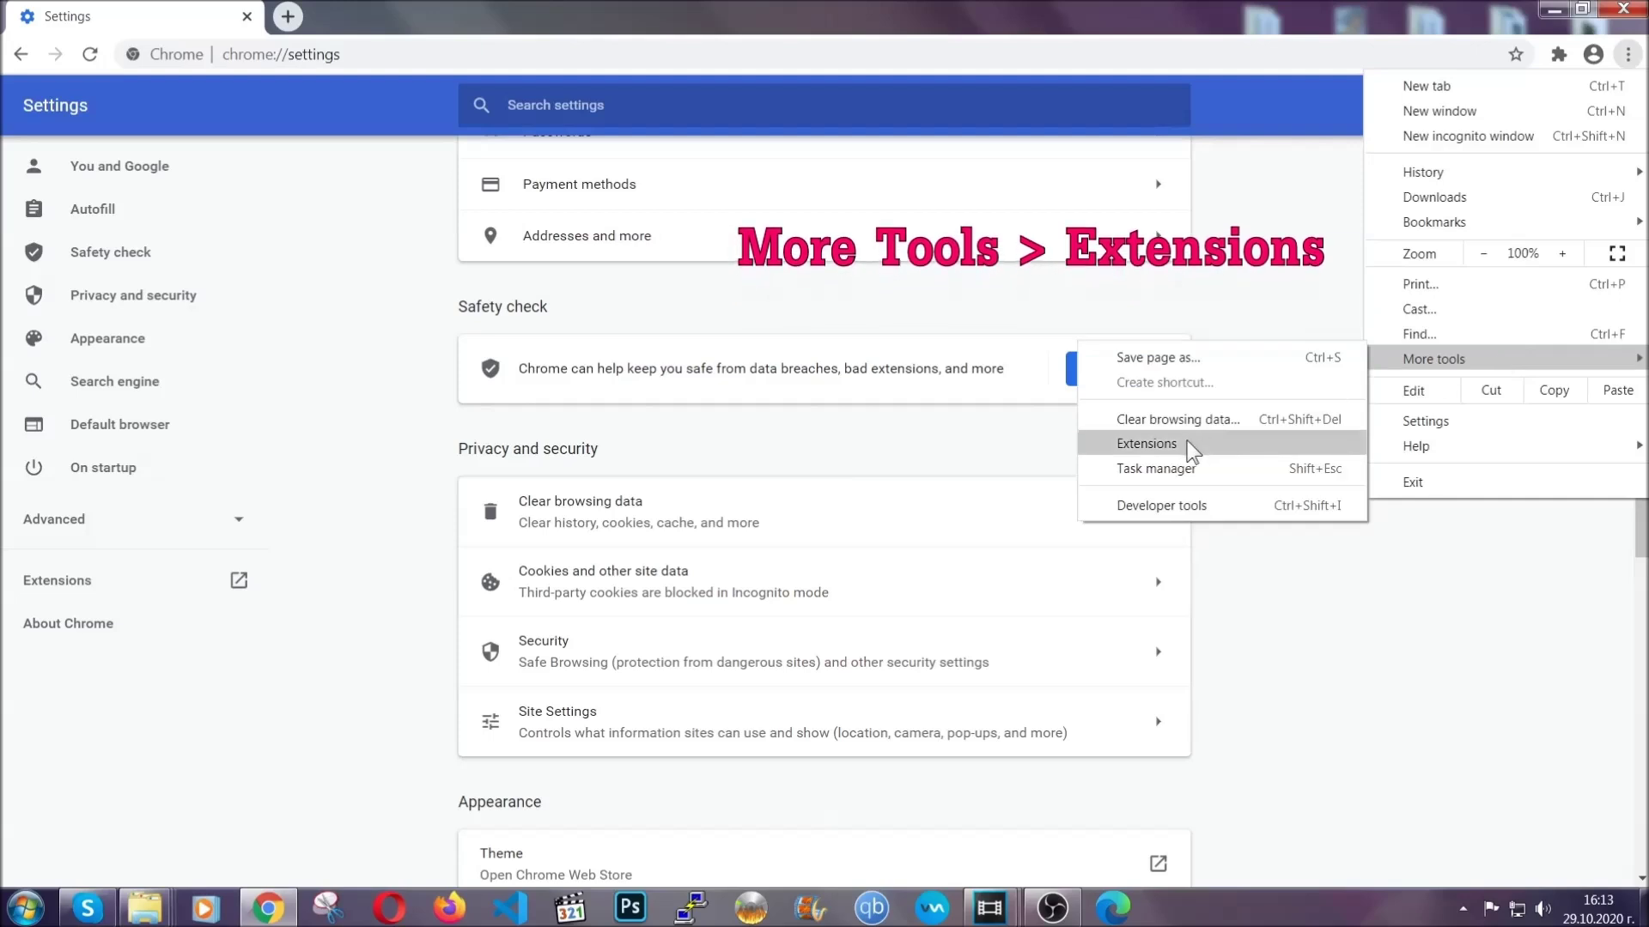
pyautogui.click(1148, 444)
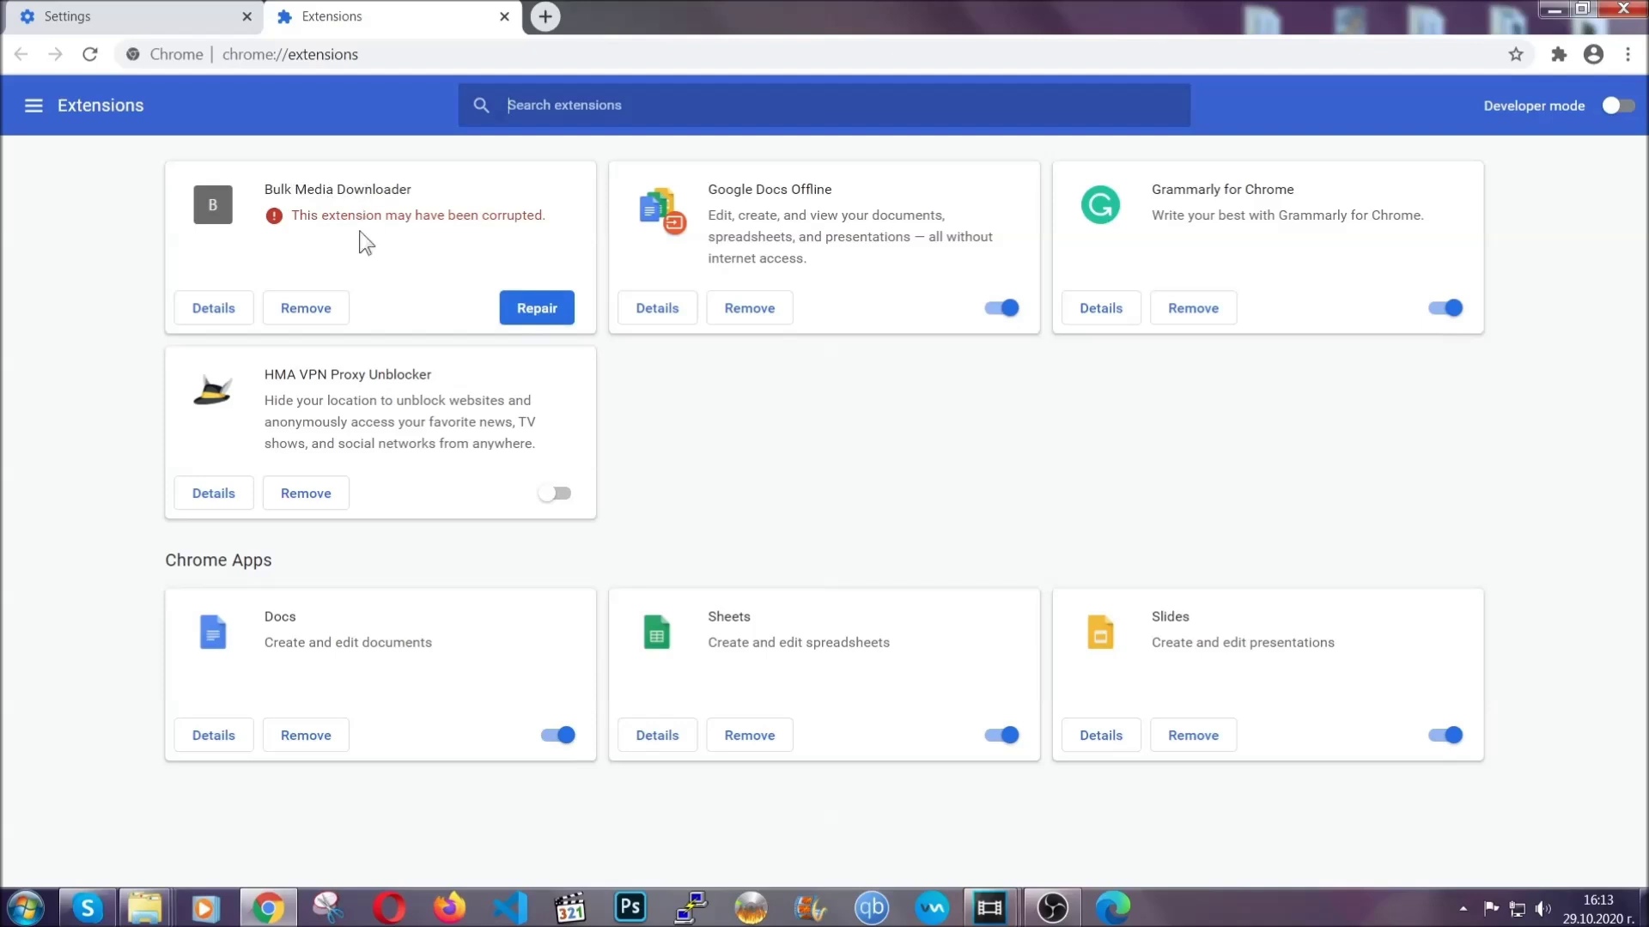
# - Remove Bulk Media Downloader, close its feedback page, and minimise Chrome
pyautogui.click(306, 308)
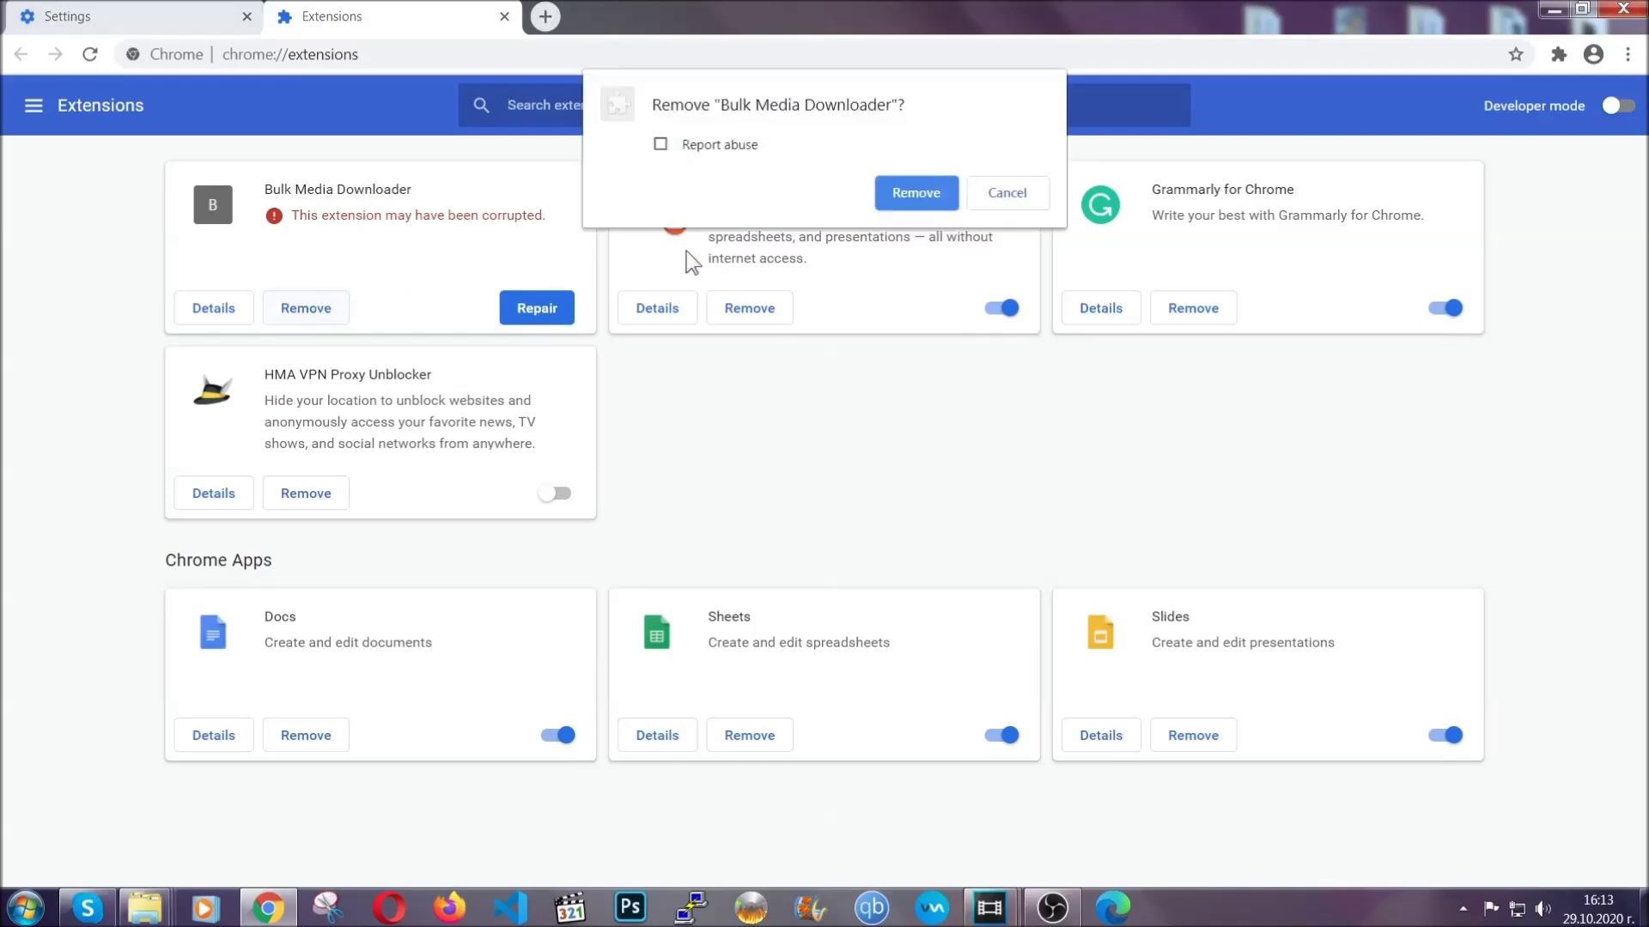
pyautogui.click(890, 191)
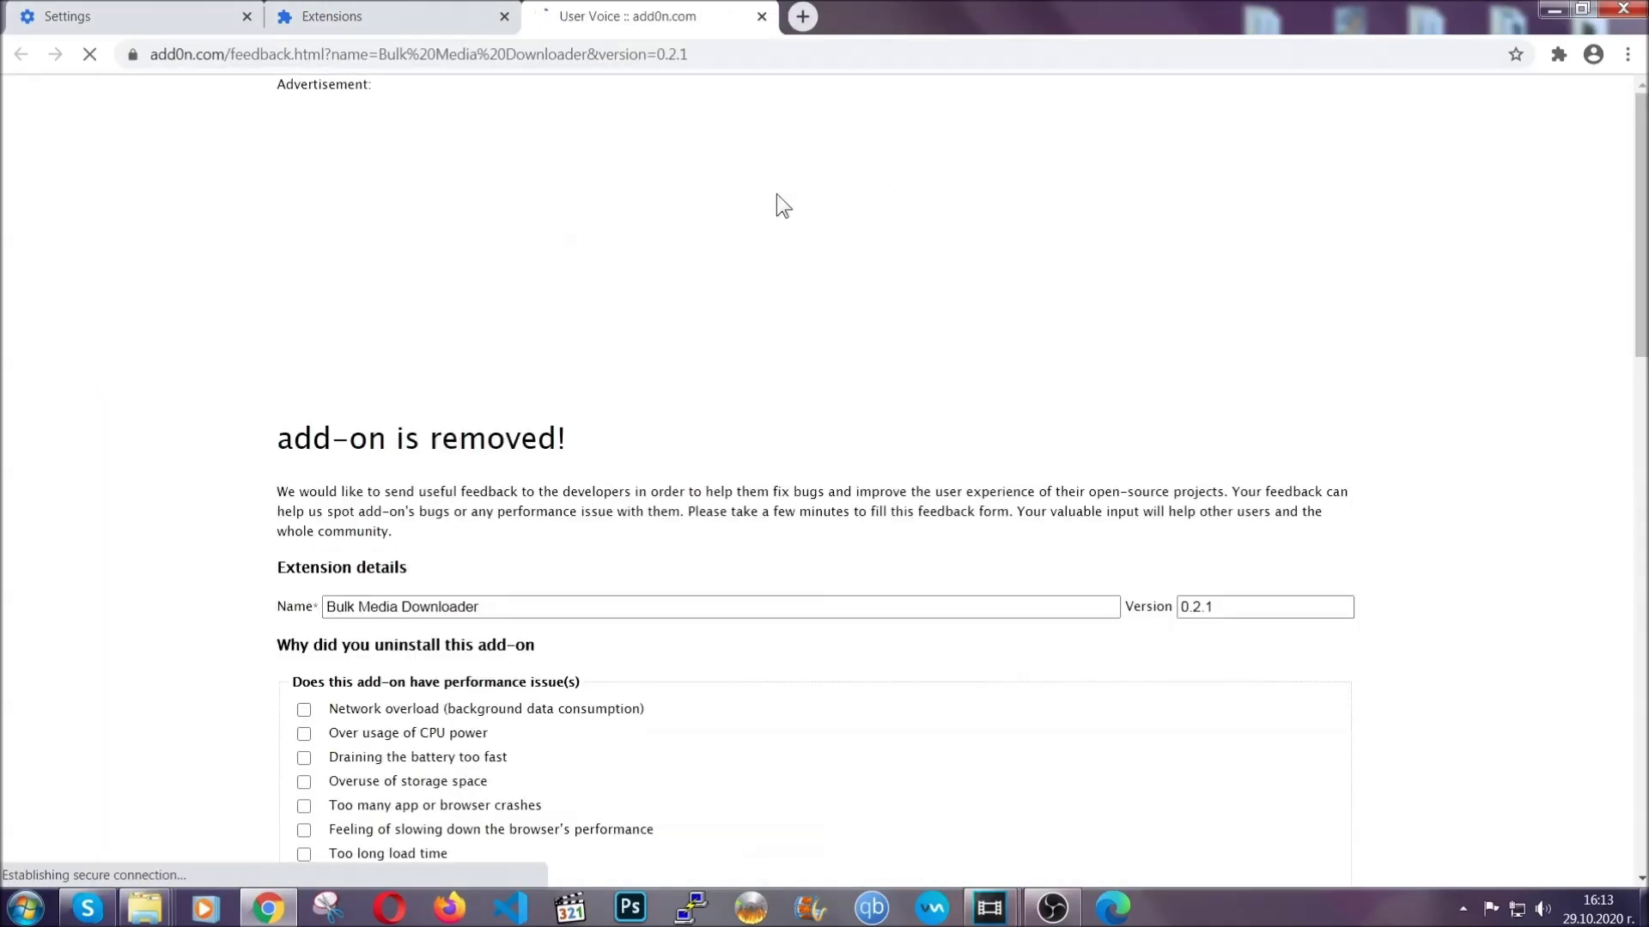
pyautogui.click(419, 18)
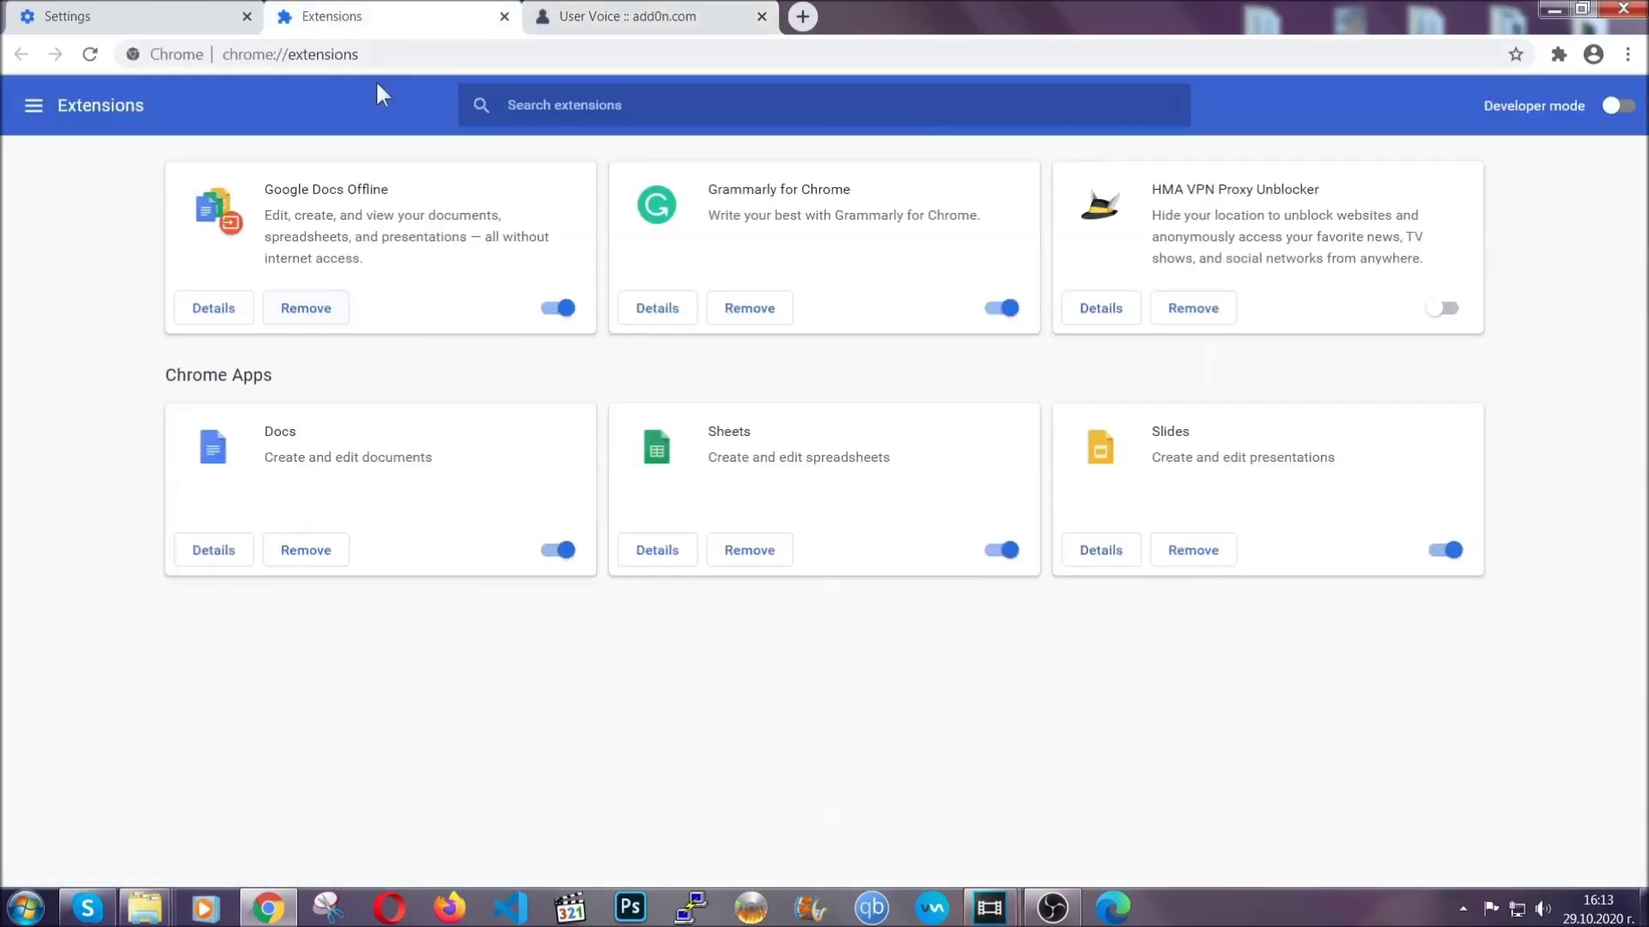
pyautogui.click(761, 17)
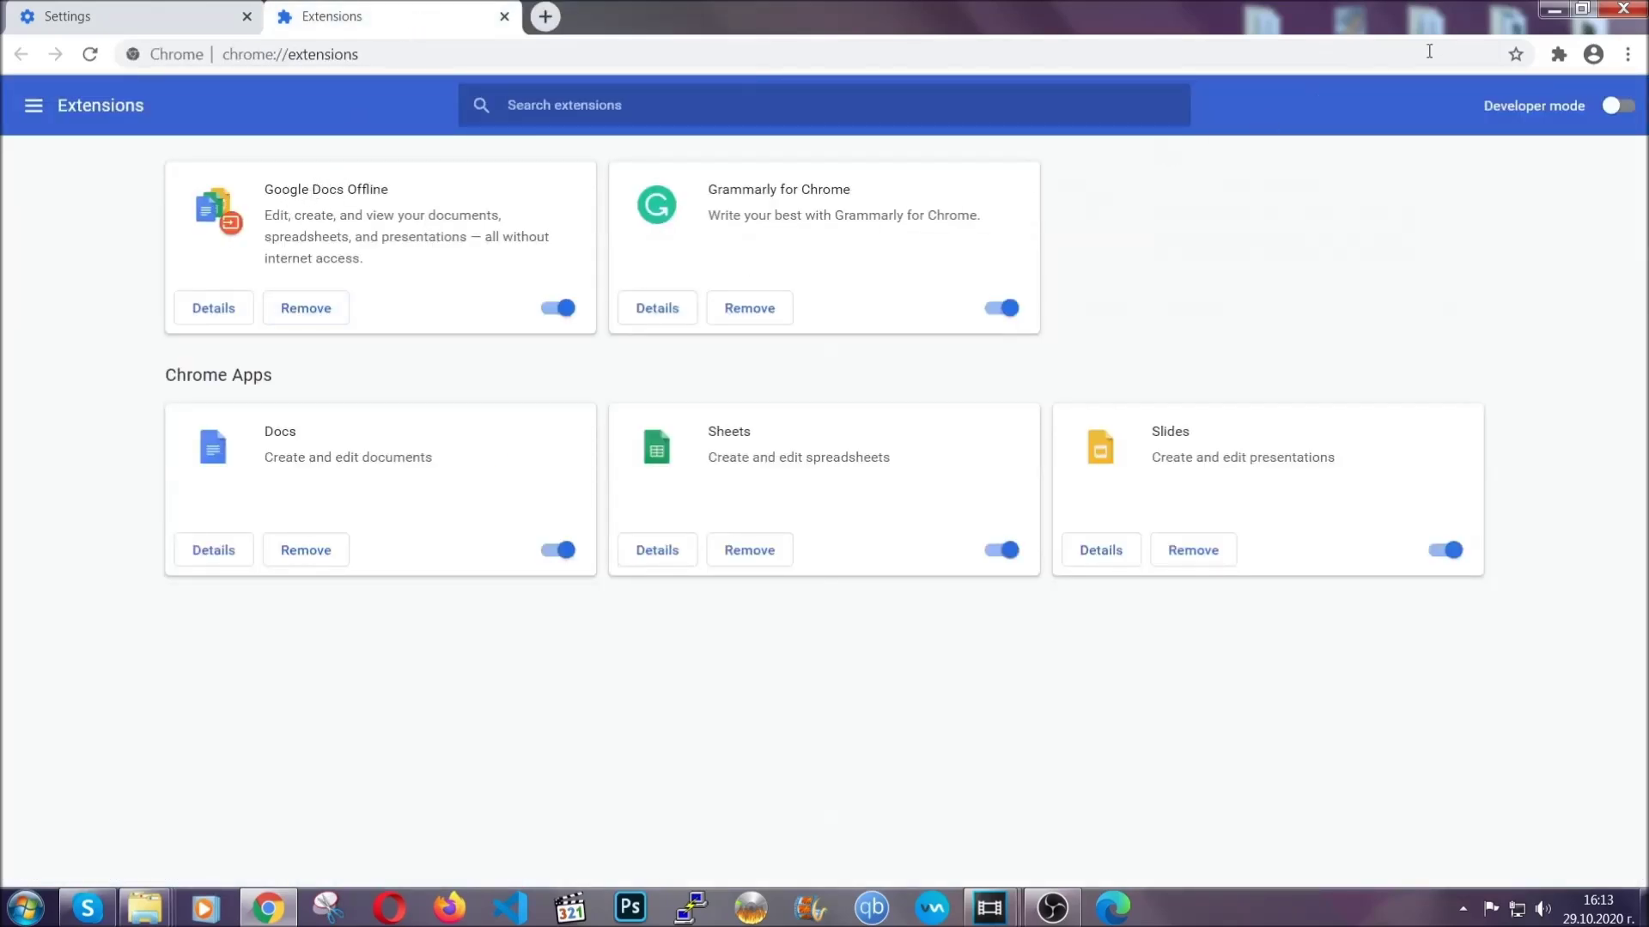
pyautogui.click(1539, 9)
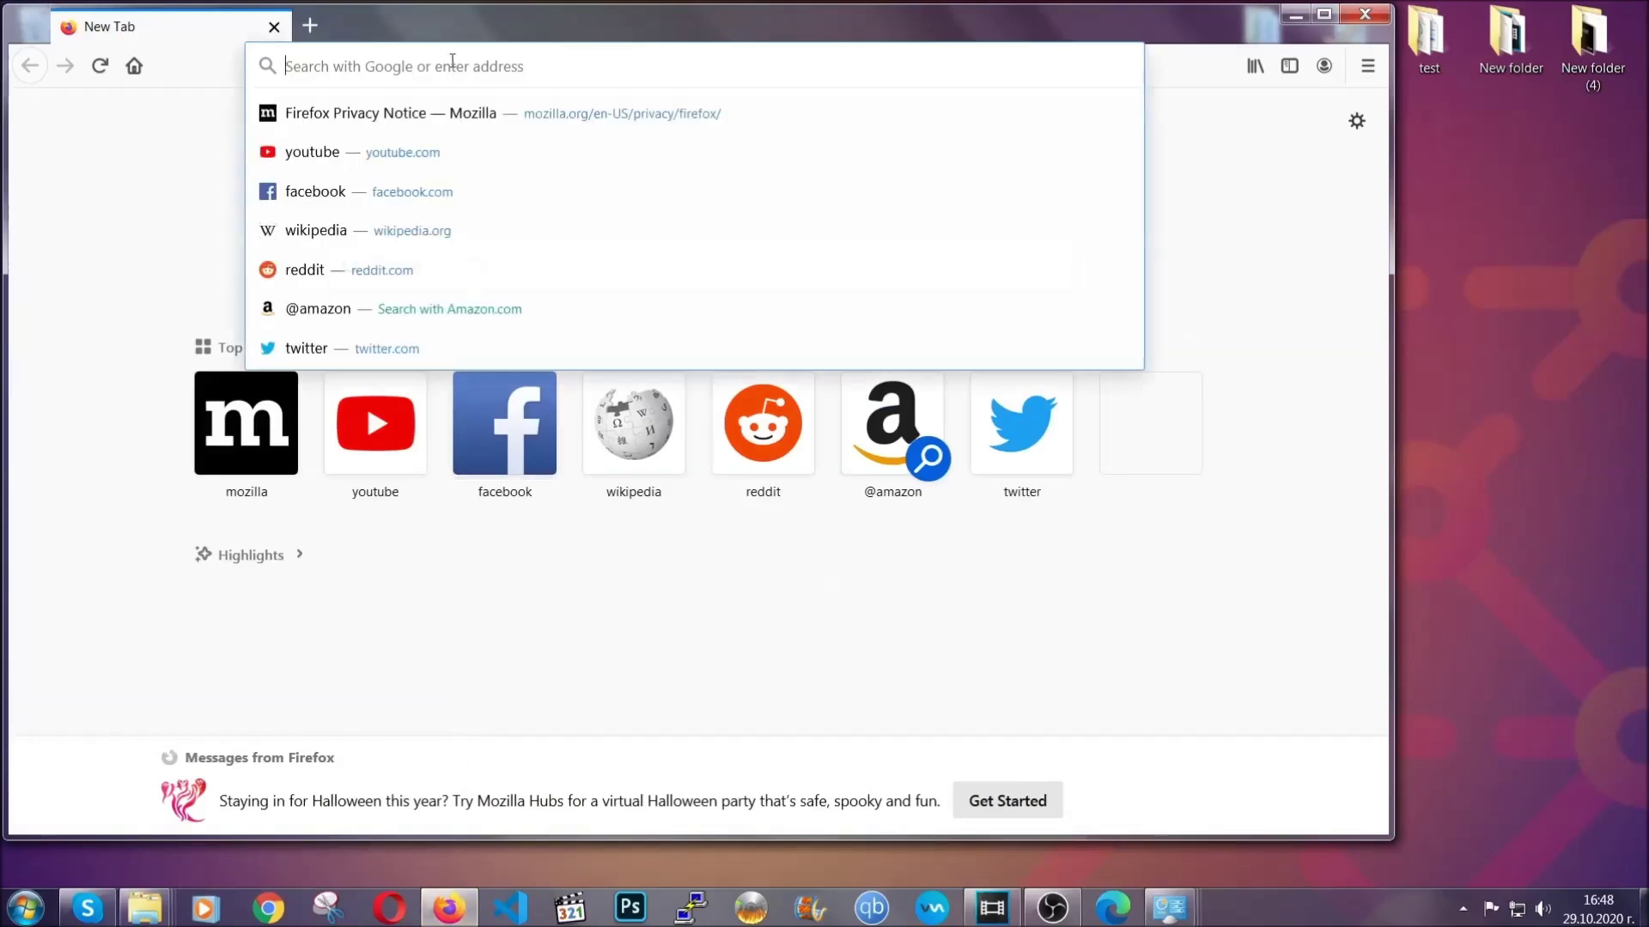
# - Load about:support in Firefox's address bar
pyautogui.write('about')
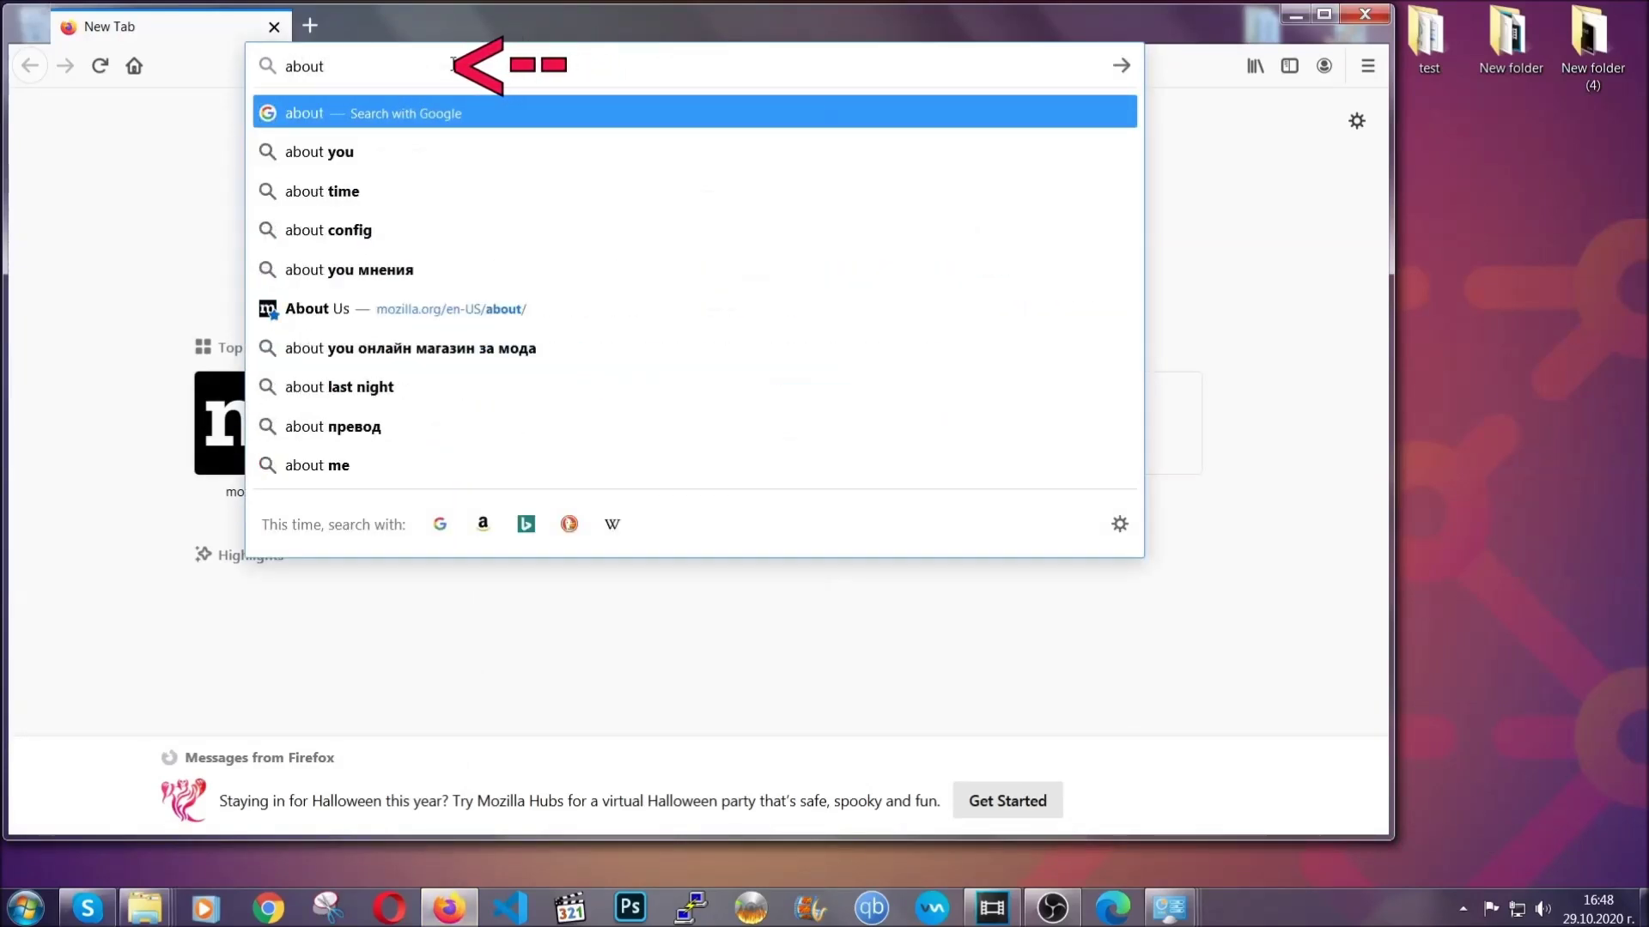
pyautogui.write(':support')
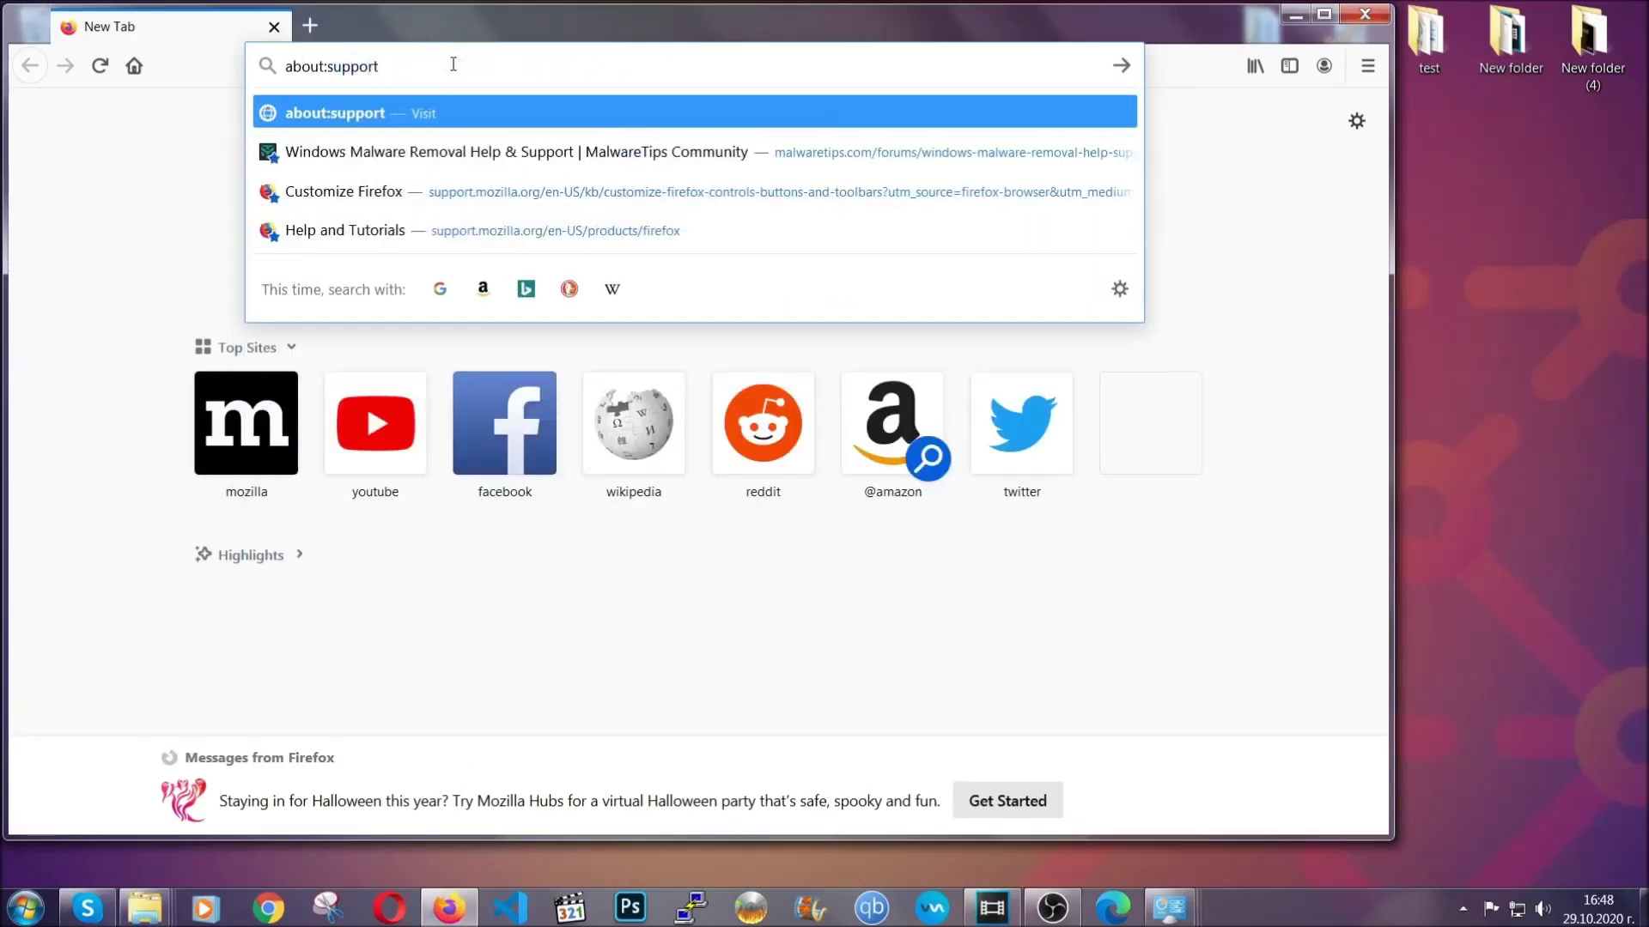
pyautogui.press('Return')
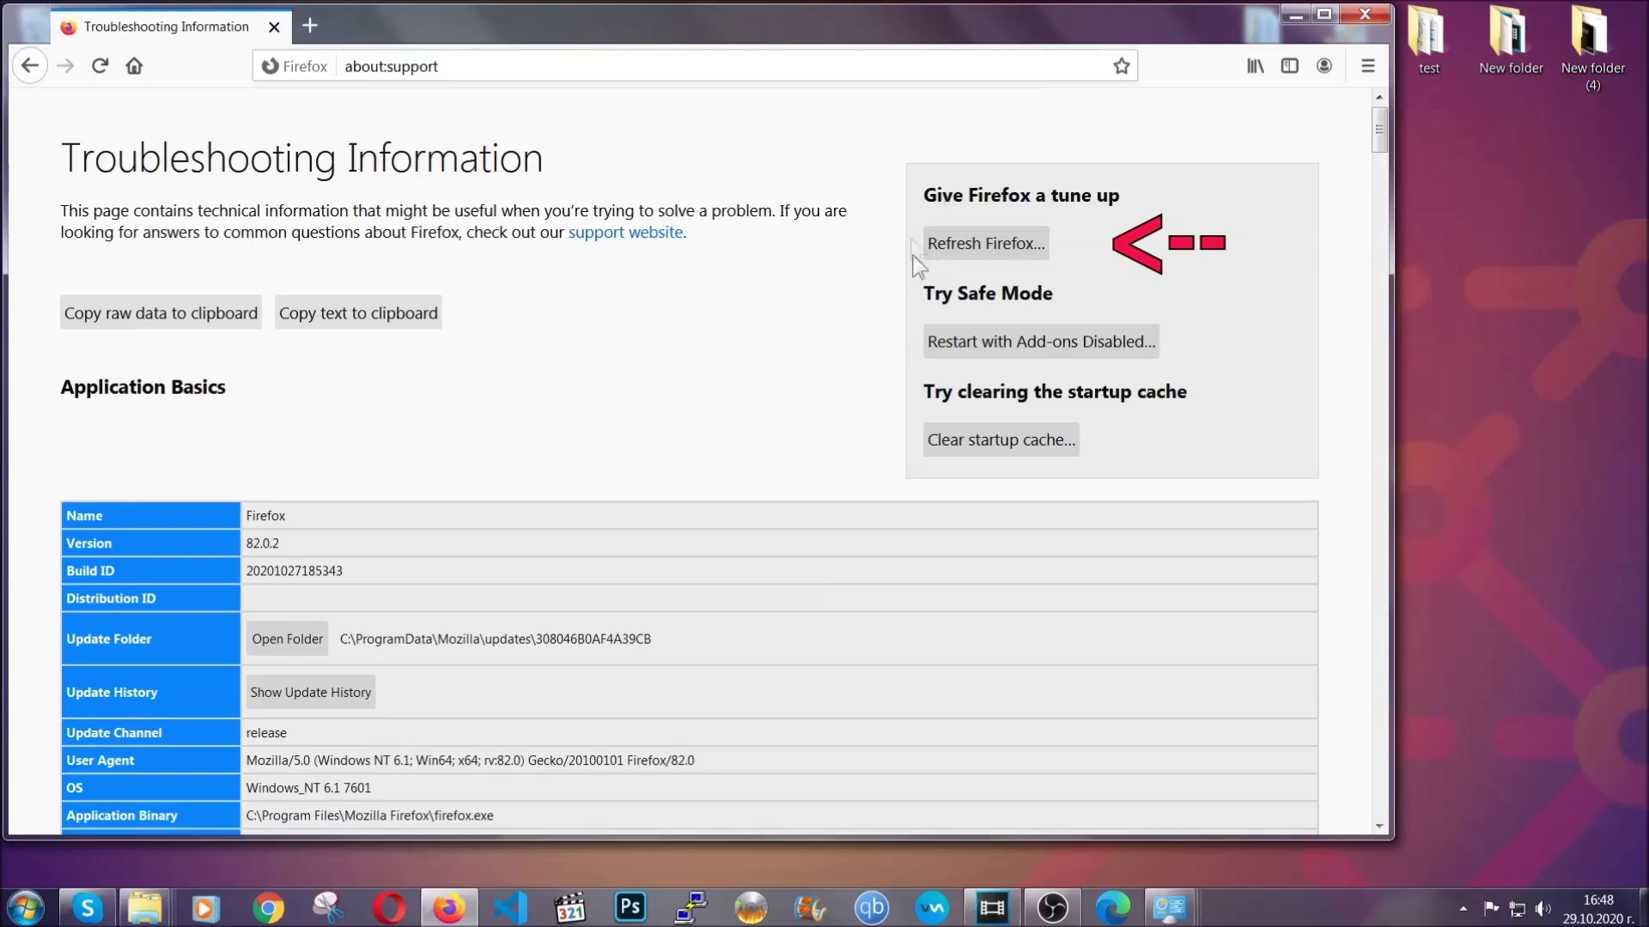
# - Refresh Firefox to defaults, finish the Import Wizard, and minimise the window
pyautogui.click(976, 251)
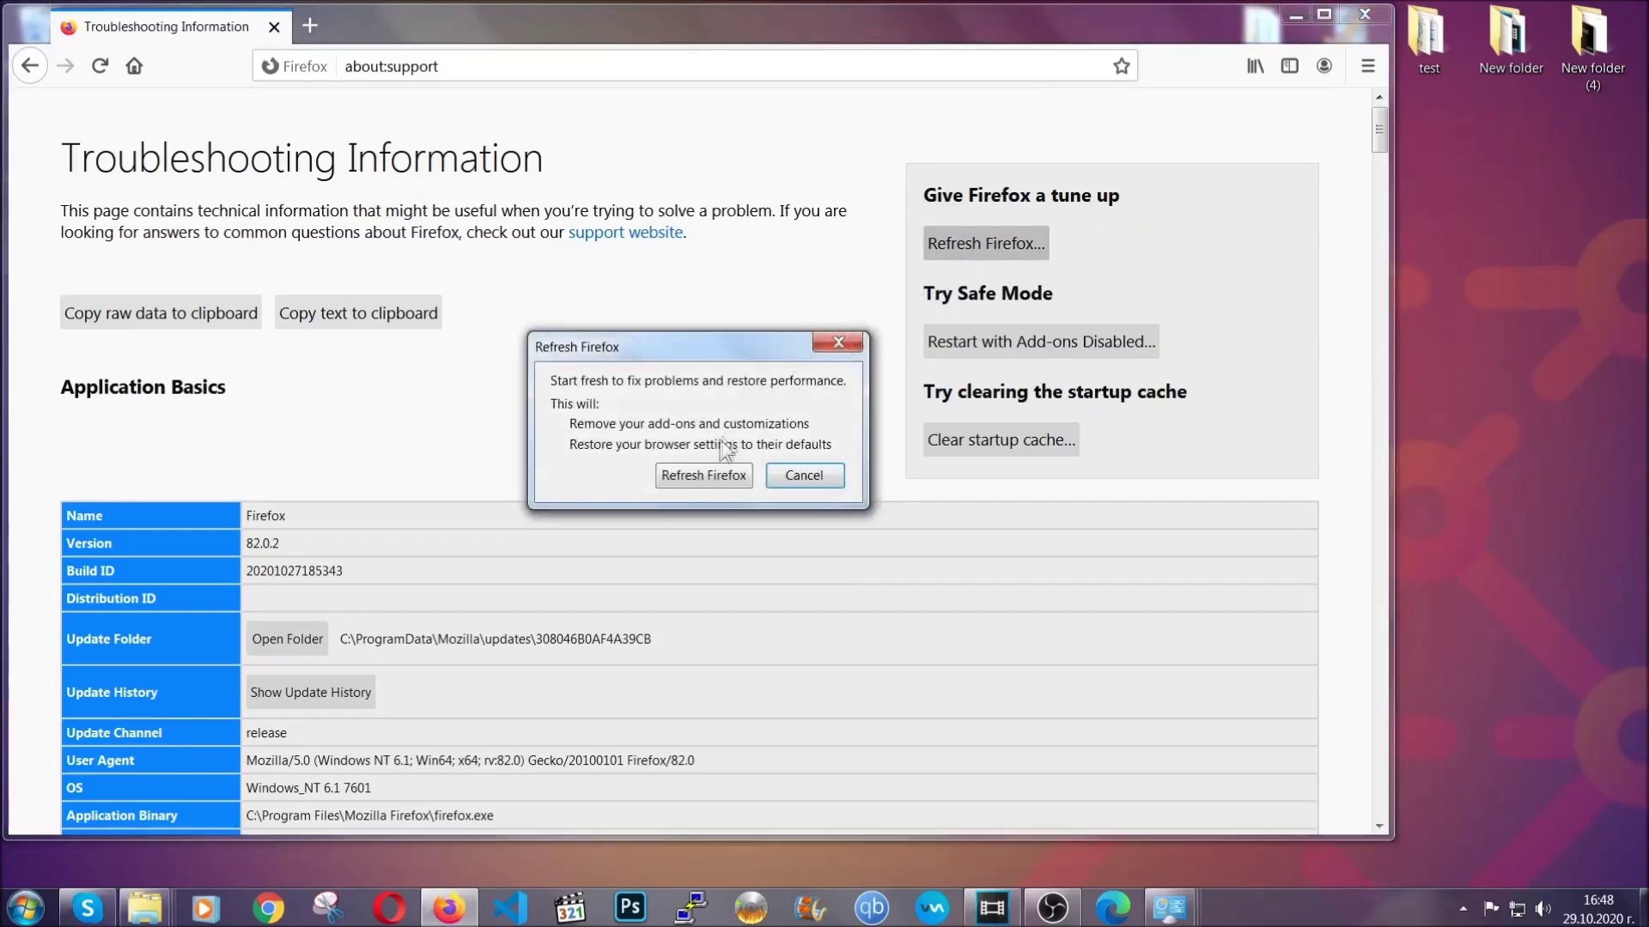
pyautogui.click(700, 478)
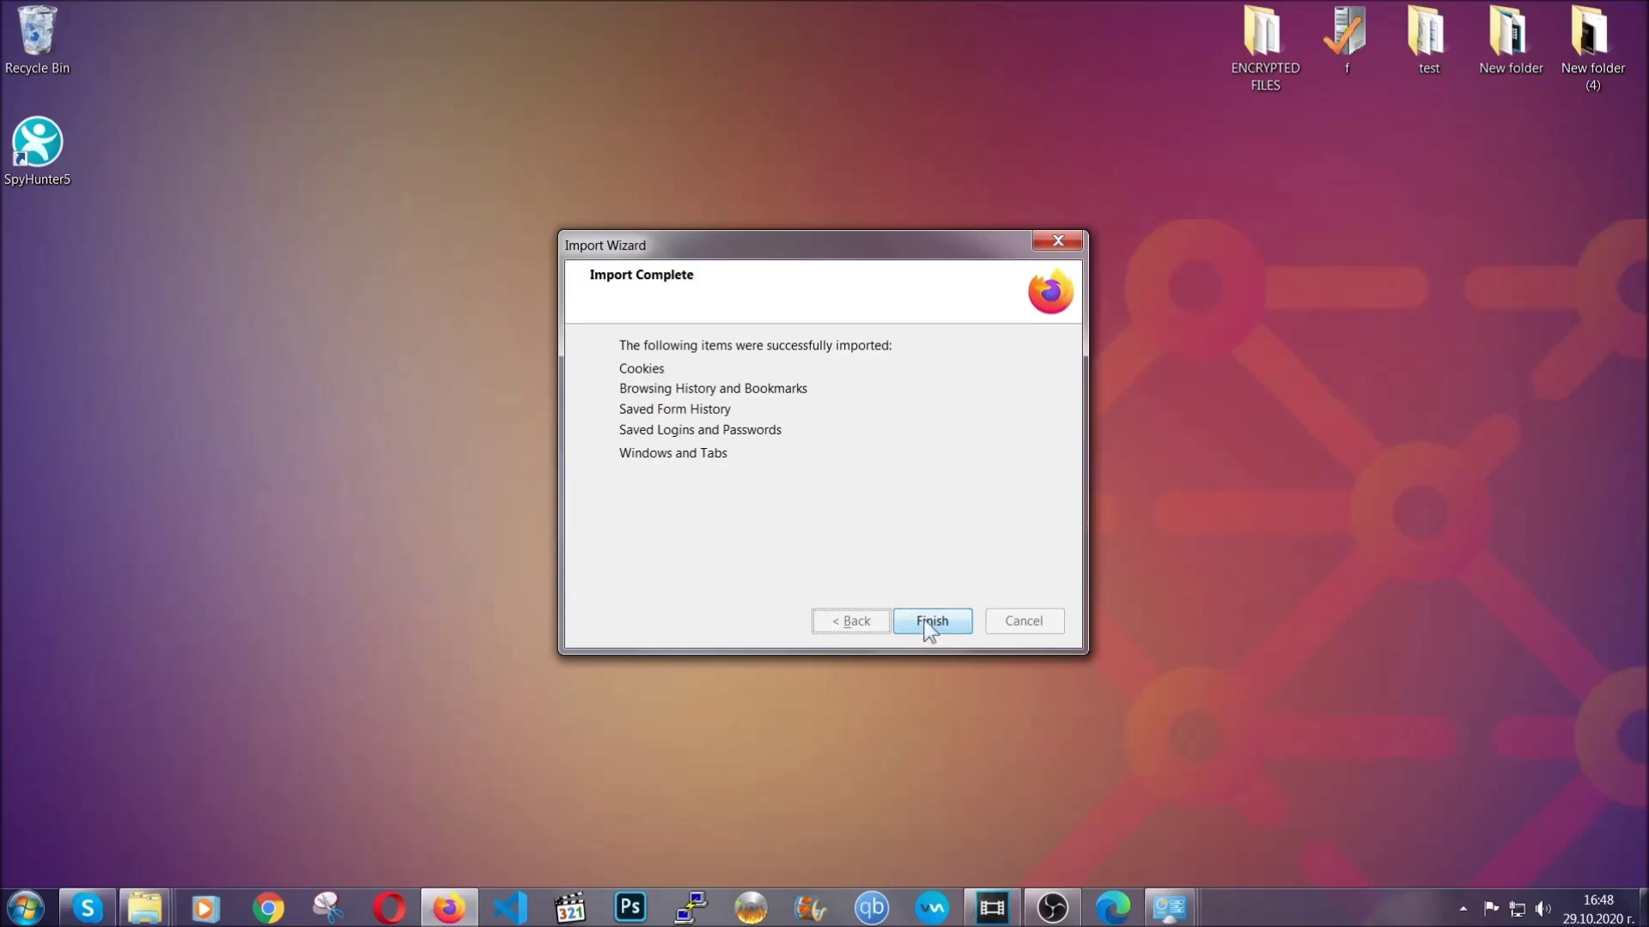
pyautogui.click(930, 622)
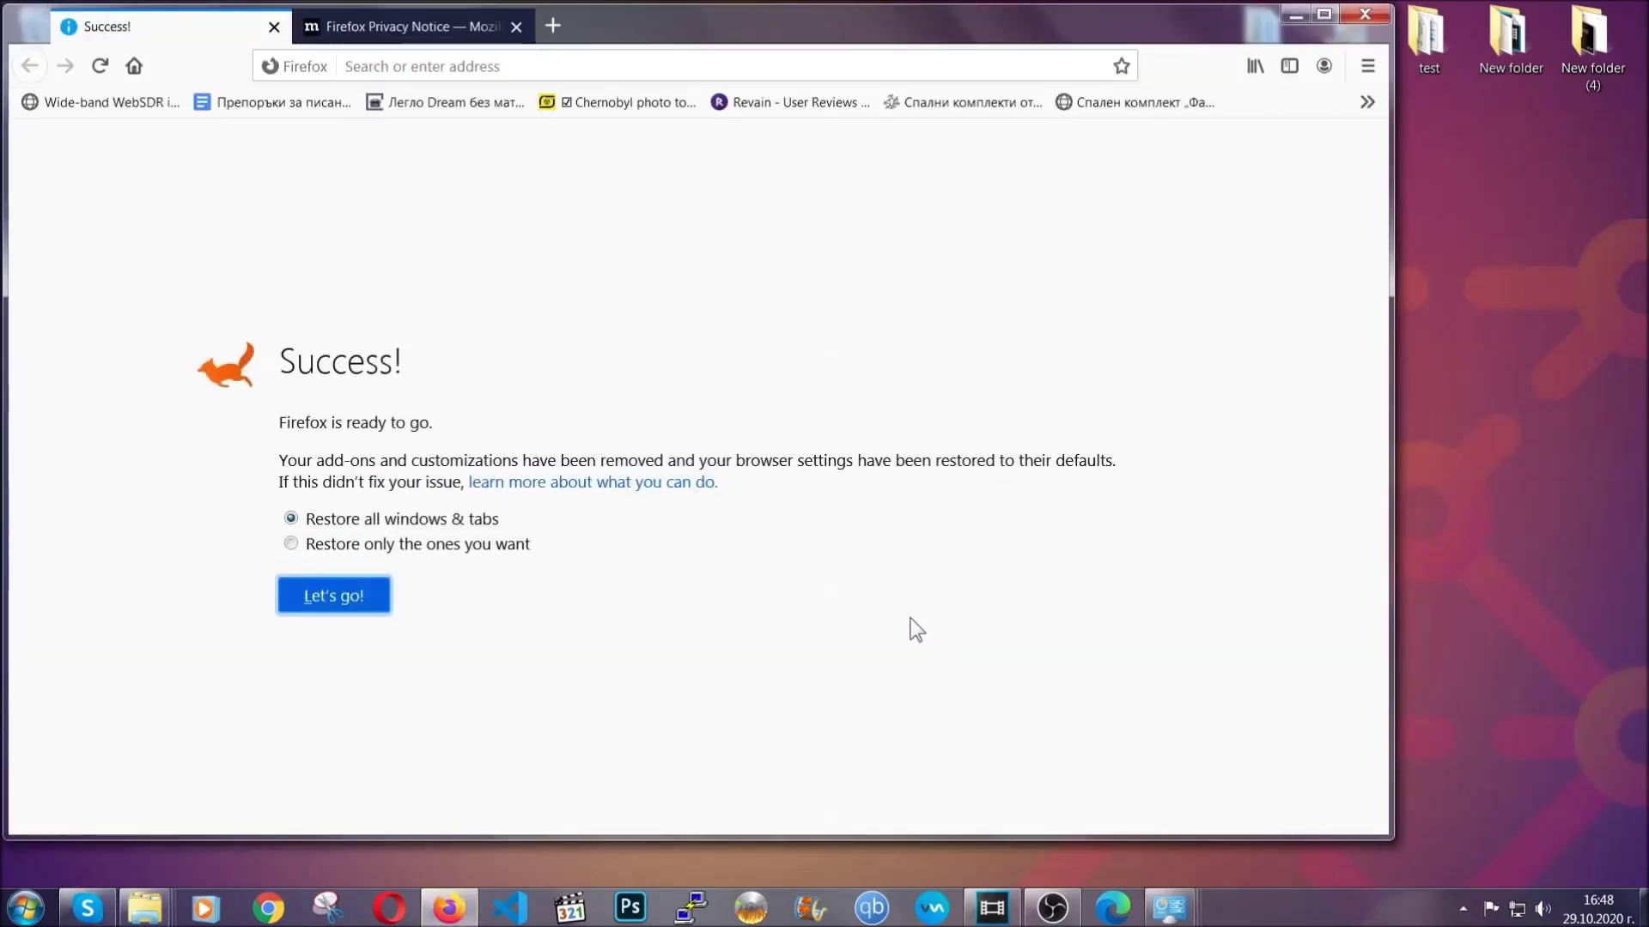
pyautogui.click(1292, 15)
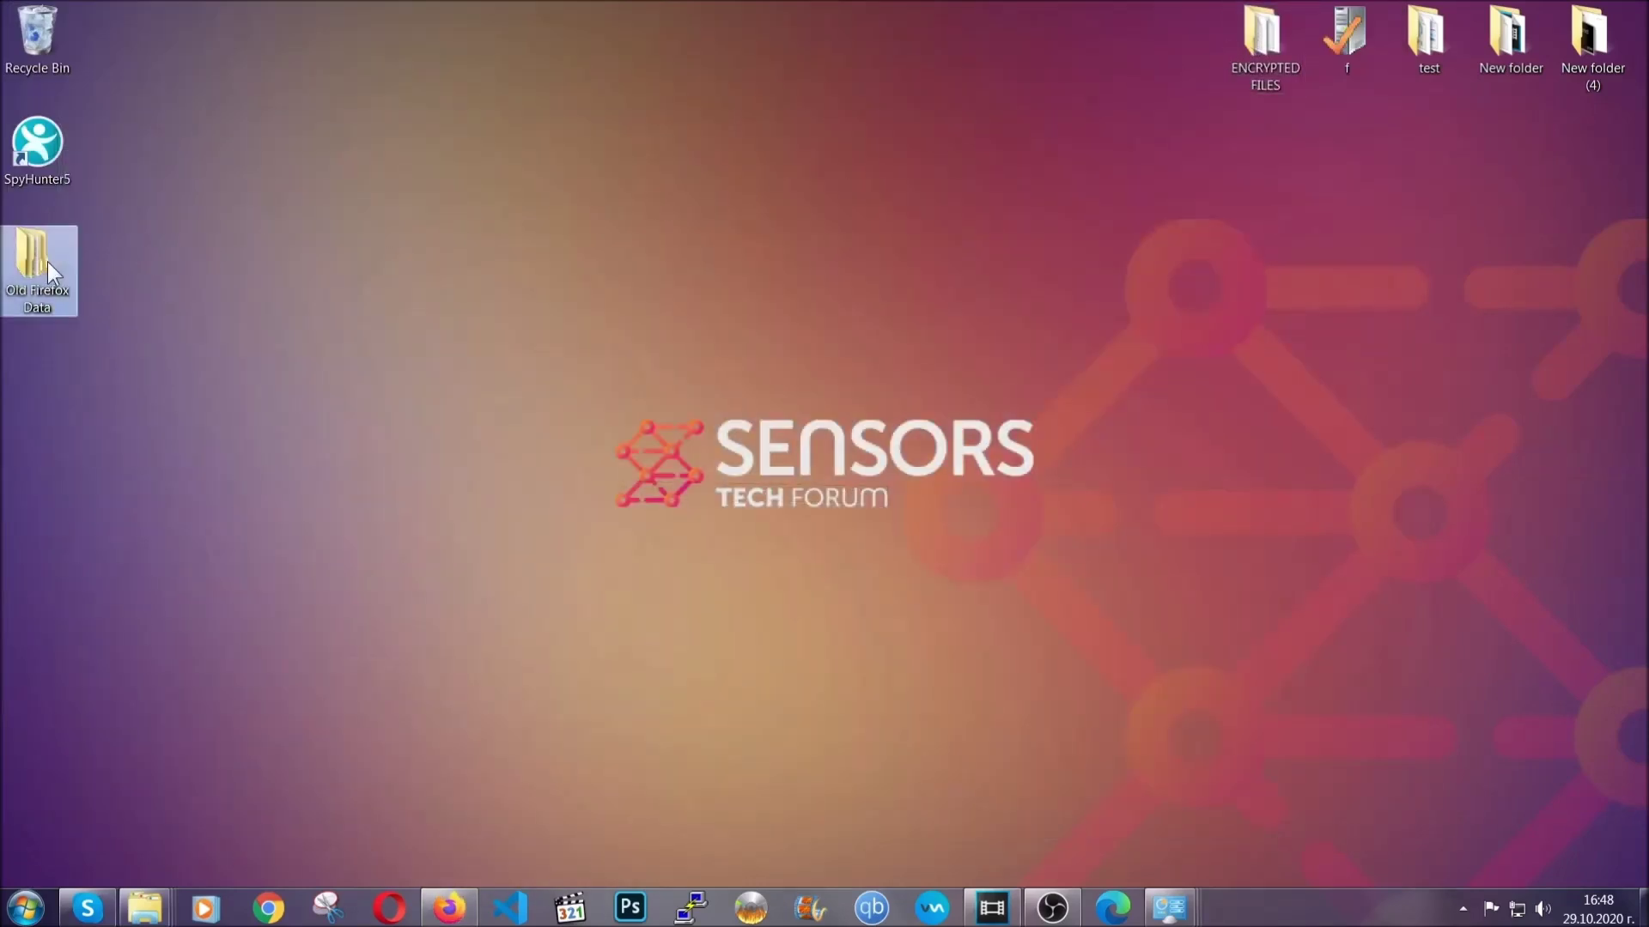
pyautogui.moveTo(49, 258)
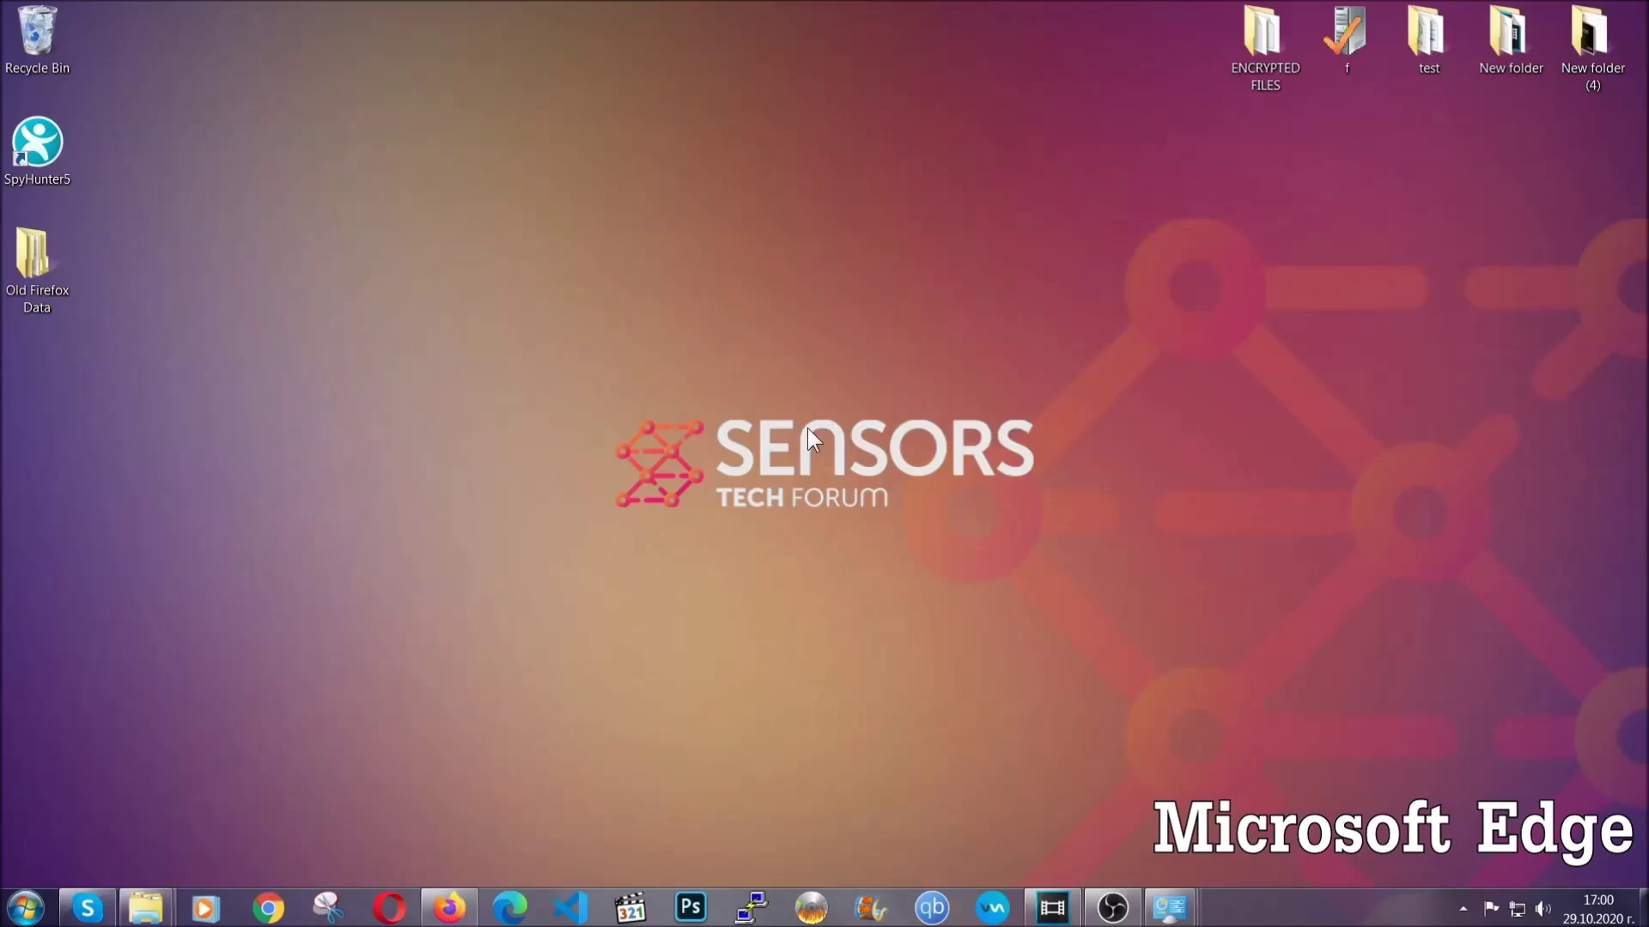
# - Launch Edge and clear All time browsing data at edge://settings/clearBrowserData, keeping passwords
pyautogui.click(509, 903)
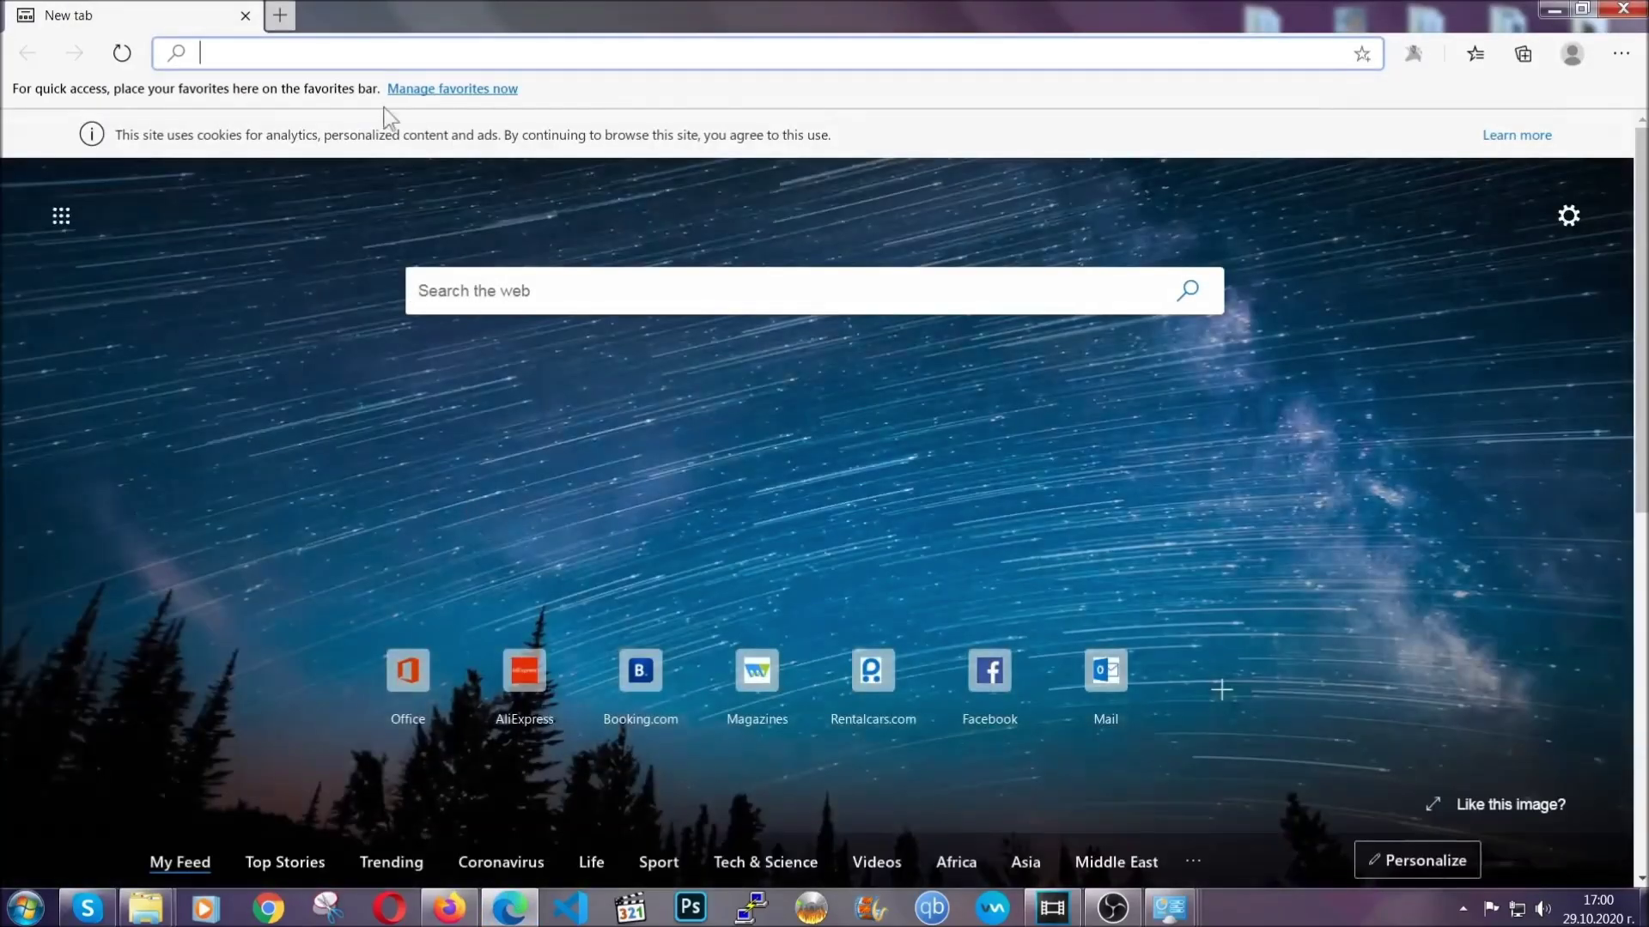
pyautogui.write('edge')
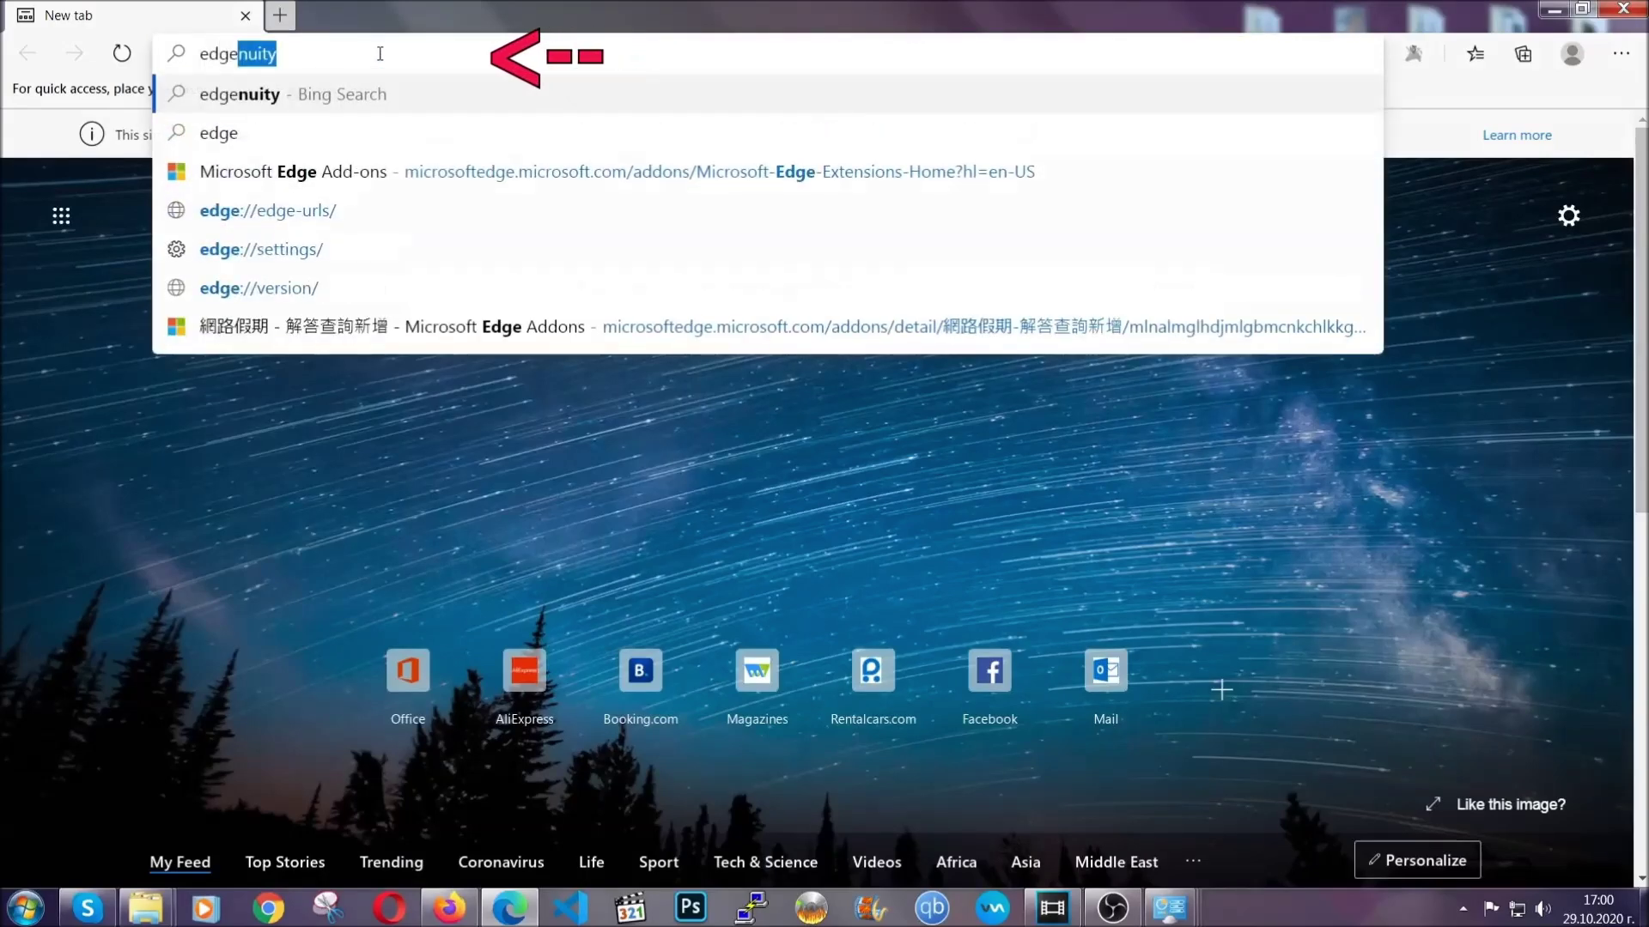
pyautogui.write('://')
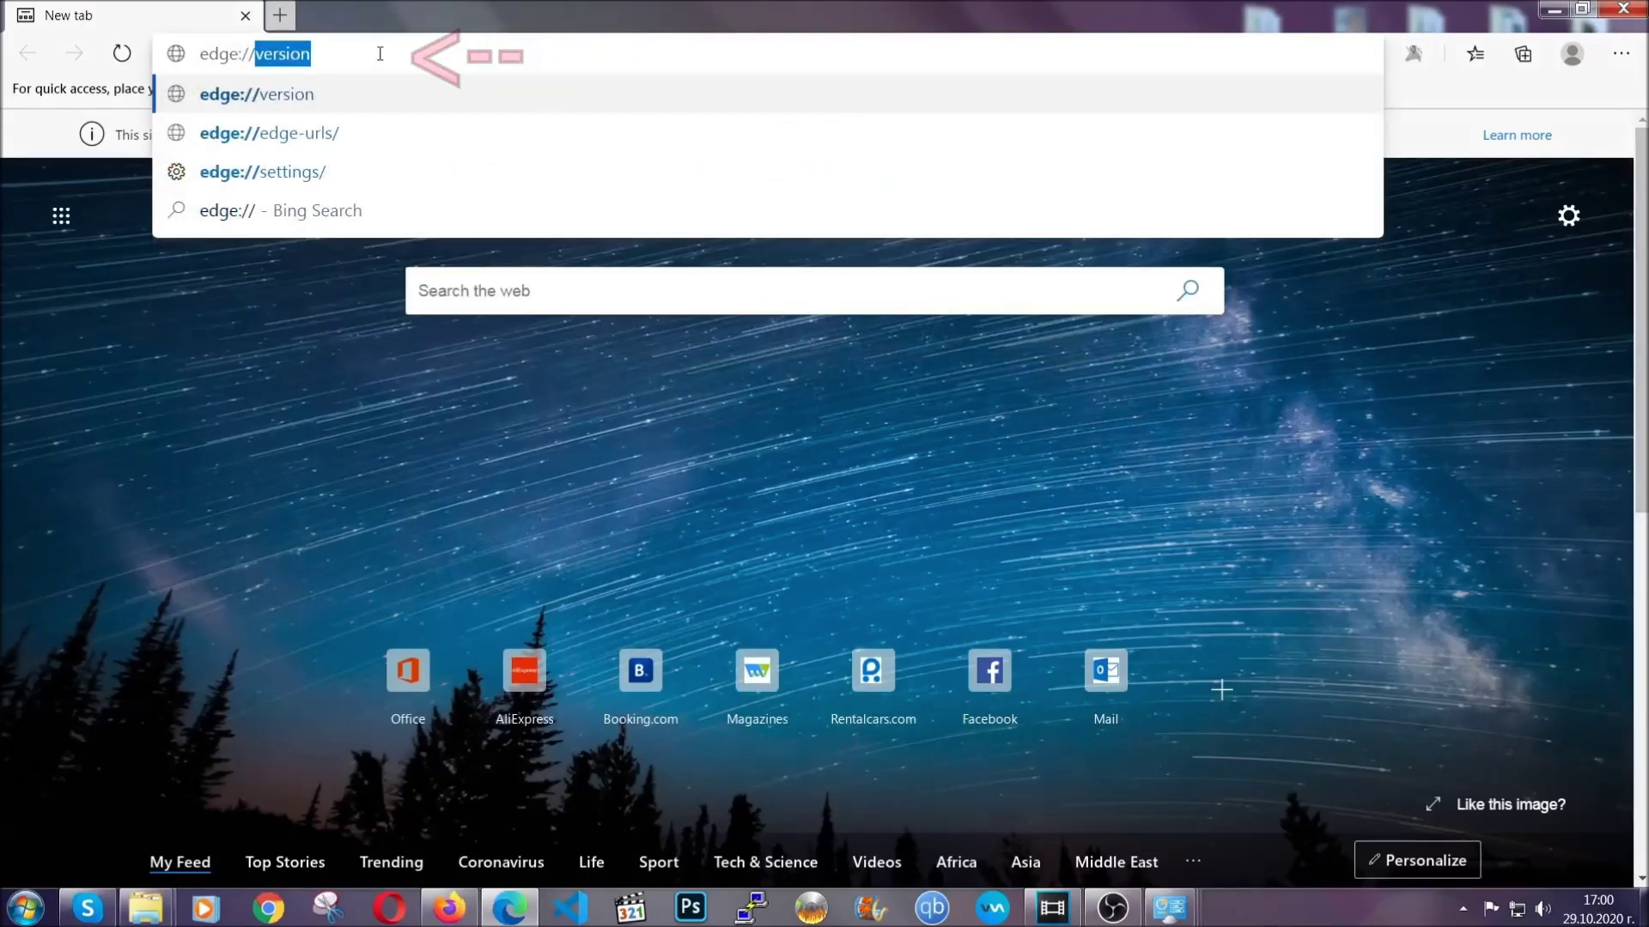
pyautogui.write('settings/')
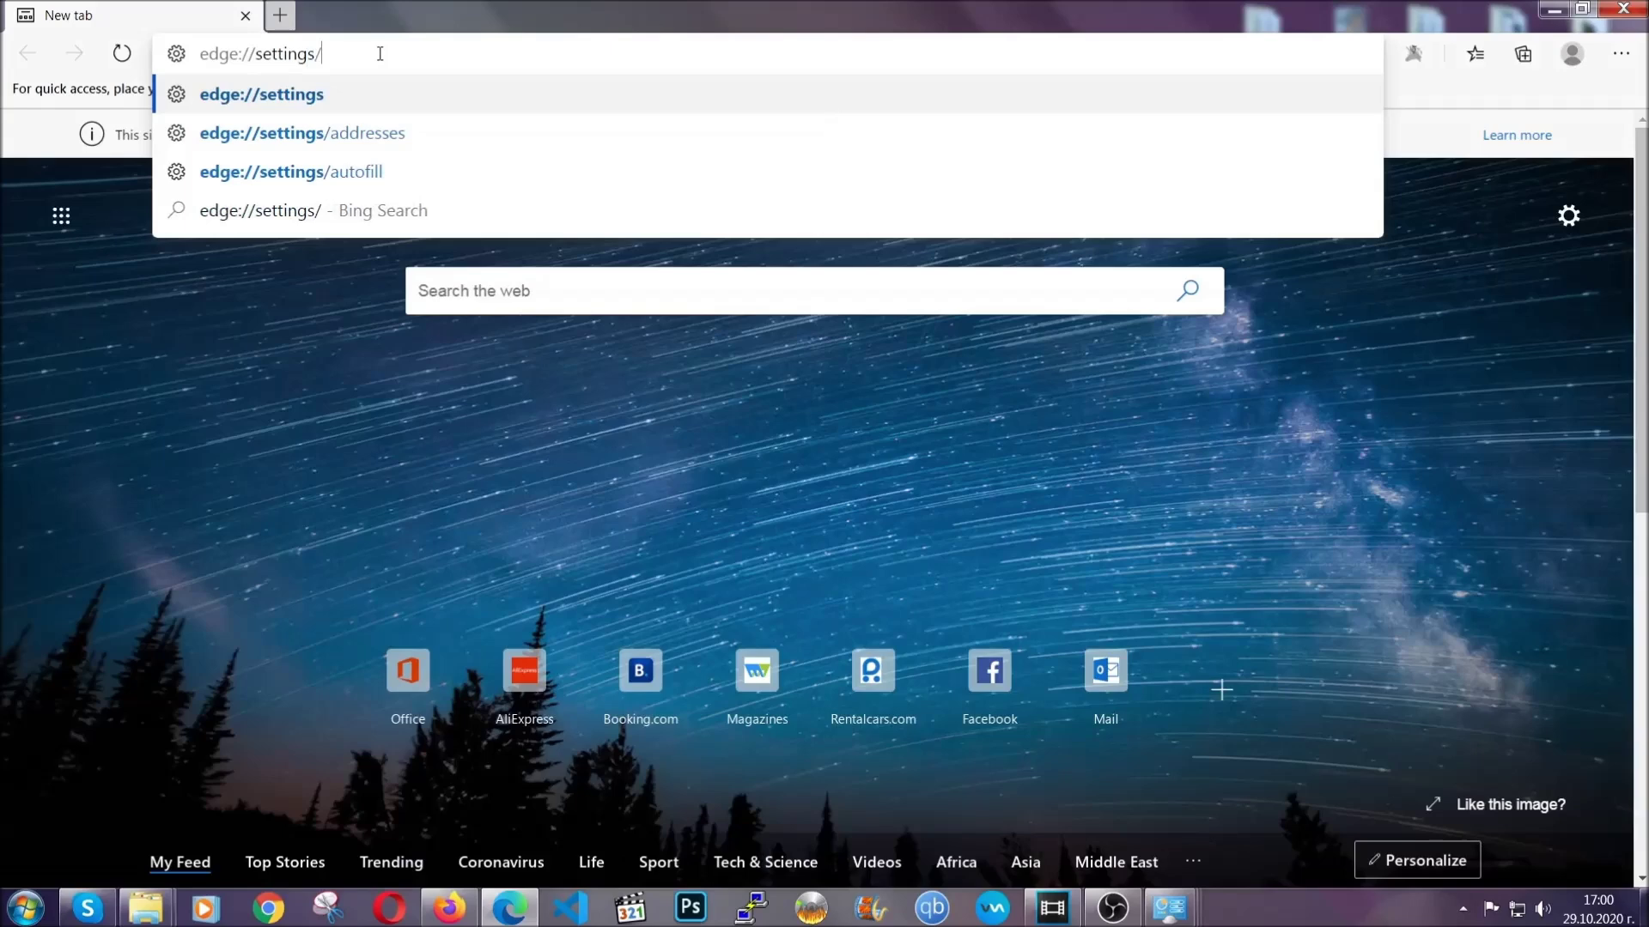
pyautogui.write('clear')
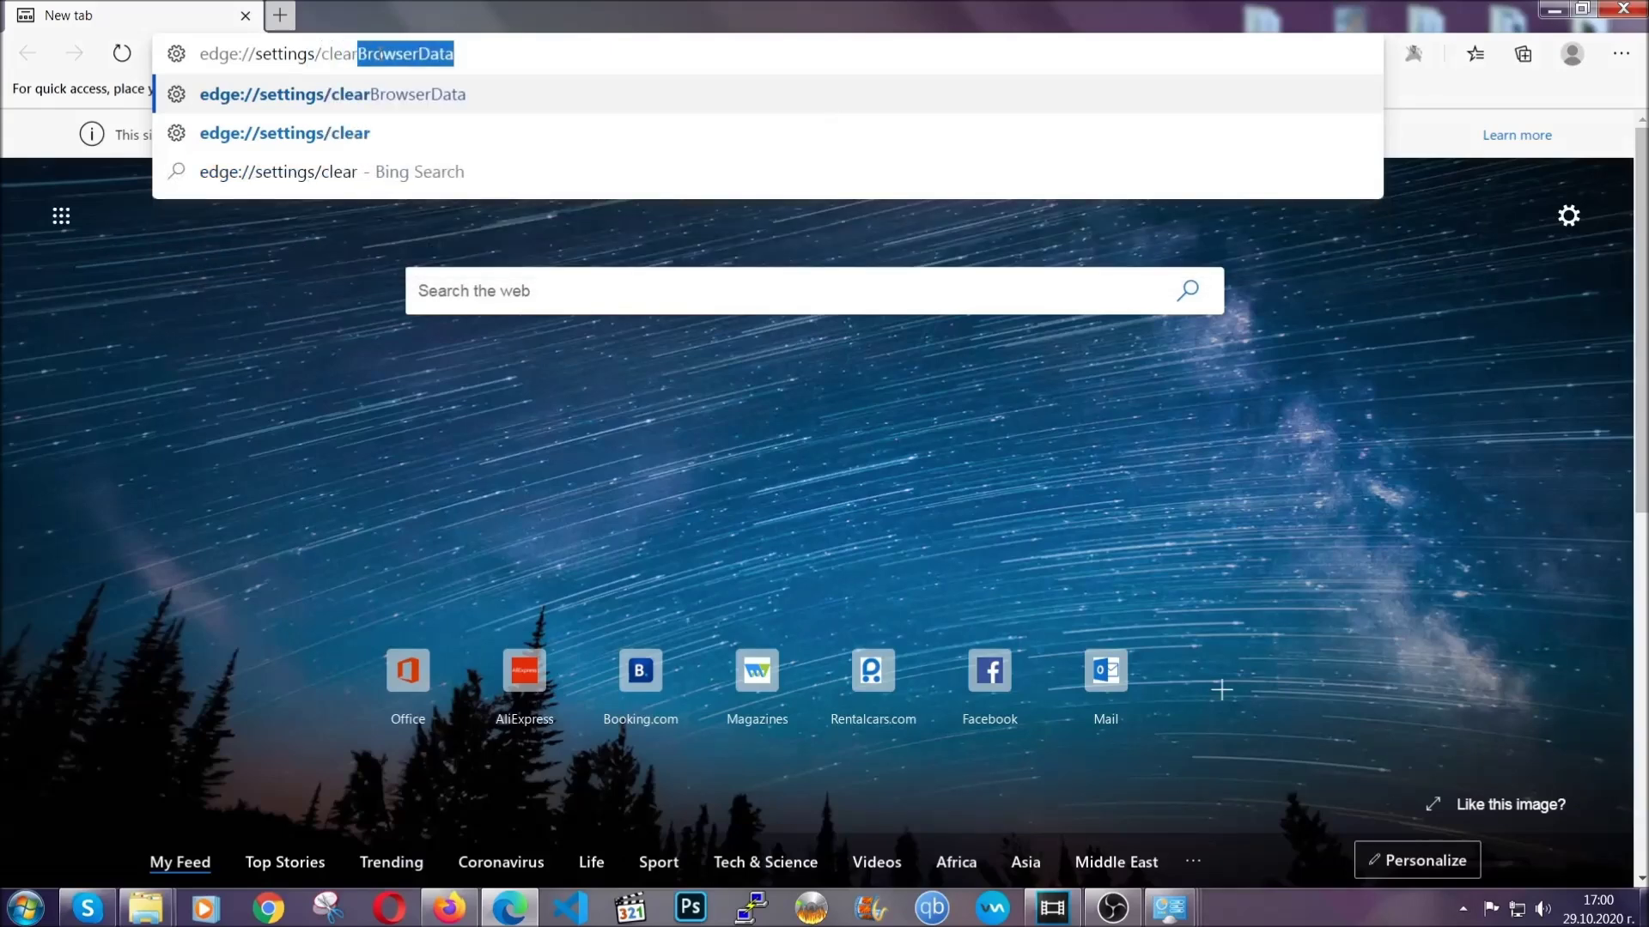
pyautogui.write('BrowserDa')
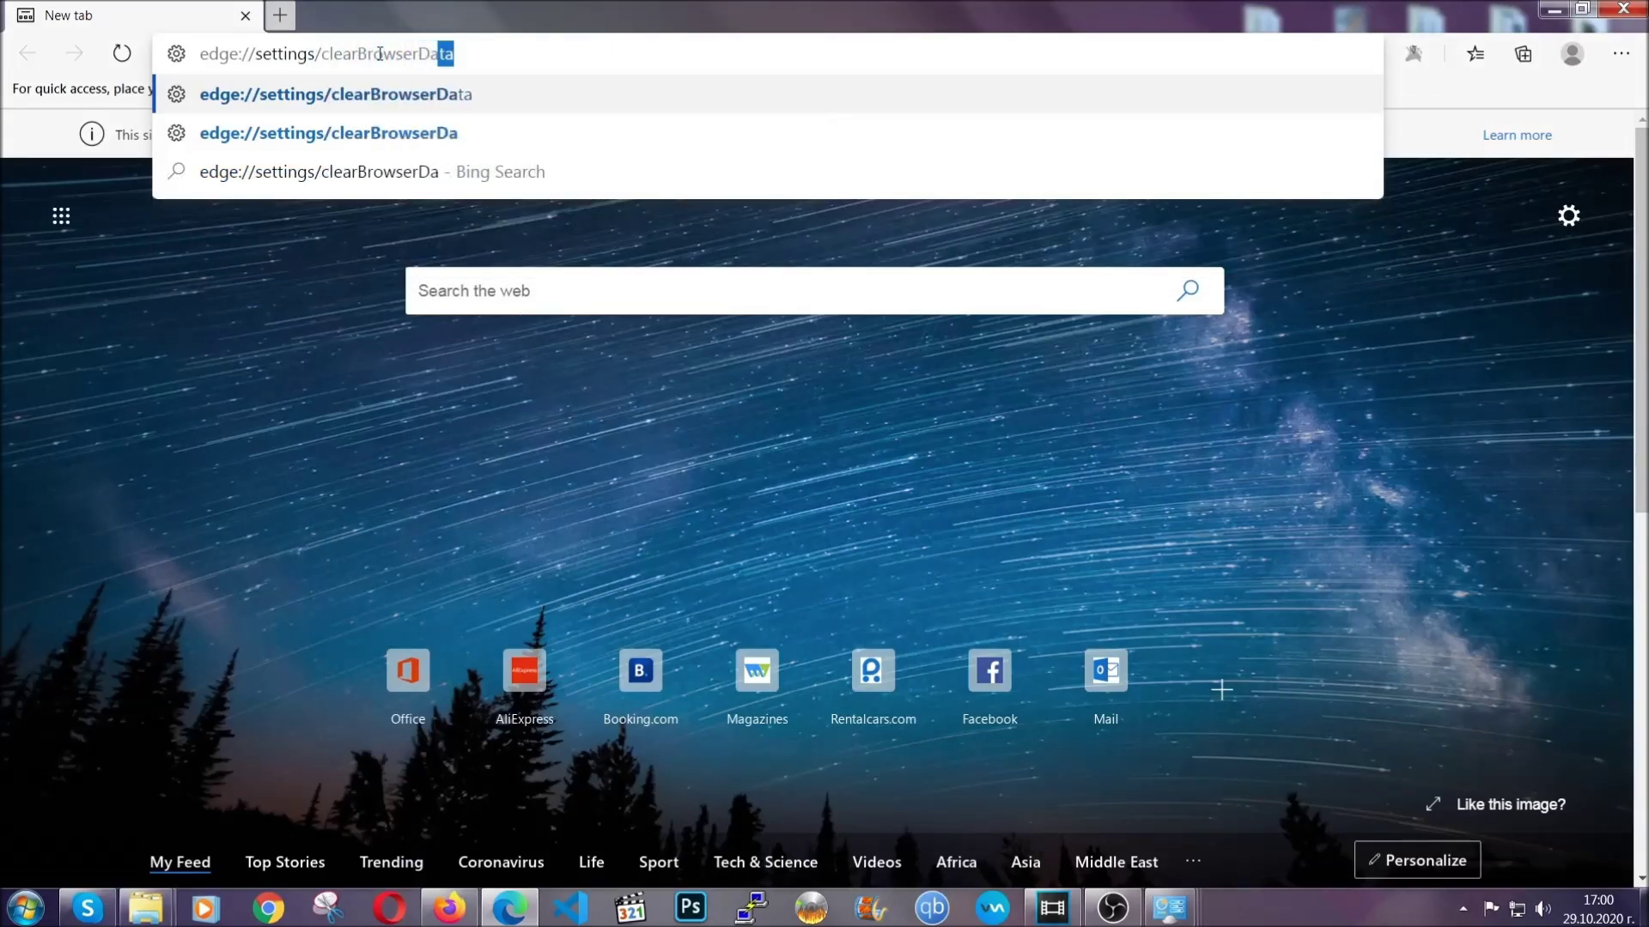
pyautogui.write('ta')
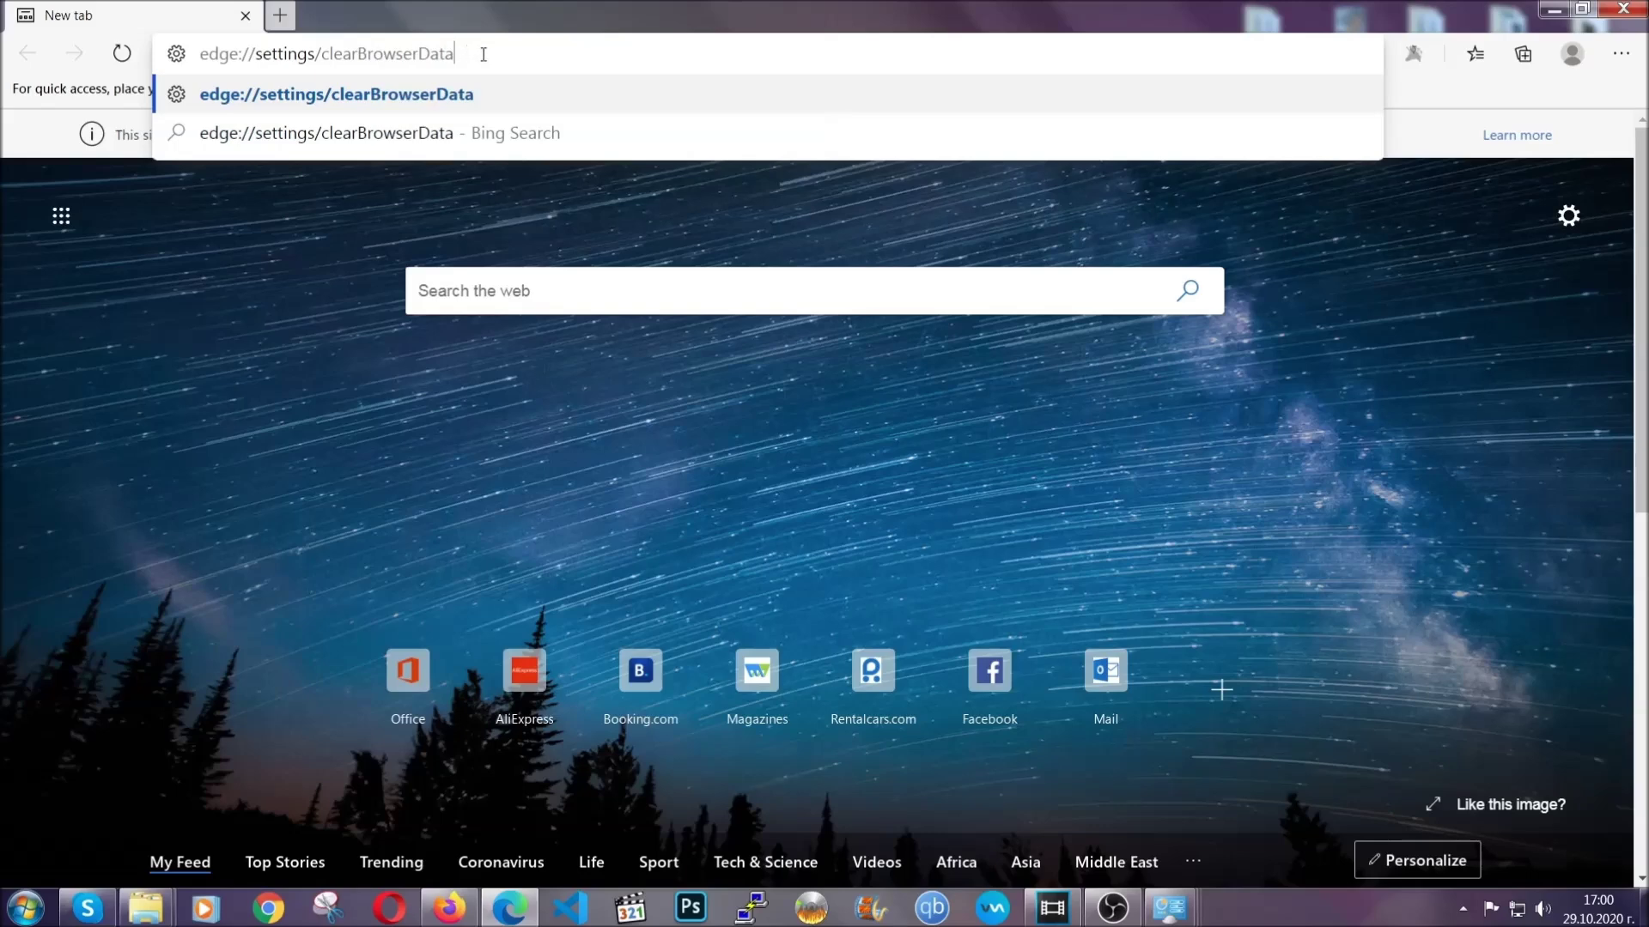
pyautogui.press('Return')
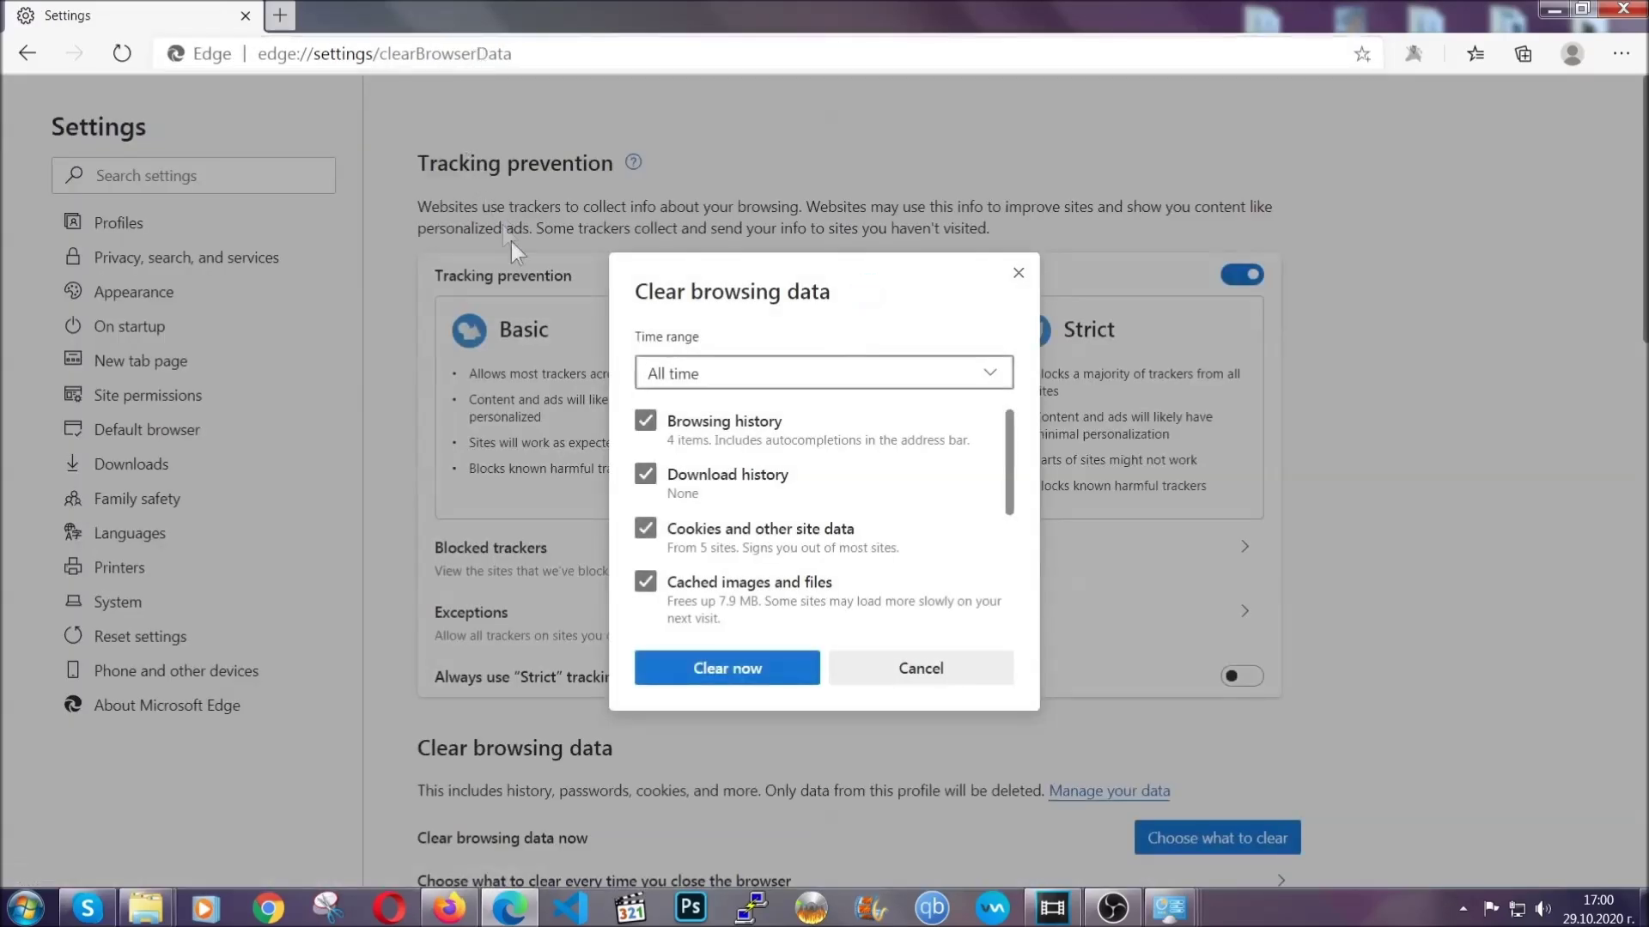
pyautogui.click(682, 378)
pyautogui.click(678, 549)
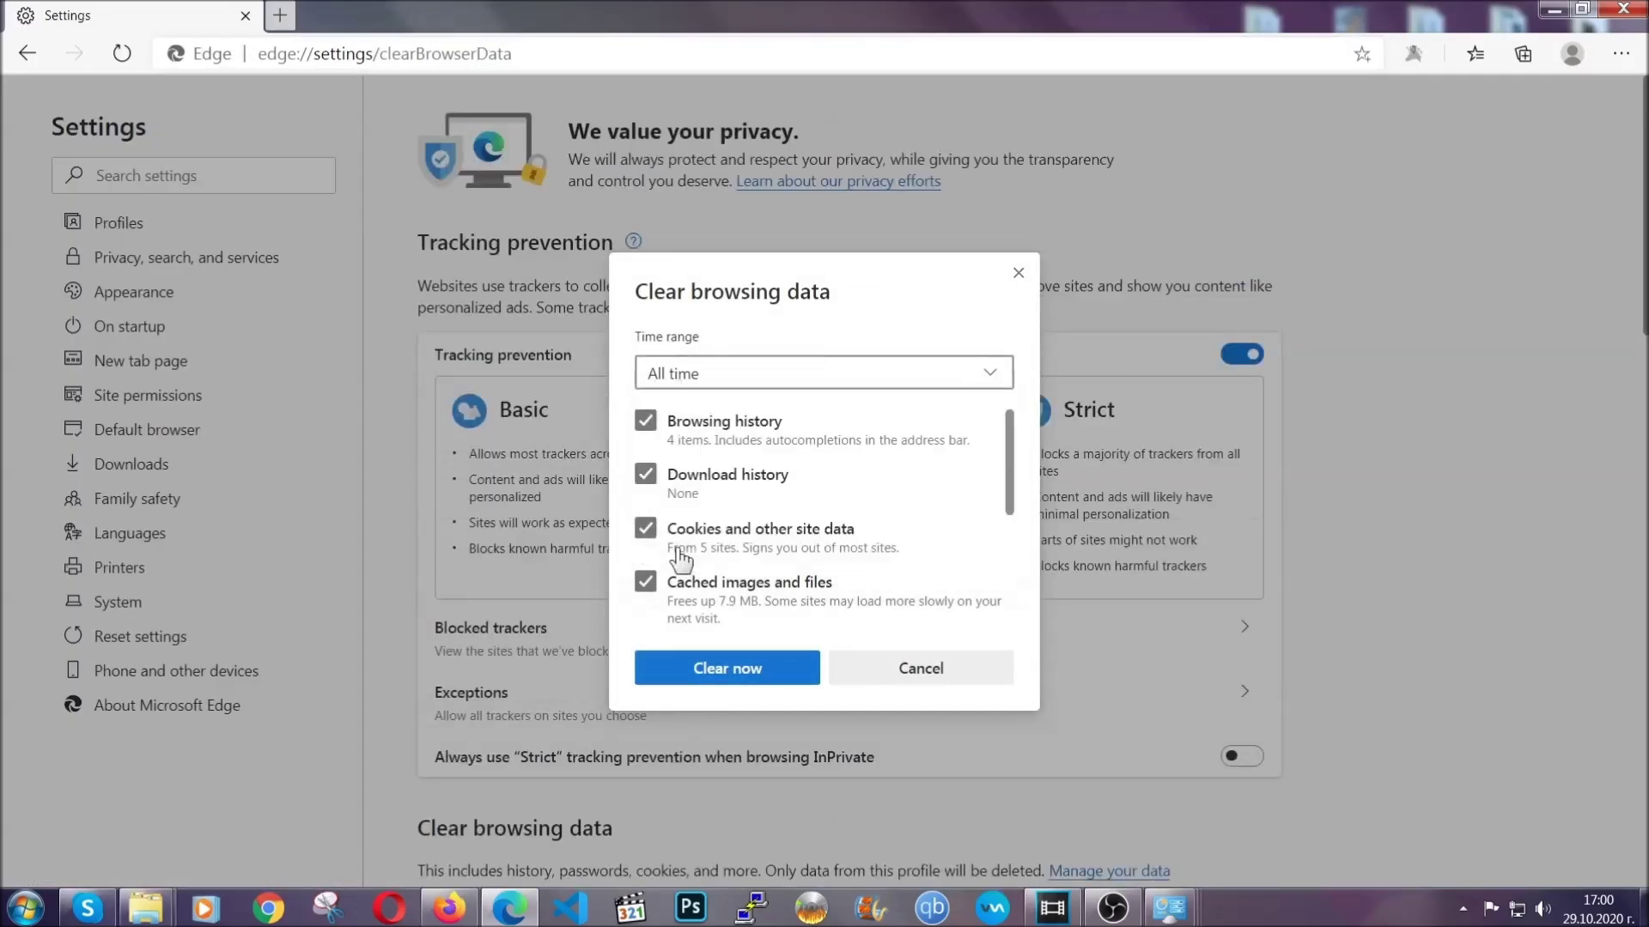
pyautogui.scroll(-3, 687, 537)
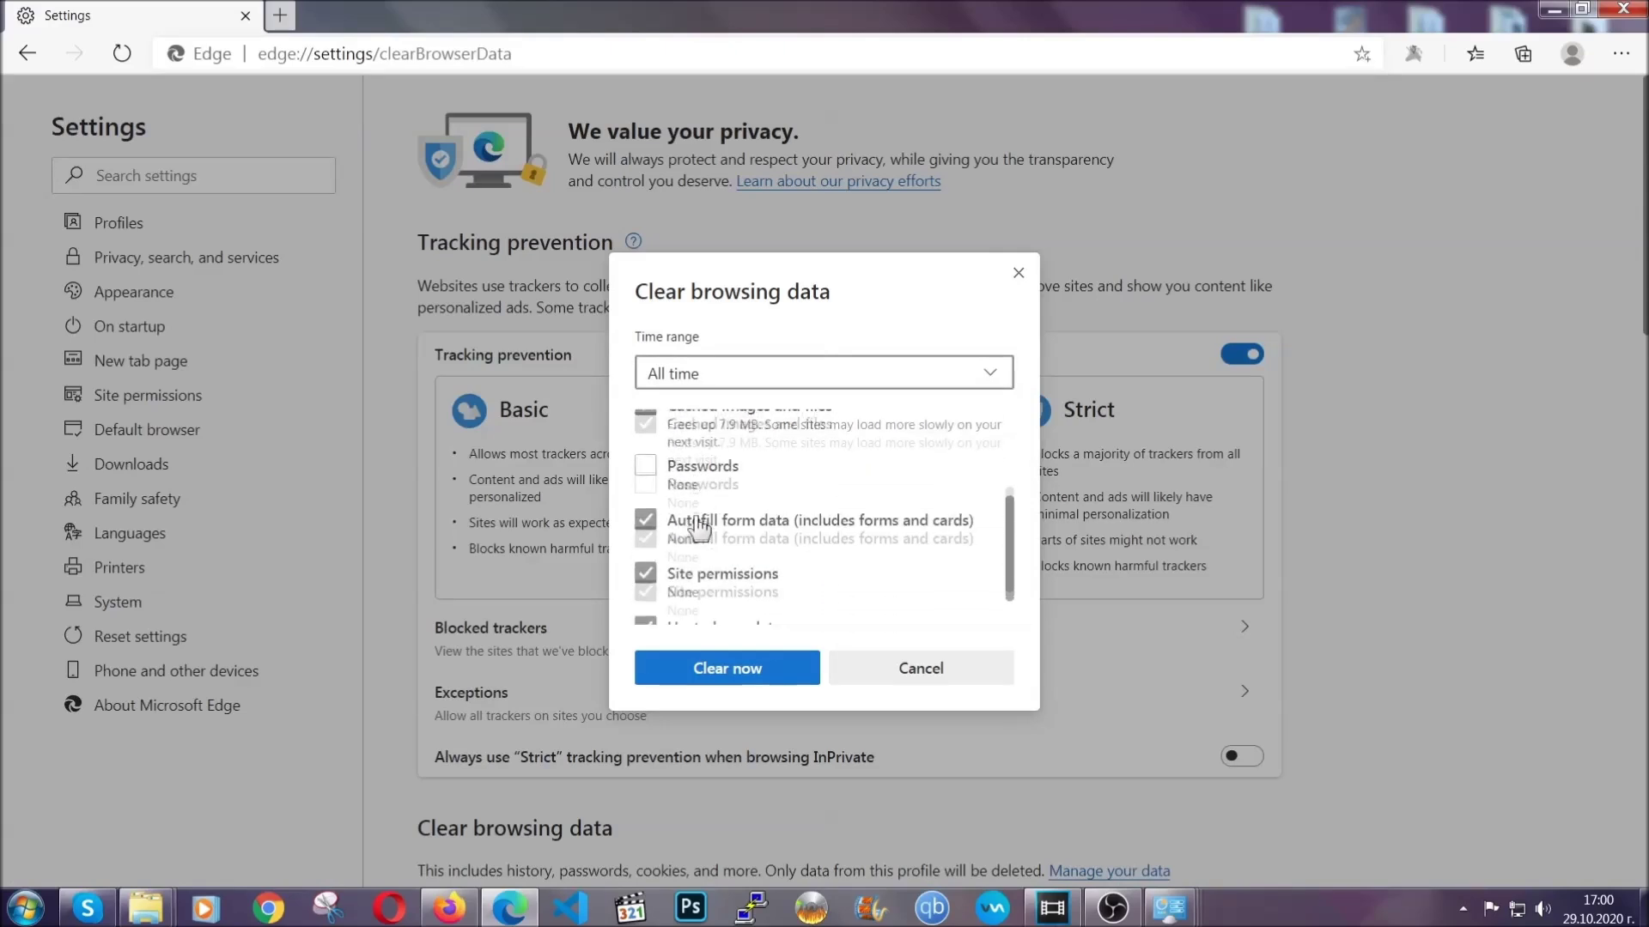
pyautogui.click(719, 678)
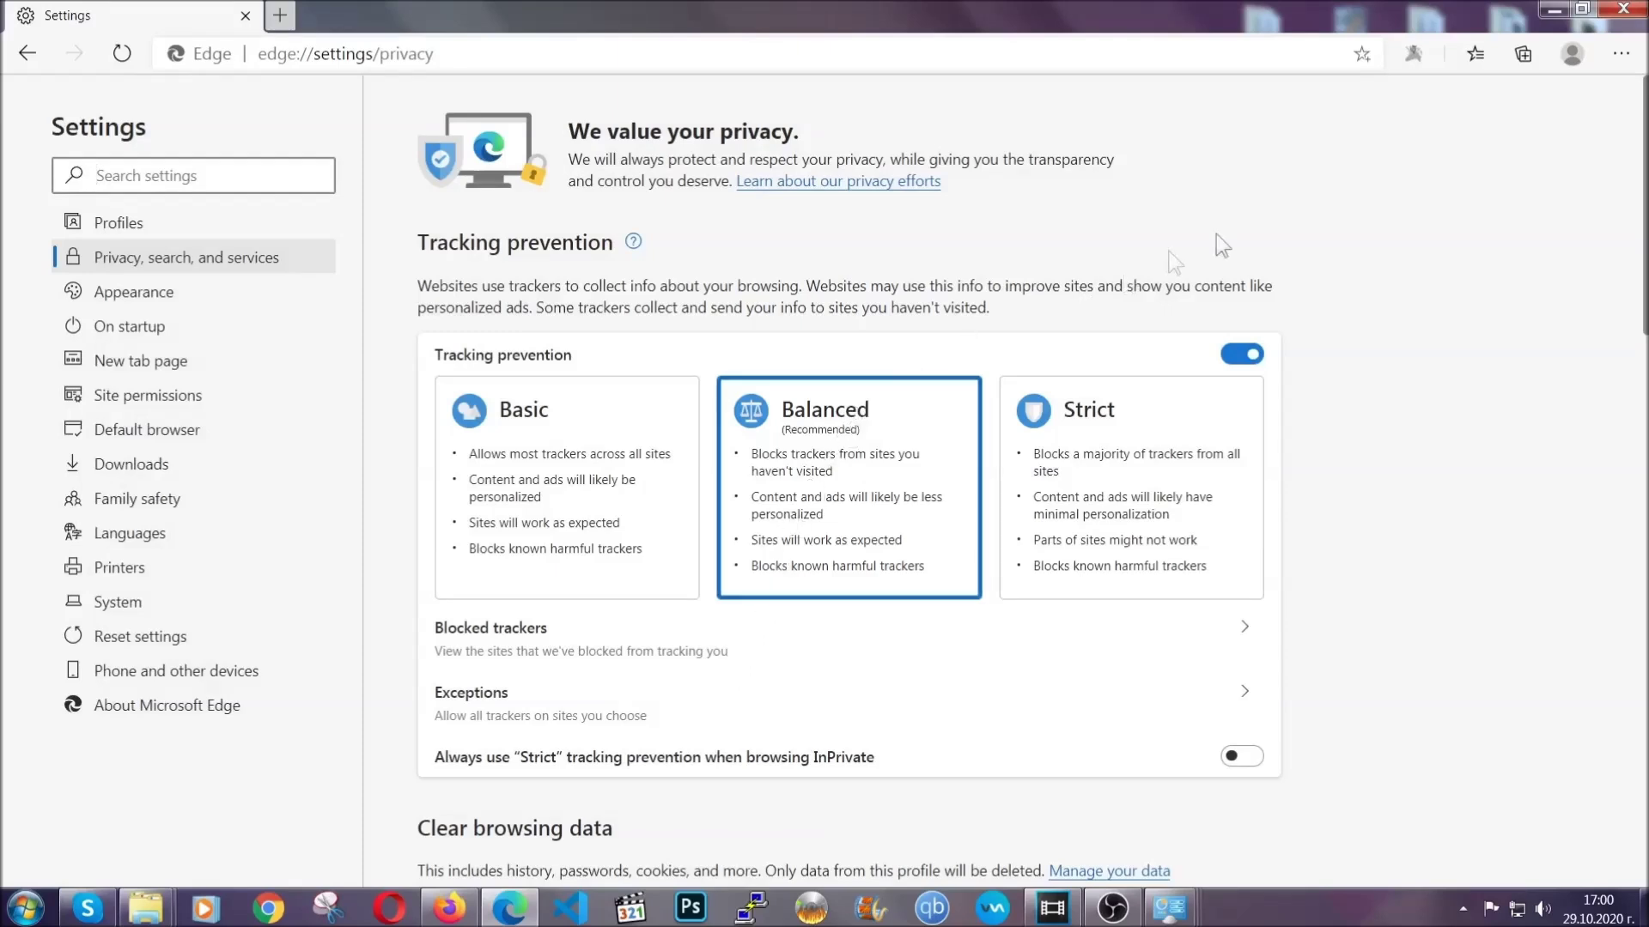
# - Remove Edge's only installed extension from its Extensions page
pyautogui.click(1620, 56)
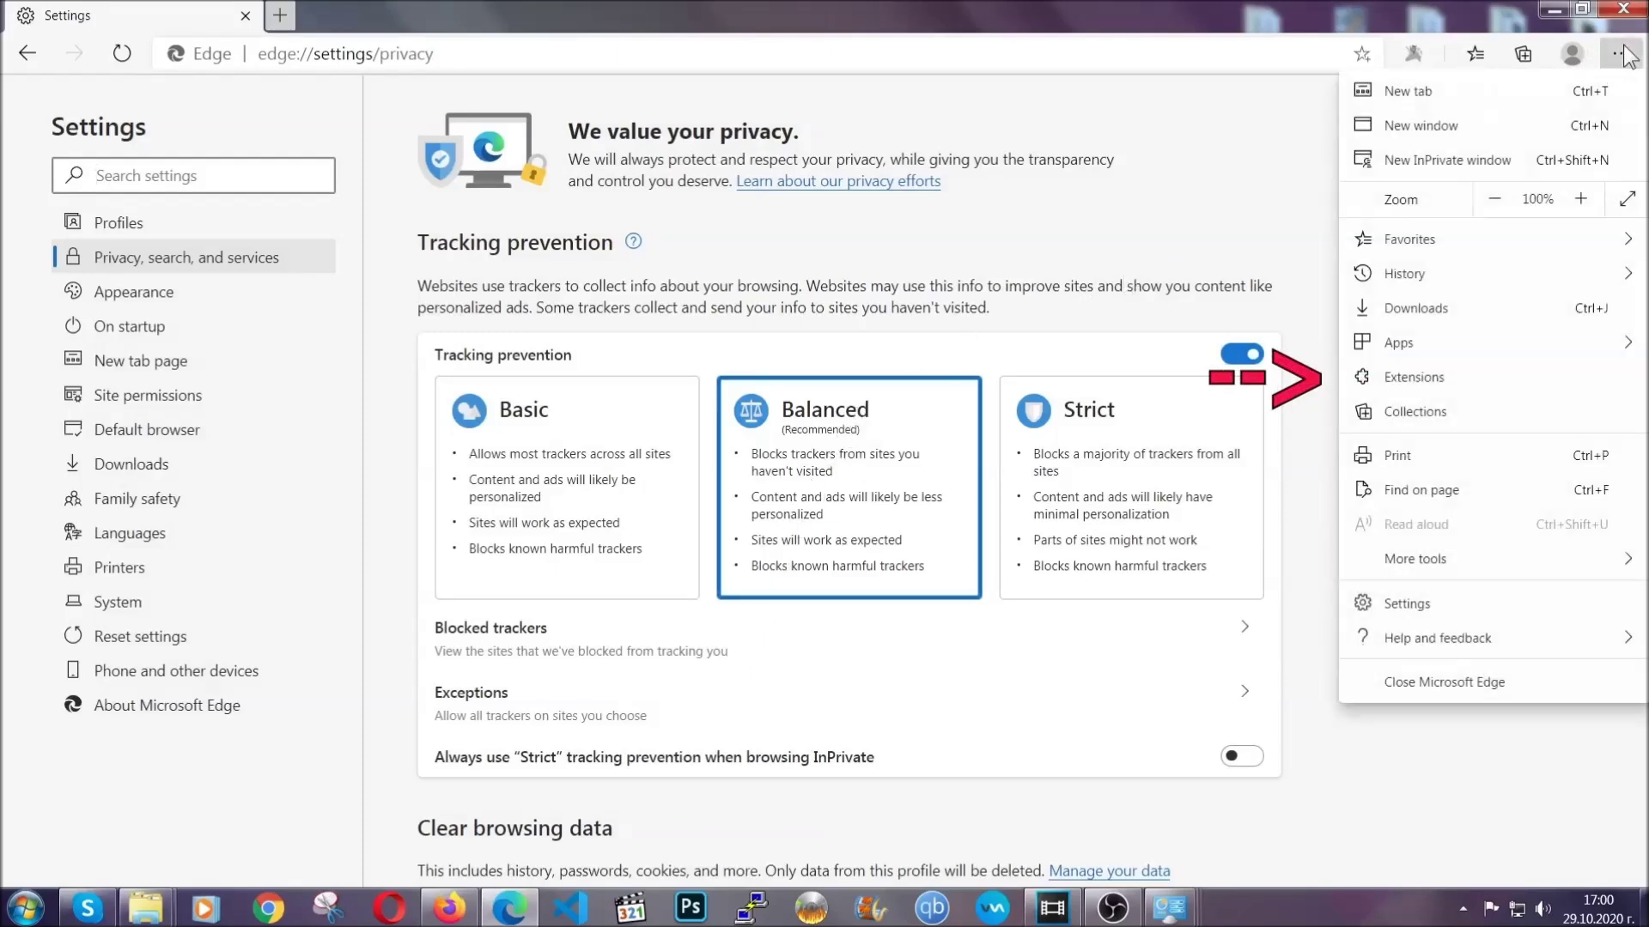
pyautogui.click(1501, 366)
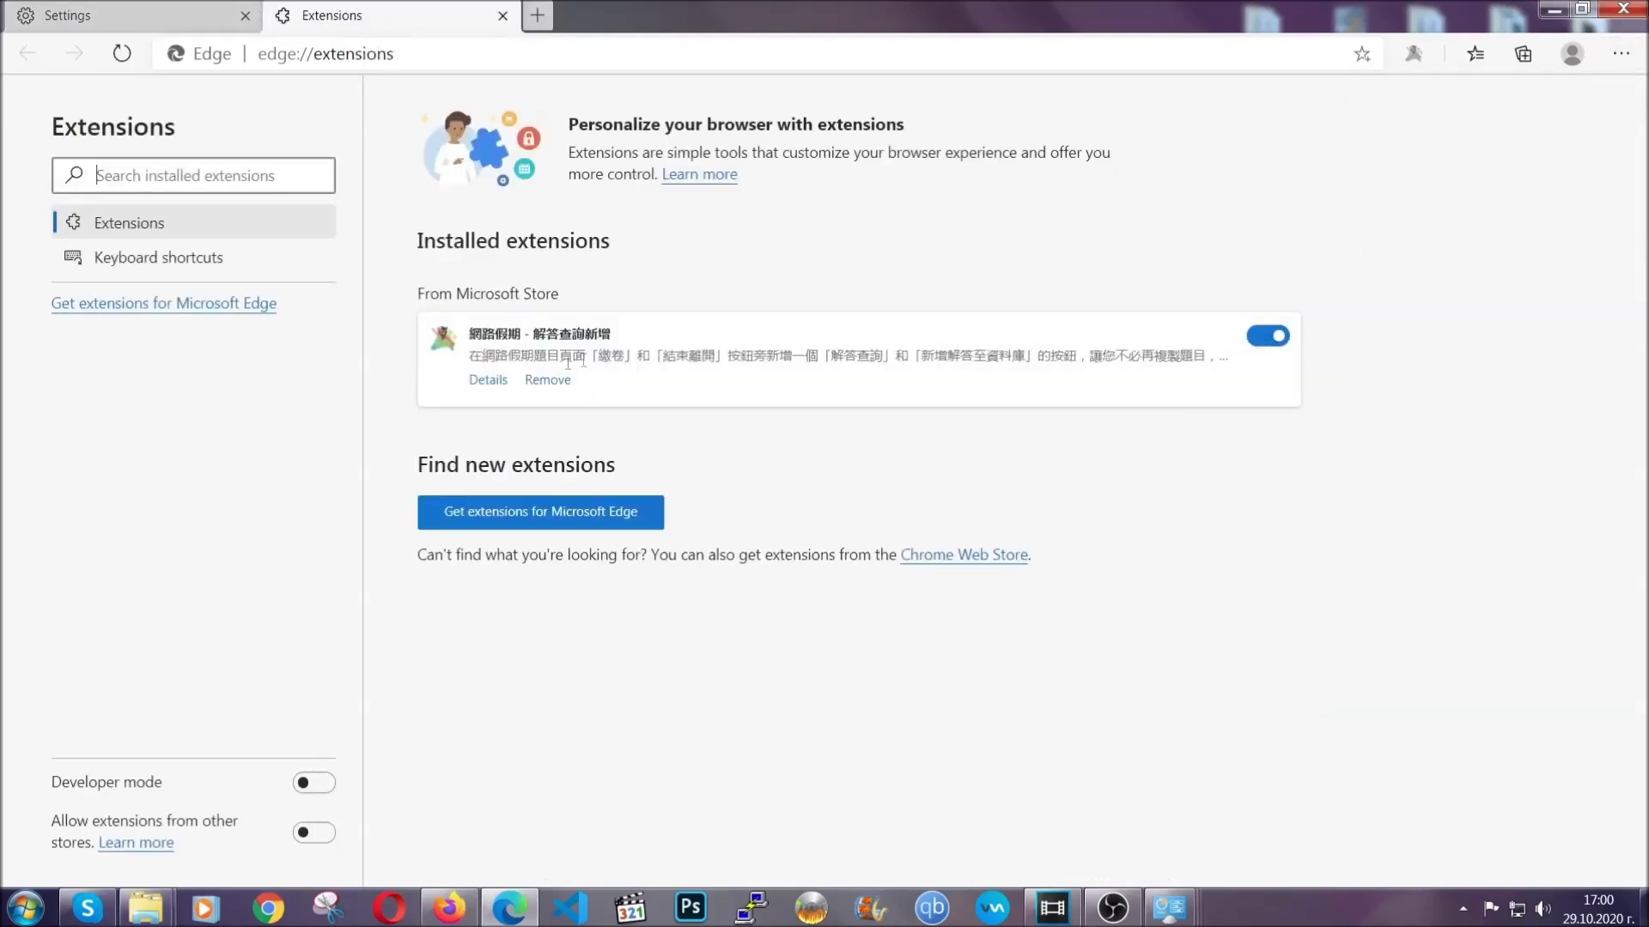
pyautogui.click(541, 380)
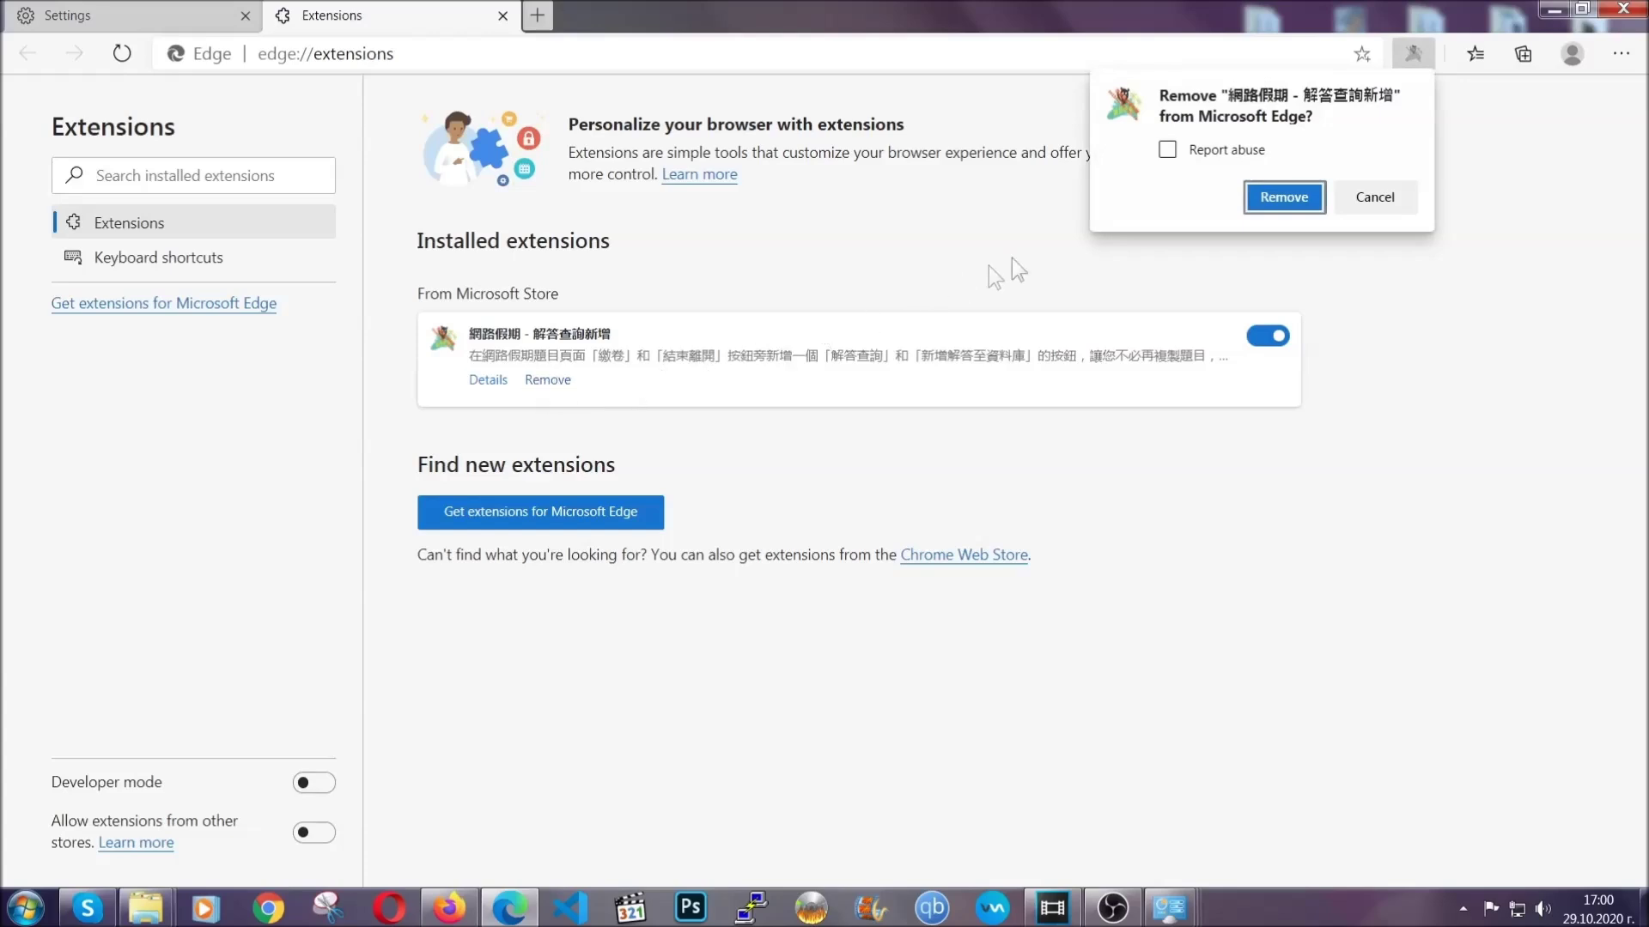
pyautogui.click(1280, 196)
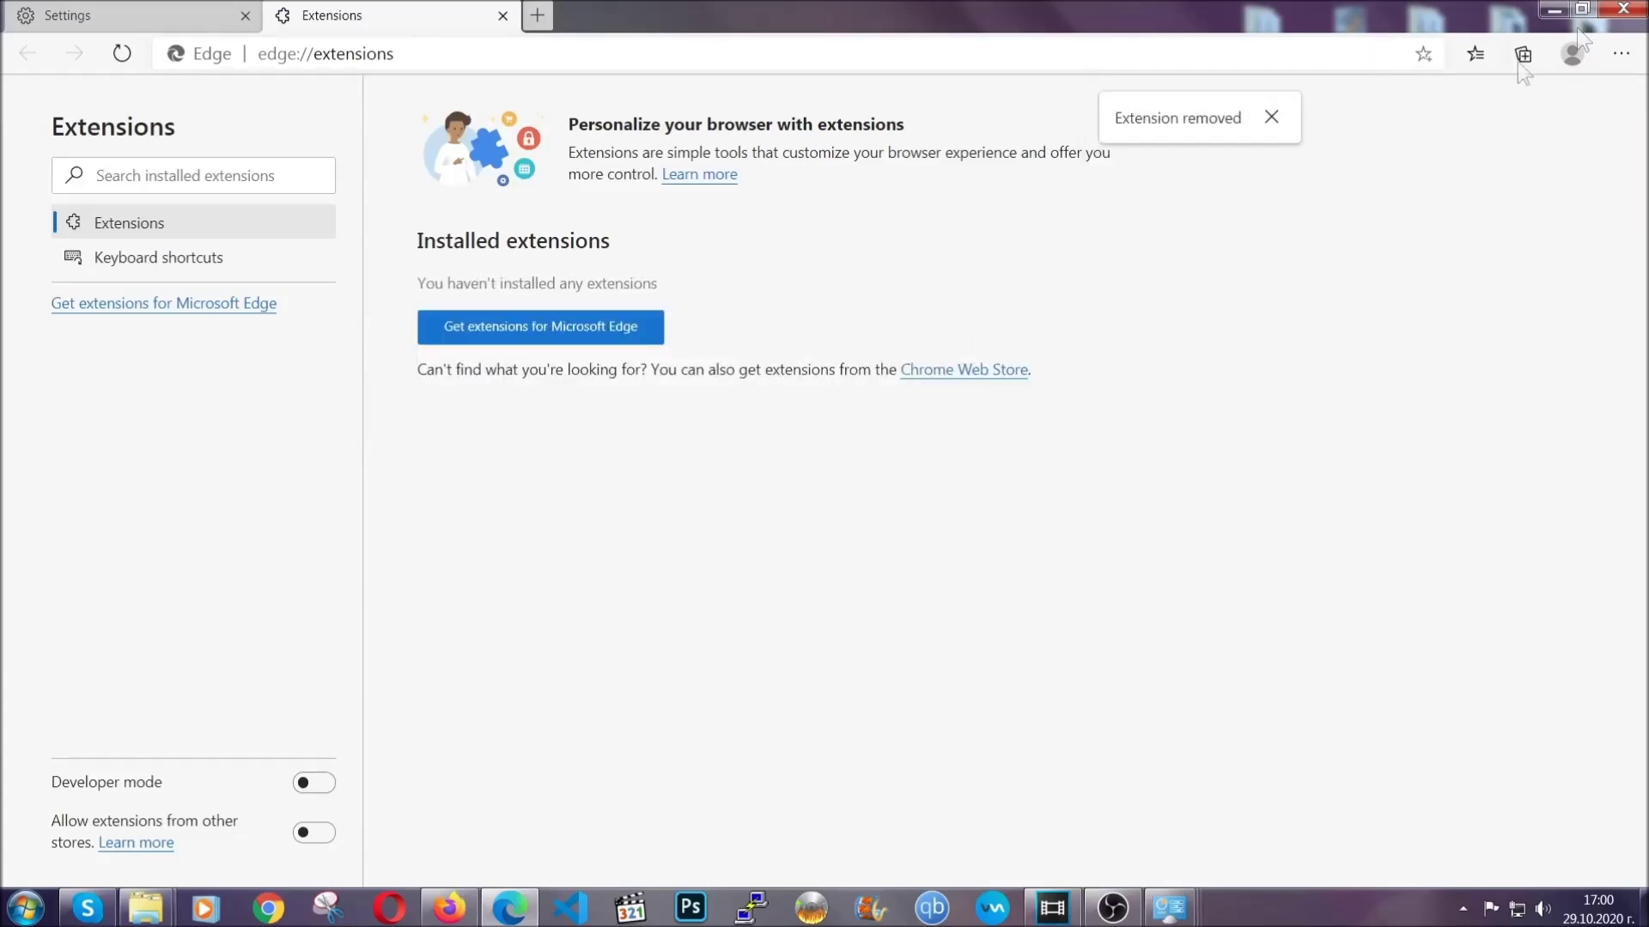
# - Close Edge, launch Opera, and enter opera://settings/clearBrowserData in the address bar
pyautogui.click(1636, 10)
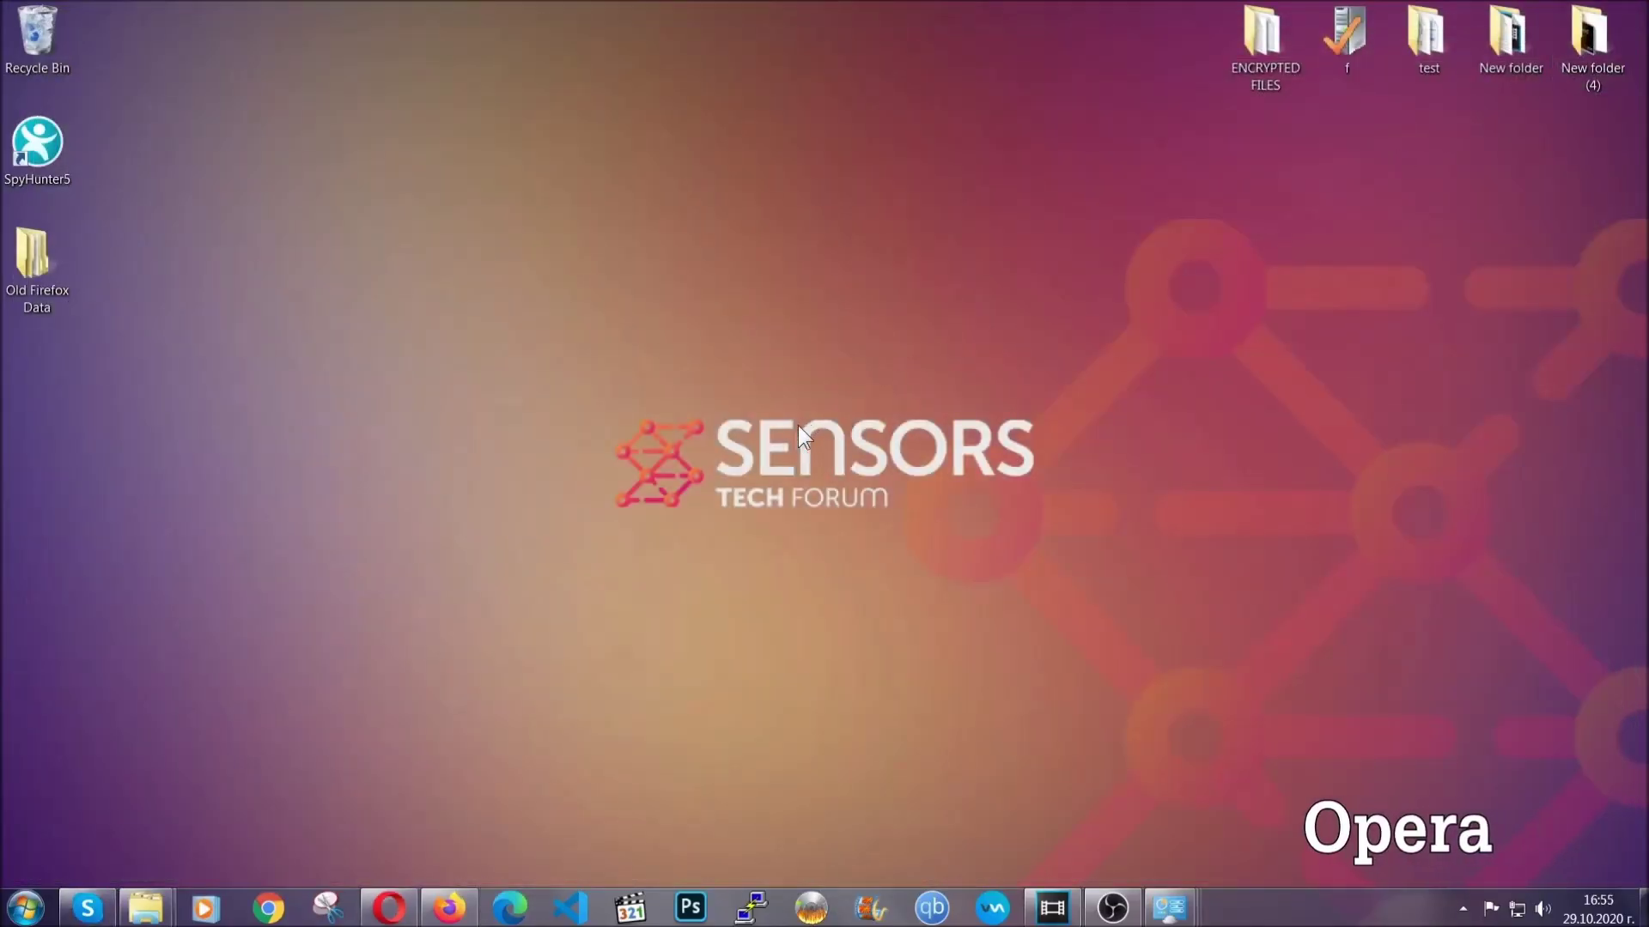
pyautogui.click(402, 900)
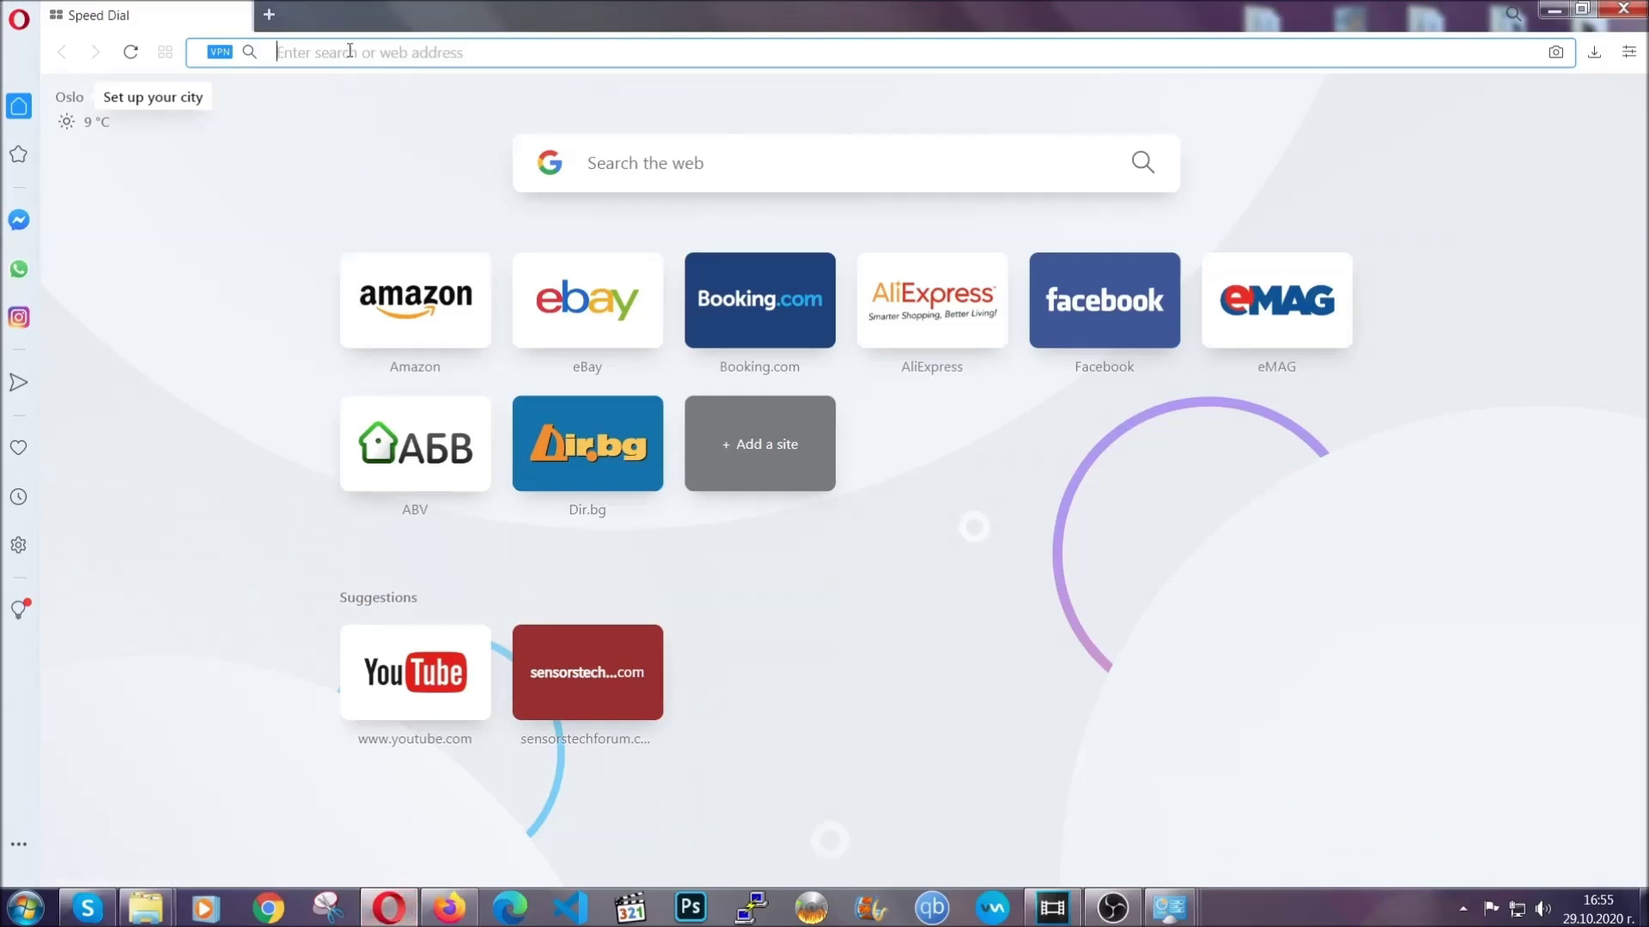
pyautogui.write('opera://')
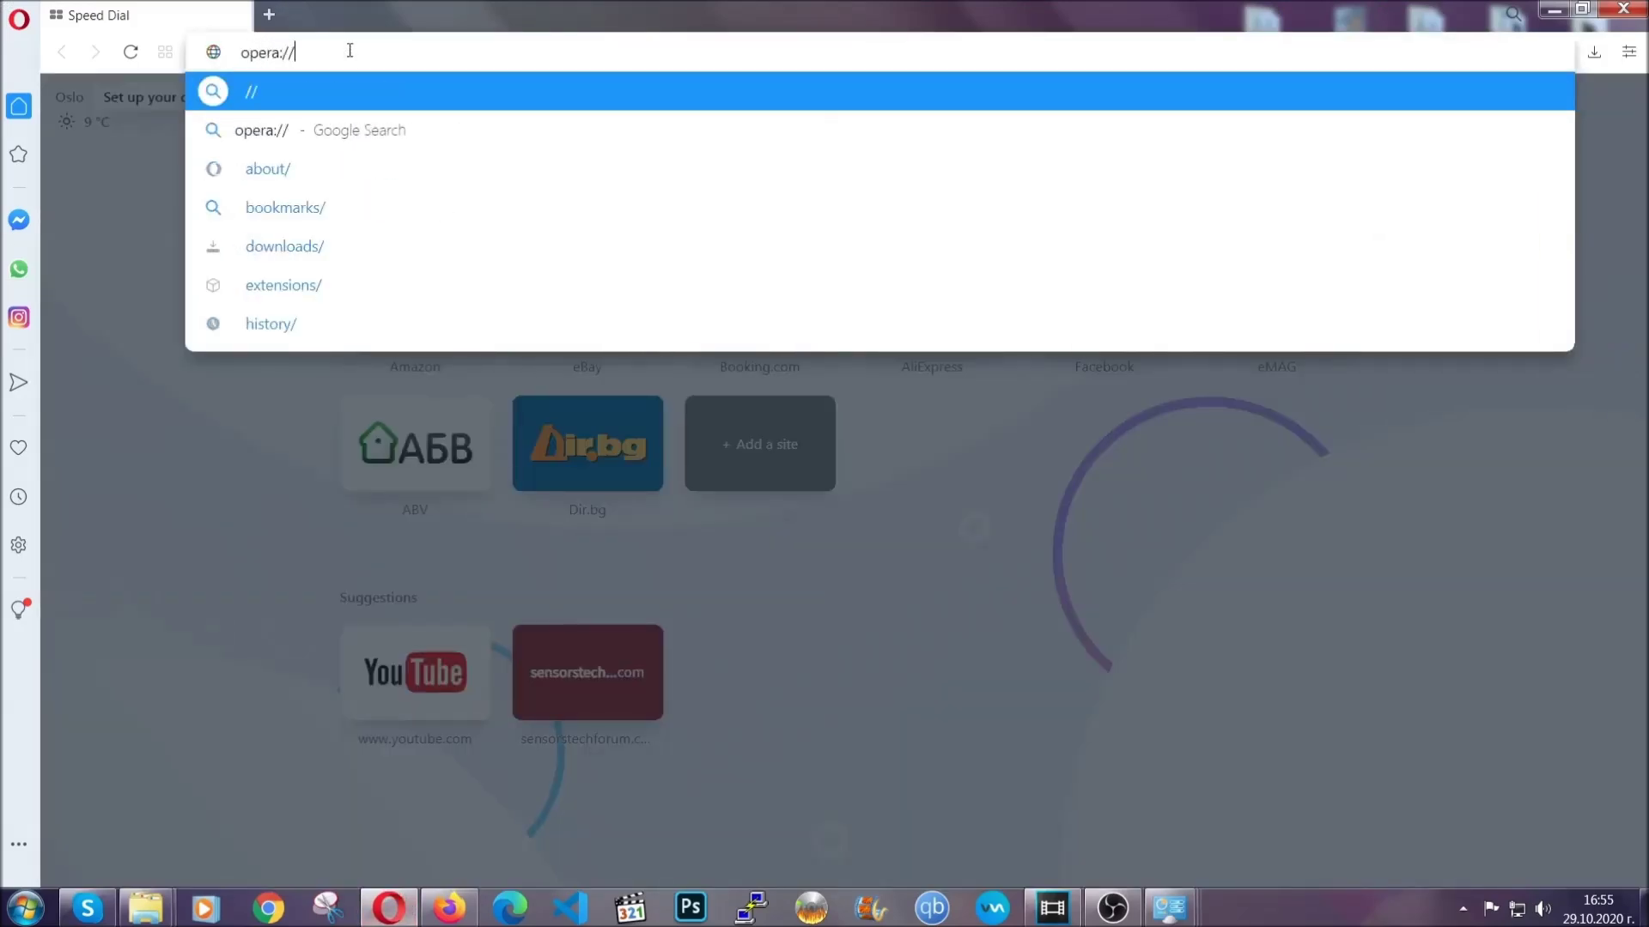
pyautogui.write('settings')
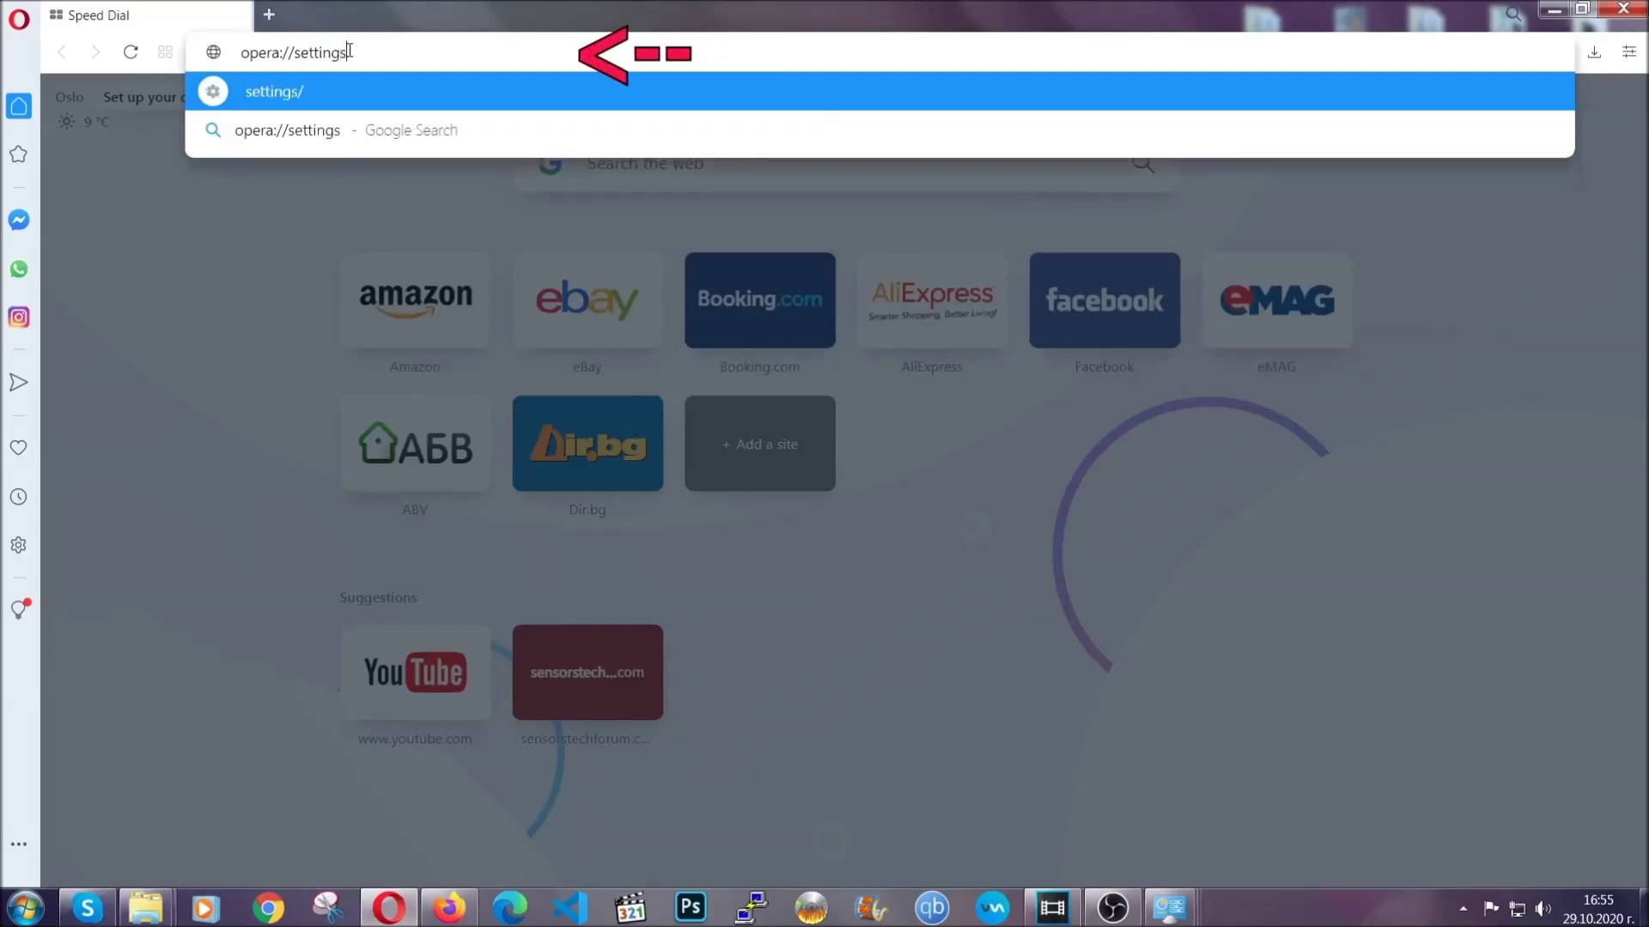
pyautogui.write('/clearBrr')
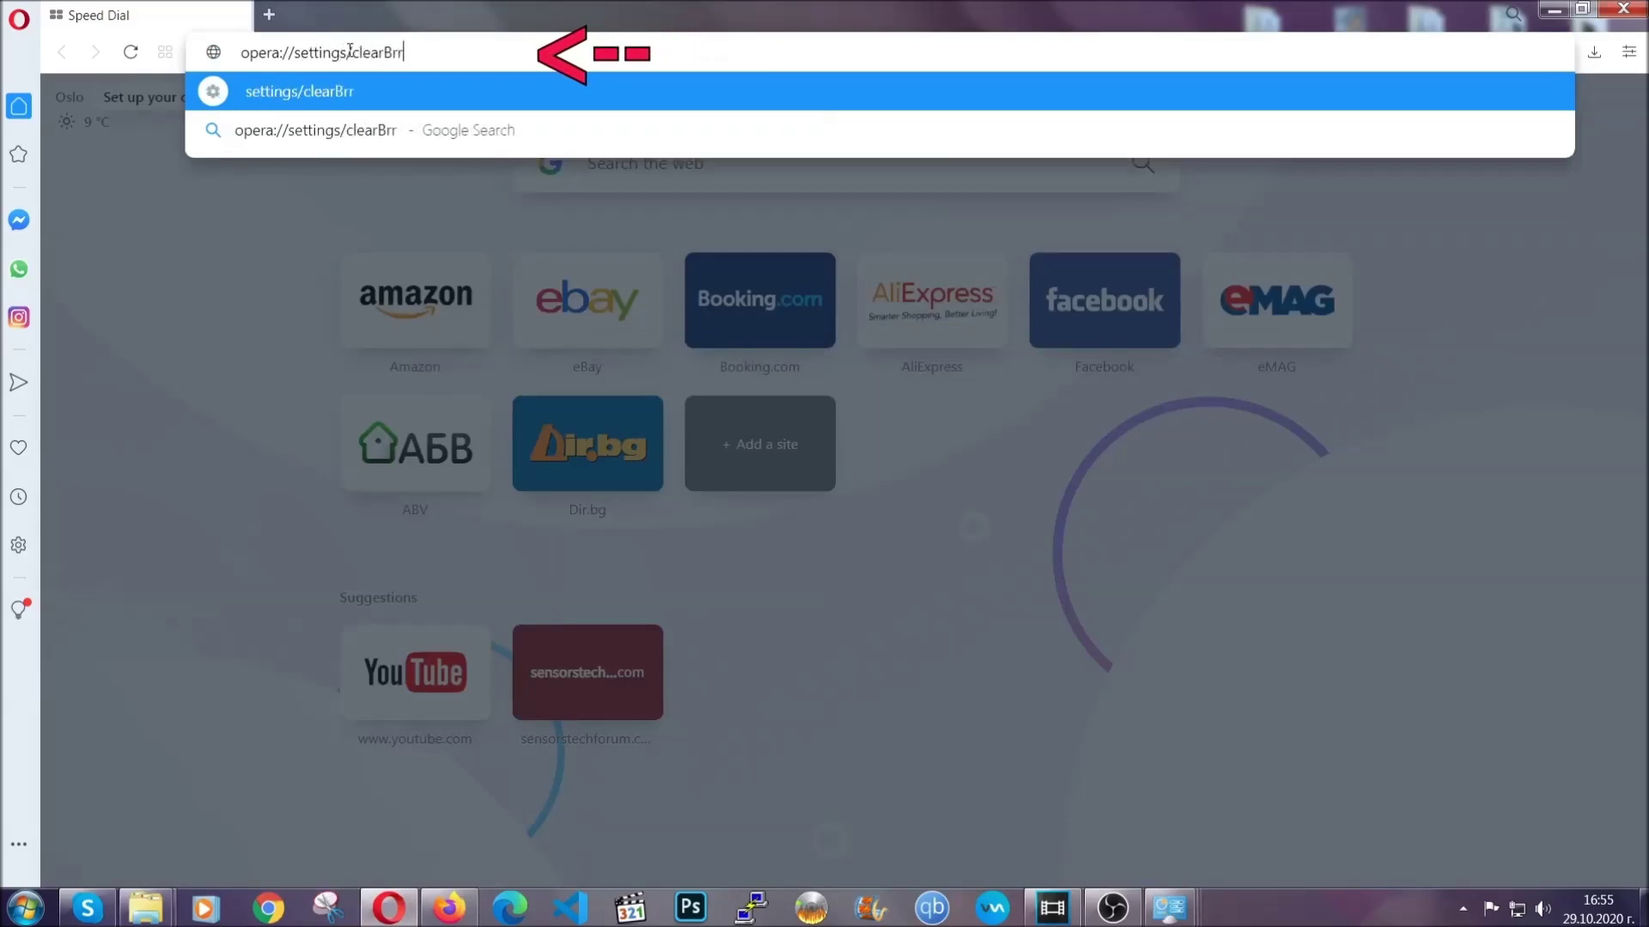
pyautogui.press('BackSpace')
pyautogui.write('owserD')
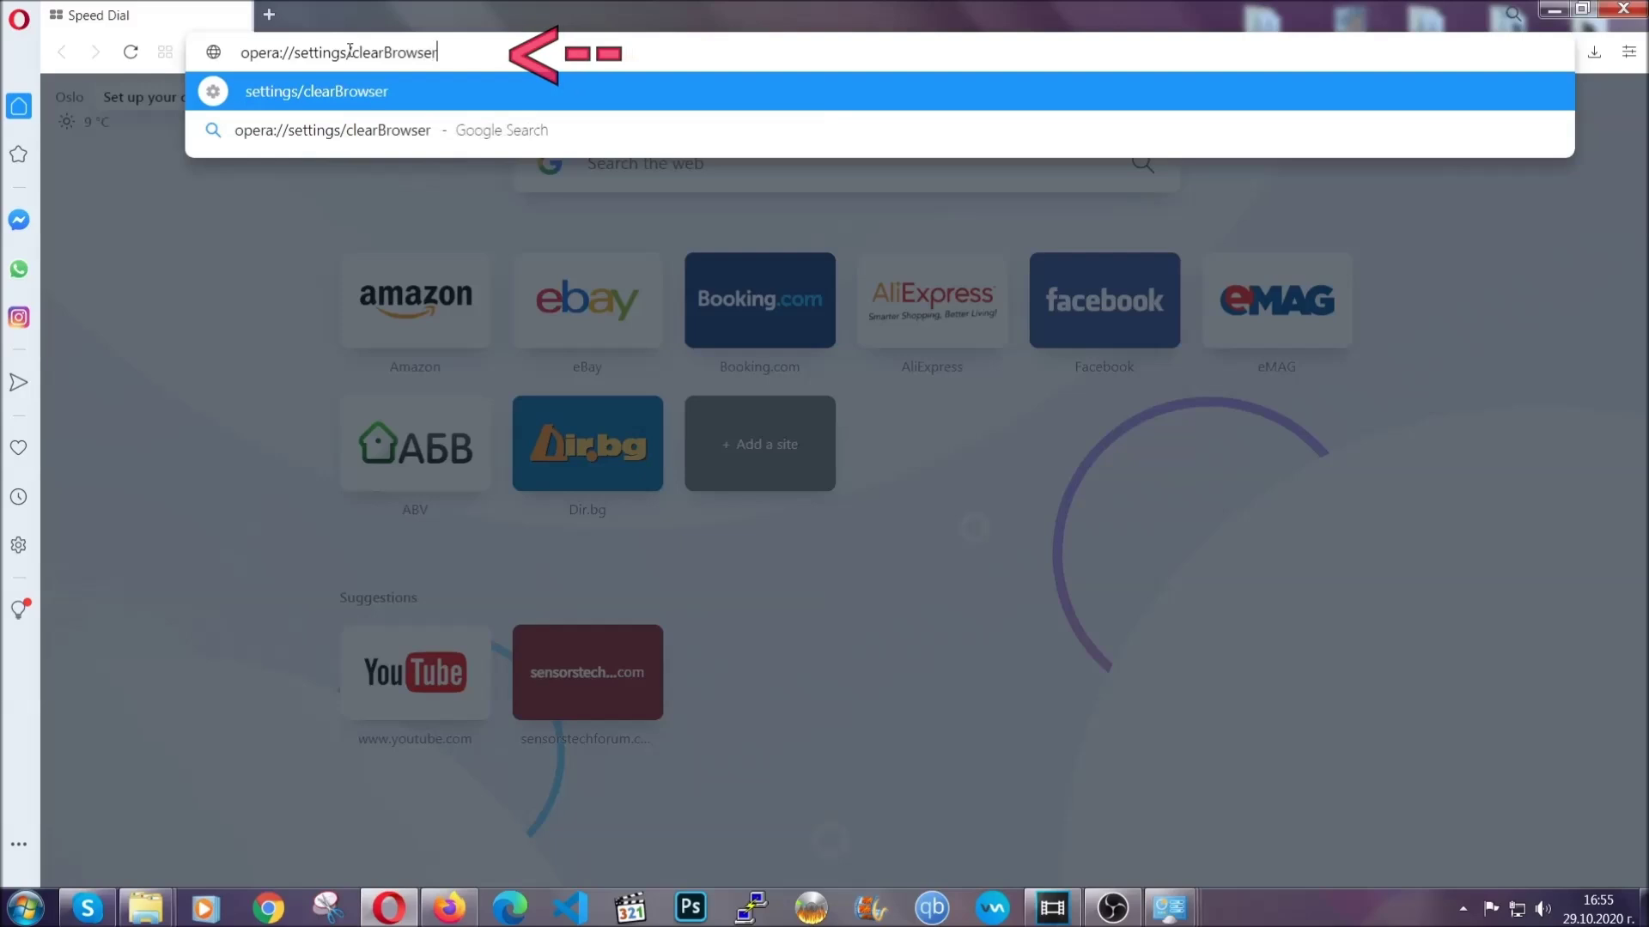
pyautogui.write('ata')
# - Open Opera's Advanced clear-browsing-data options and set the time range to All time
pyautogui.press('Return')
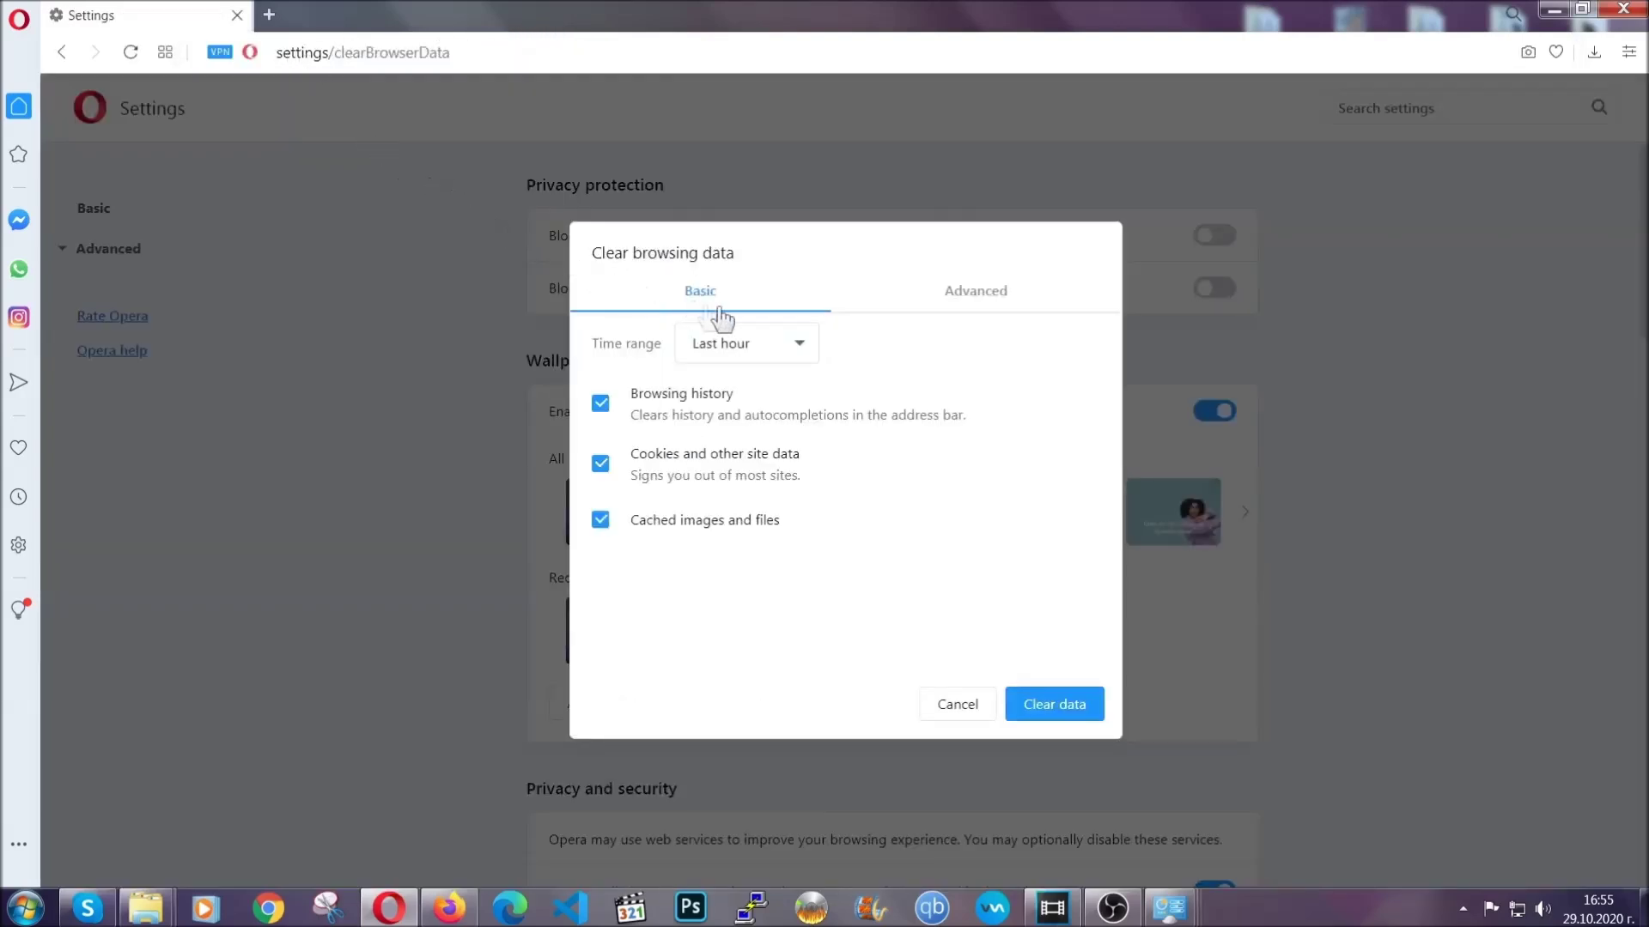
pyautogui.click(971, 297)
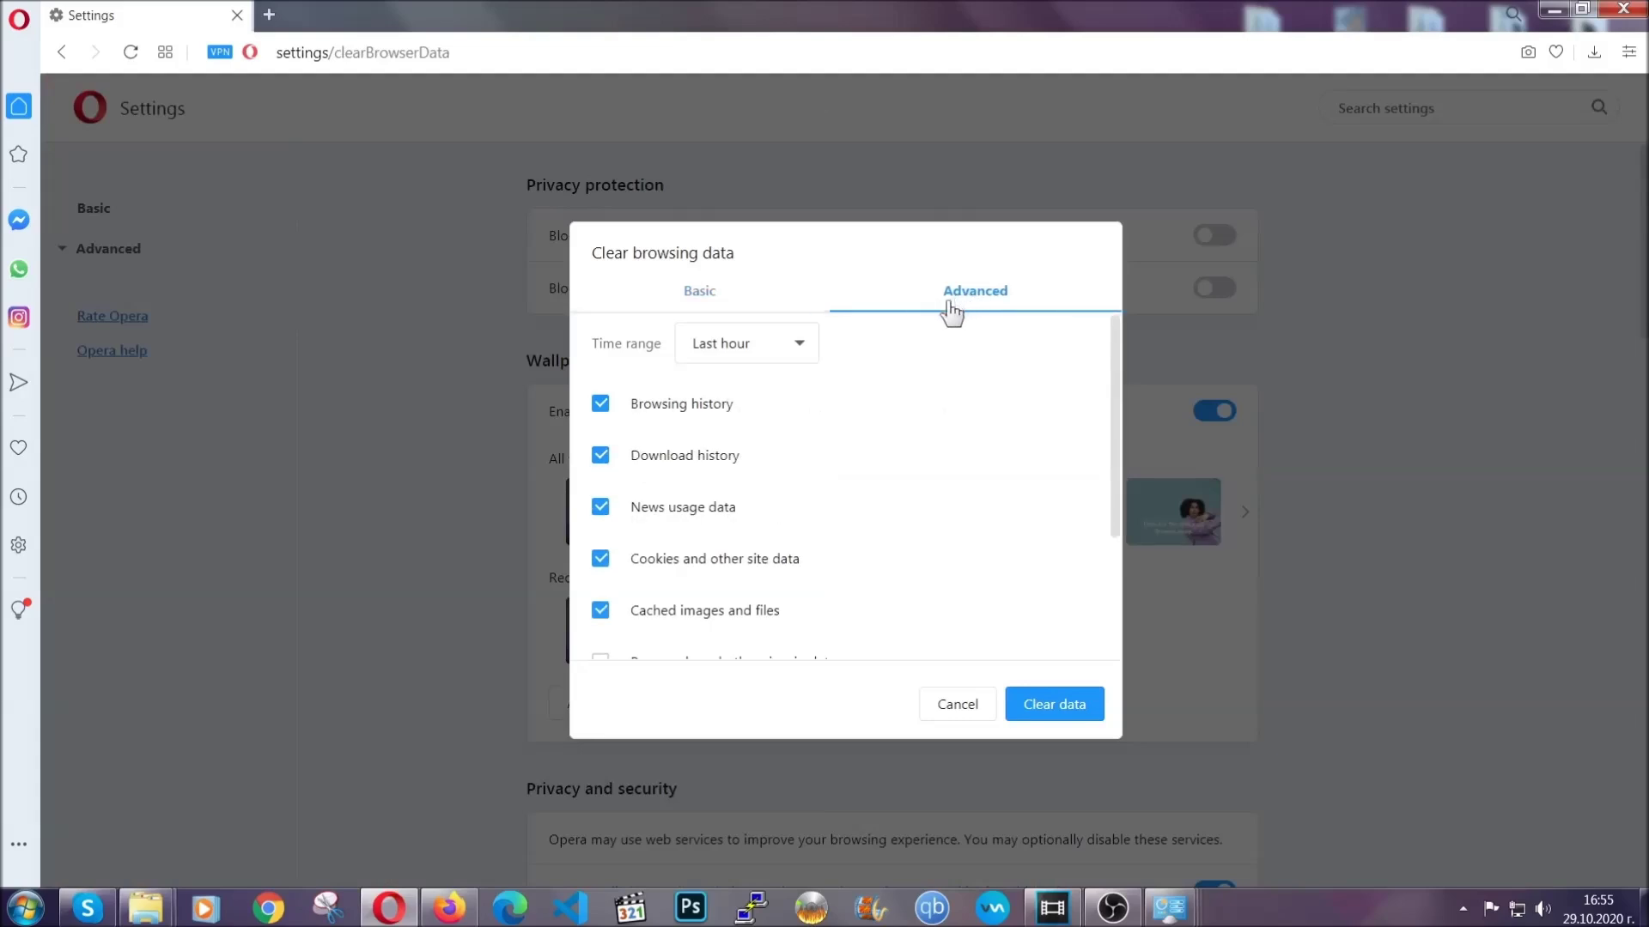
pyautogui.click(803, 346)
pyautogui.click(743, 447)
# - Also tick Autofill form data, Site Settings and Hosted app data, then clear the data
pyautogui.scroll(-2, 752, 461)
pyautogui.click(710, 536)
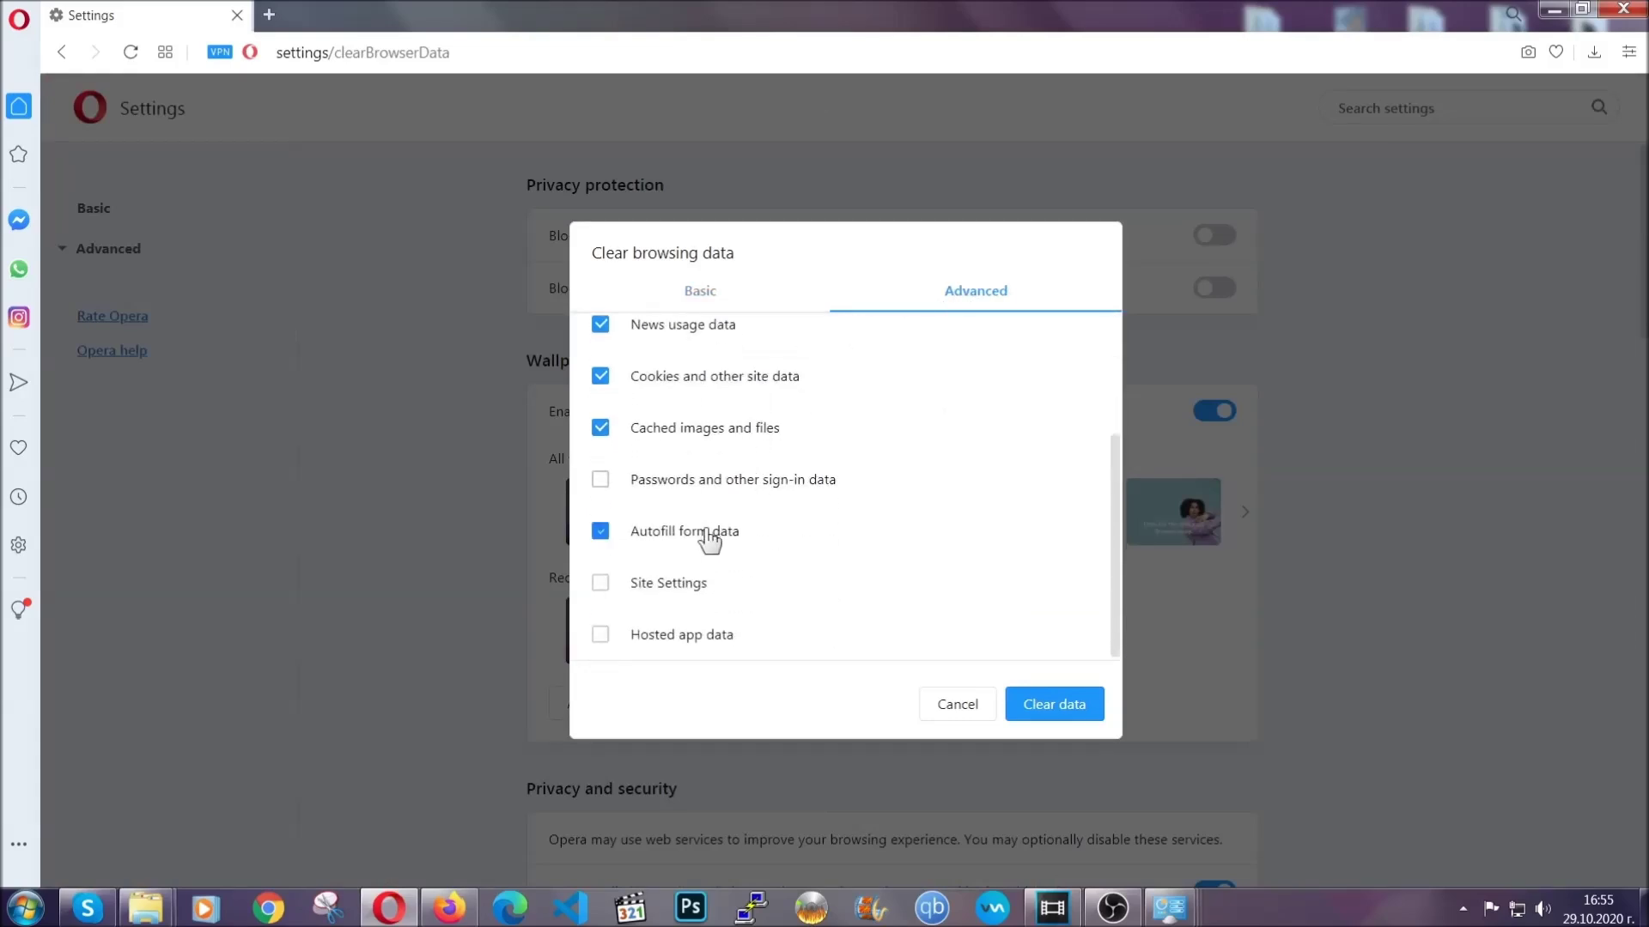
pyautogui.click(677, 587)
pyautogui.click(666, 636)
pyautogui.click(1049, 707)
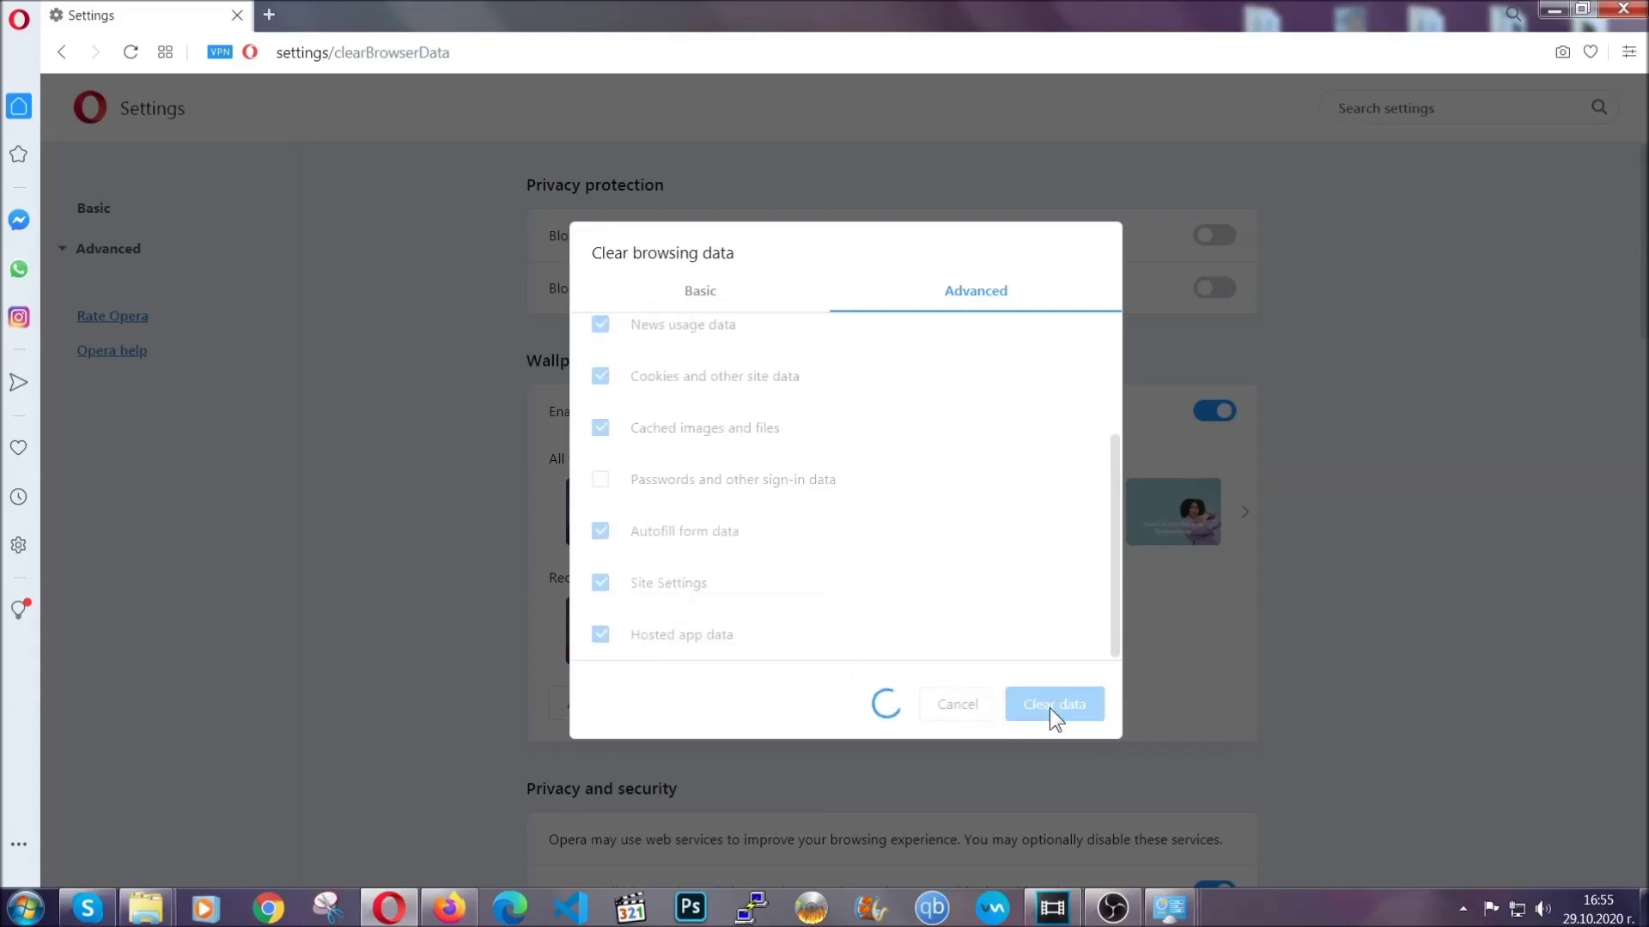